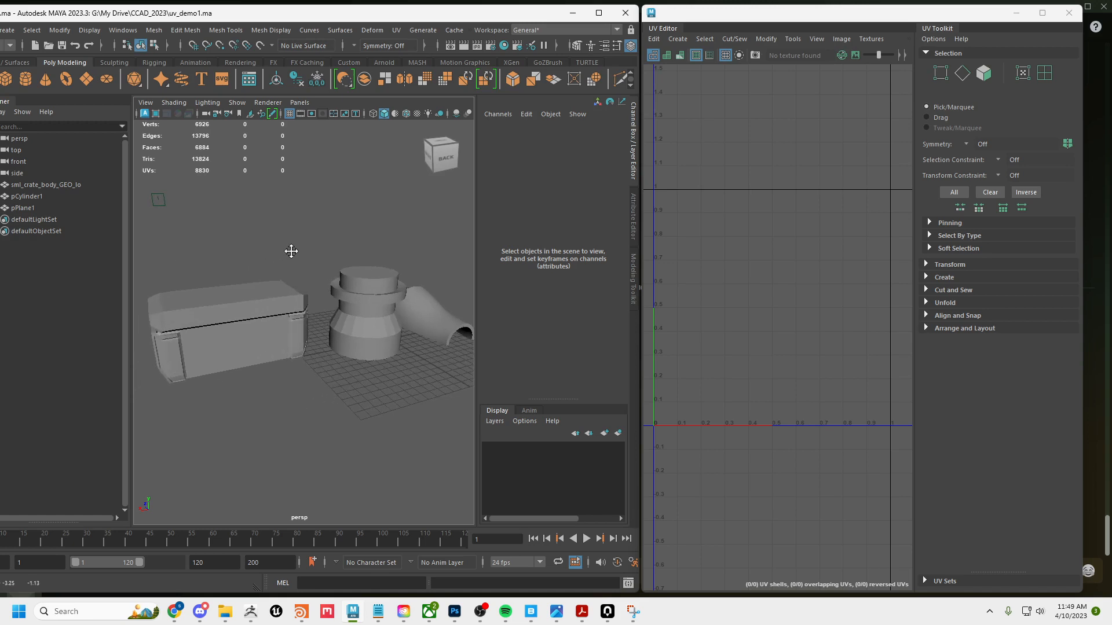
- Inspect the existing UV layouts of the cylinder, the curved shell and the crate one after another
left_click_drag(301, 310, 384, 334, "alt")
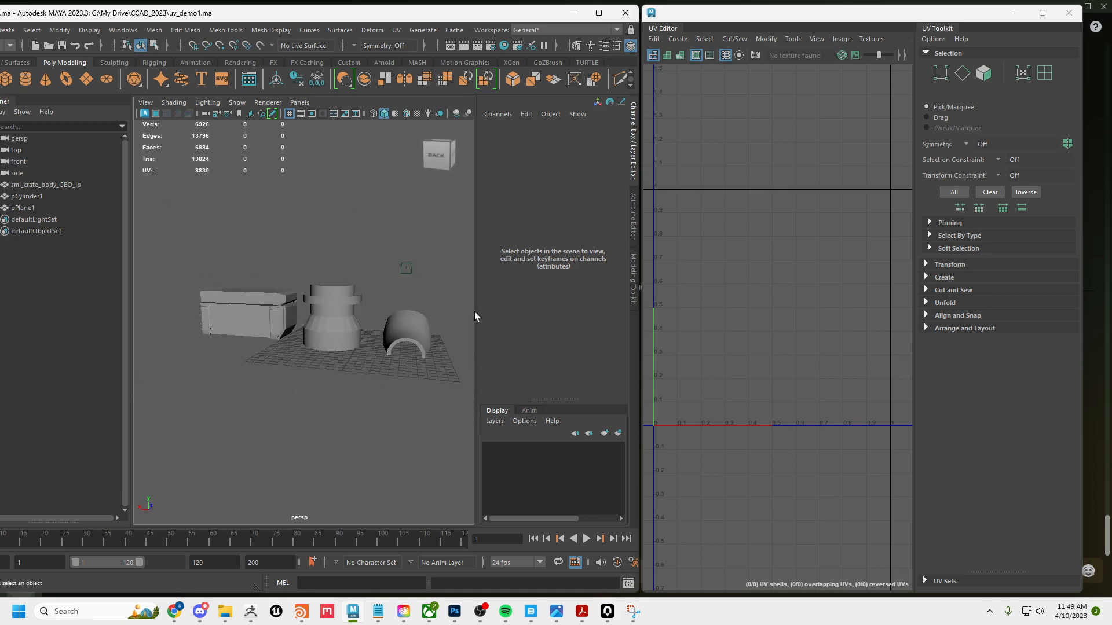
left_click_drag(443, 324, 389, 325, "alt")
left_click(350, 322)
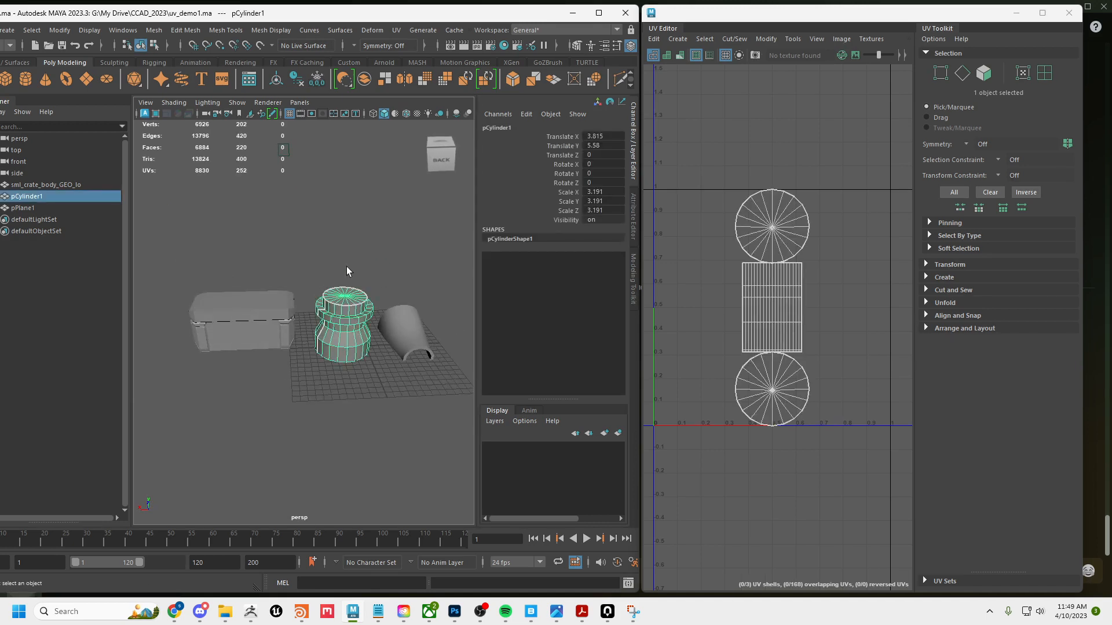
left_click(360, 358)
left_click(351, 333)
left_click(398, 328)
left_click(247, 327)
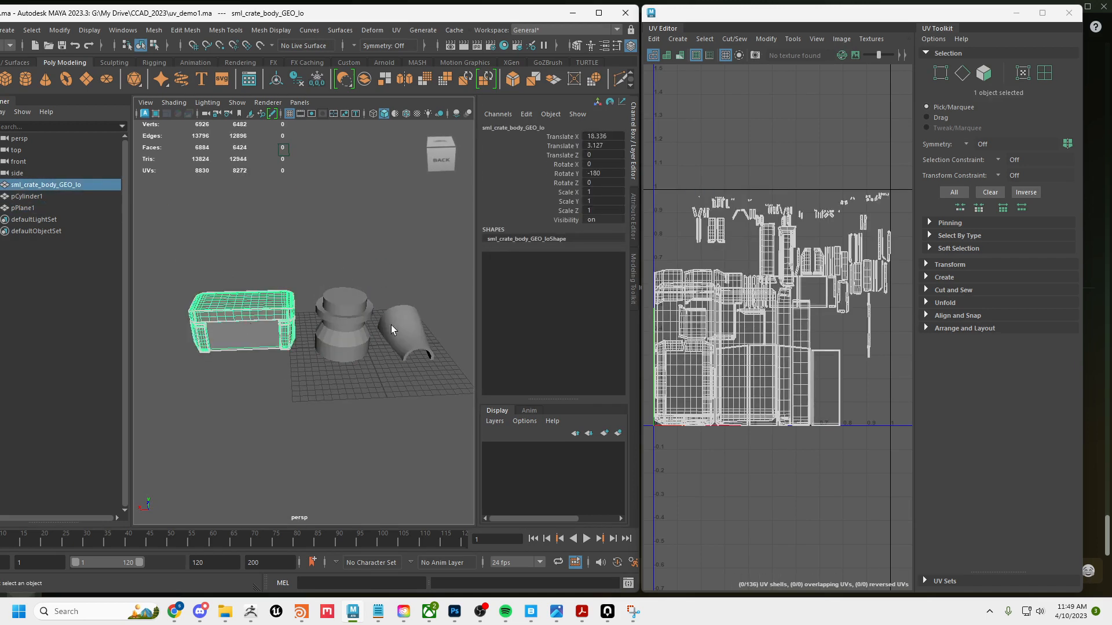
left_click(309, 256)
- Examine the cylinder, including its underside, and the curved shell up close, comparing their geometry and the crate's with the UV layouts
left_click_drag(308, 256, 348, 301, "alt")
scroll(360, 335, "up", 4)
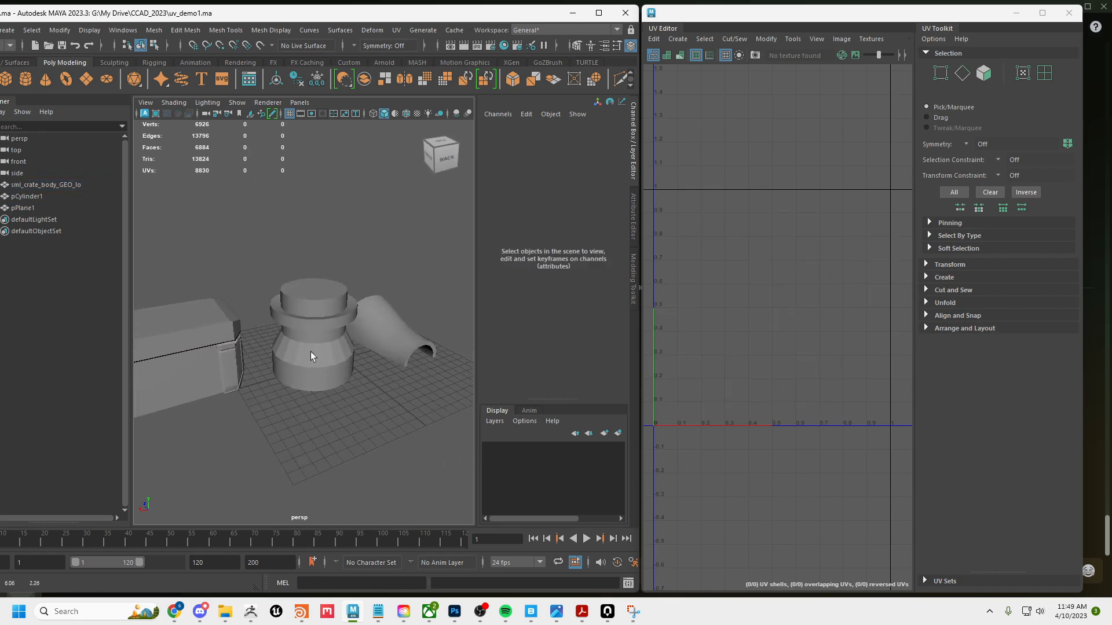
left_click_drag(310, 352, 322, 373, "alt")
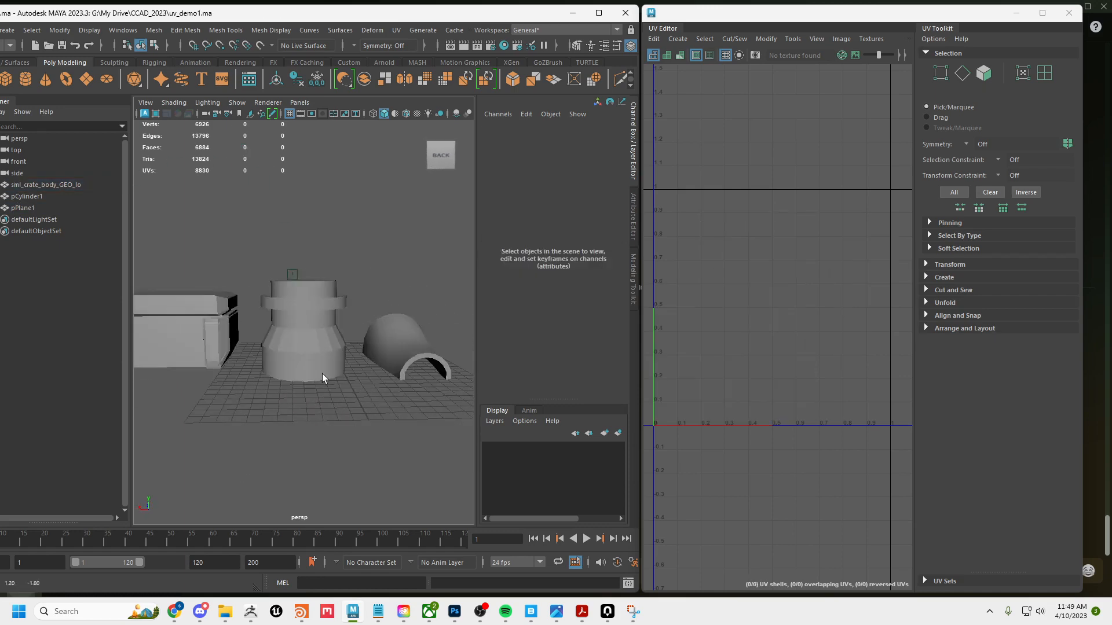
right_click_drag(322, 373, 404, 384, "alt")
left_click(315, 356)
left_click_drag(315, 356, 387, 380, "alt")
mouse_move(388, 380)
right_mouse_down("alt")
mouse_move(416, 404)
mouse_move(396, 395)
right_mouse_up("alt")
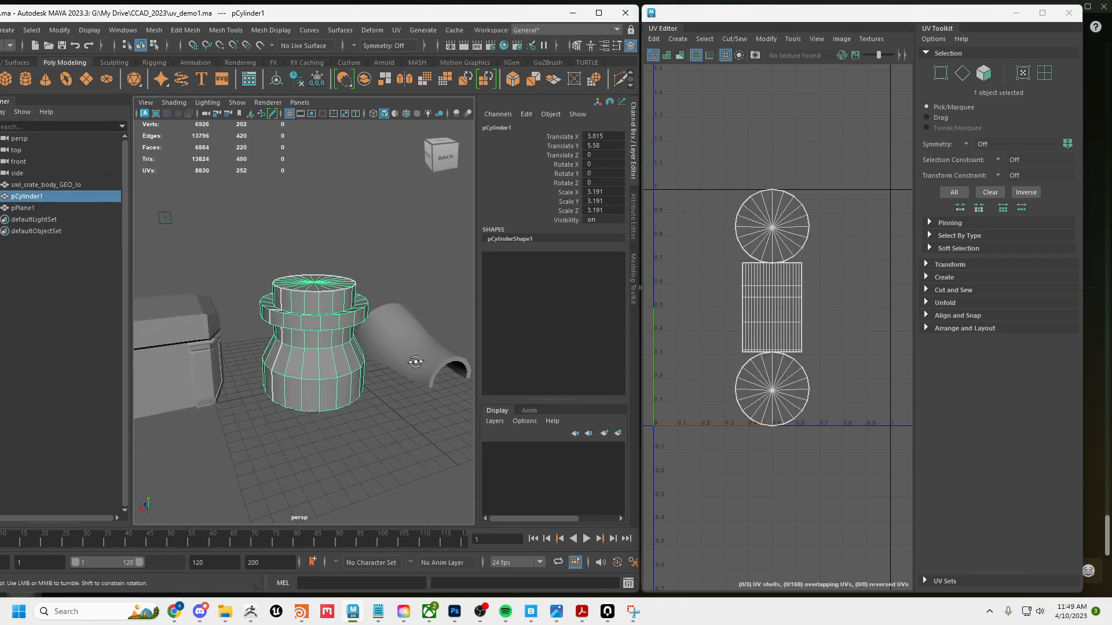
left_click(438, 357)
left_click_drag(438, 357, 324, 349, "alt")
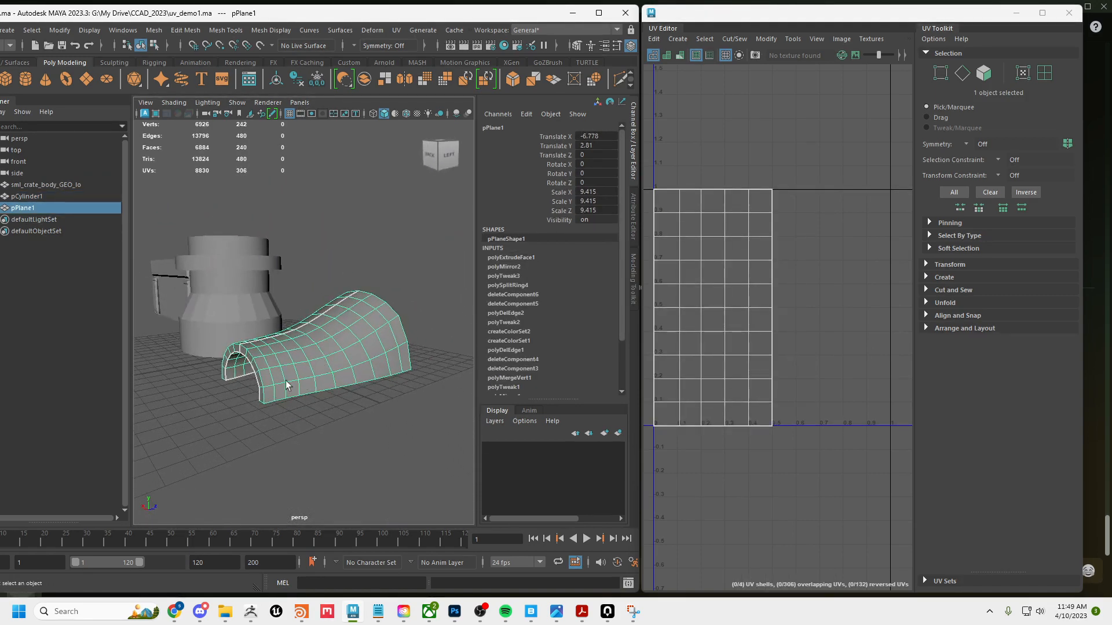
left_click_drag(253, 361, 315, 352, "alt")
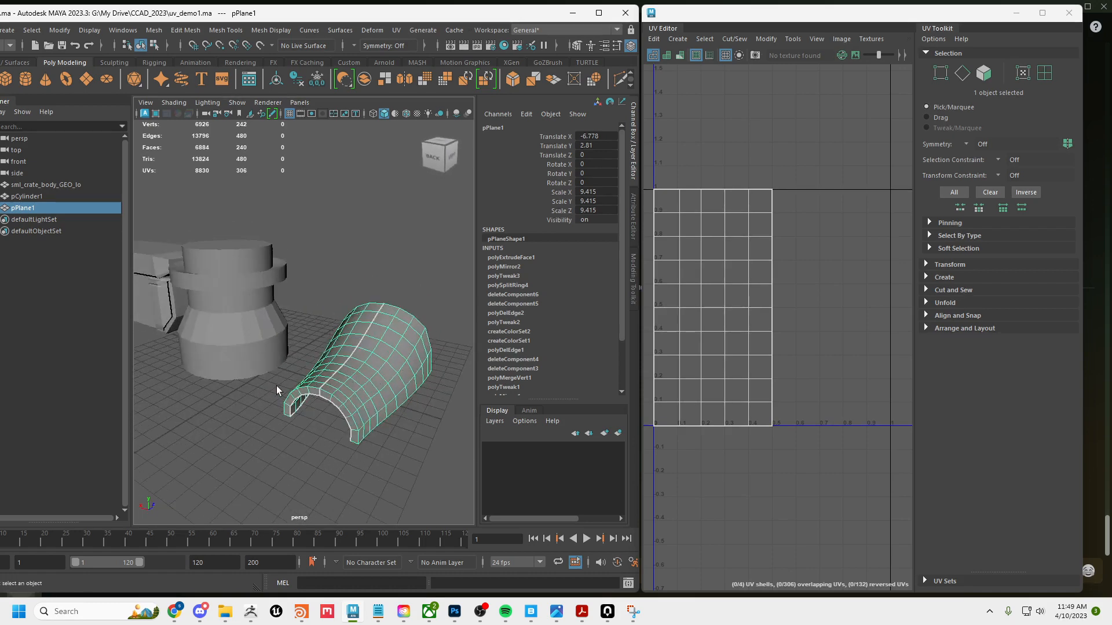
left_click_drag(276, 386, 366, 362, "alt")
left_click(259, 342)
left_click_drag(368, 201, 363, 275, "alt")
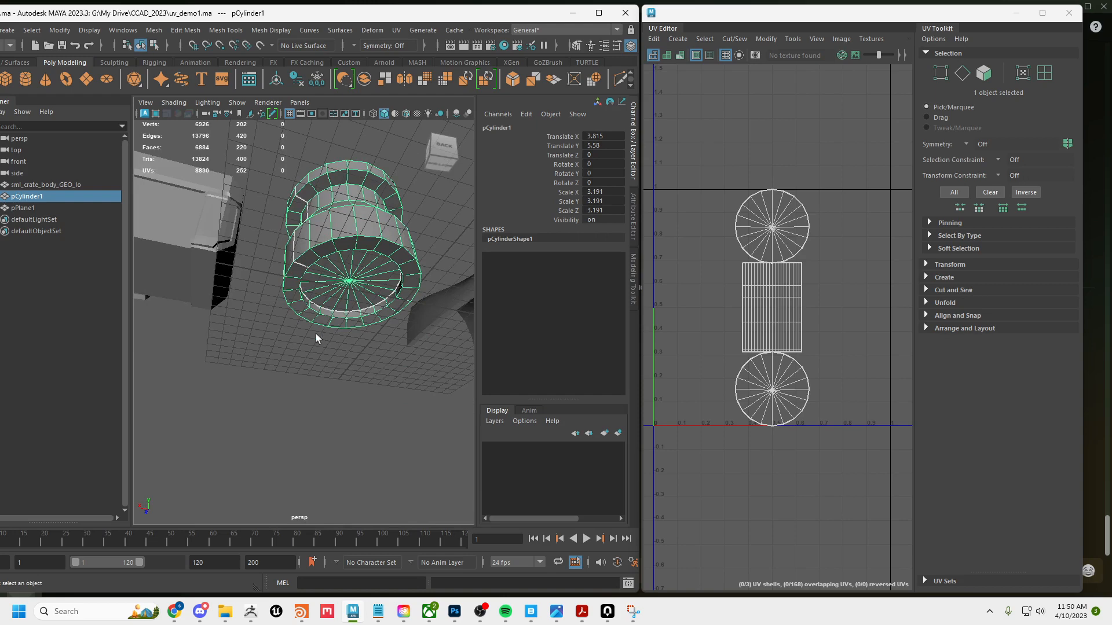
left_click_drag(311, 328, 331, 389, "alt")
left_click(342, 373)
right_click_drag(332, 388, 300, 380, "alt")
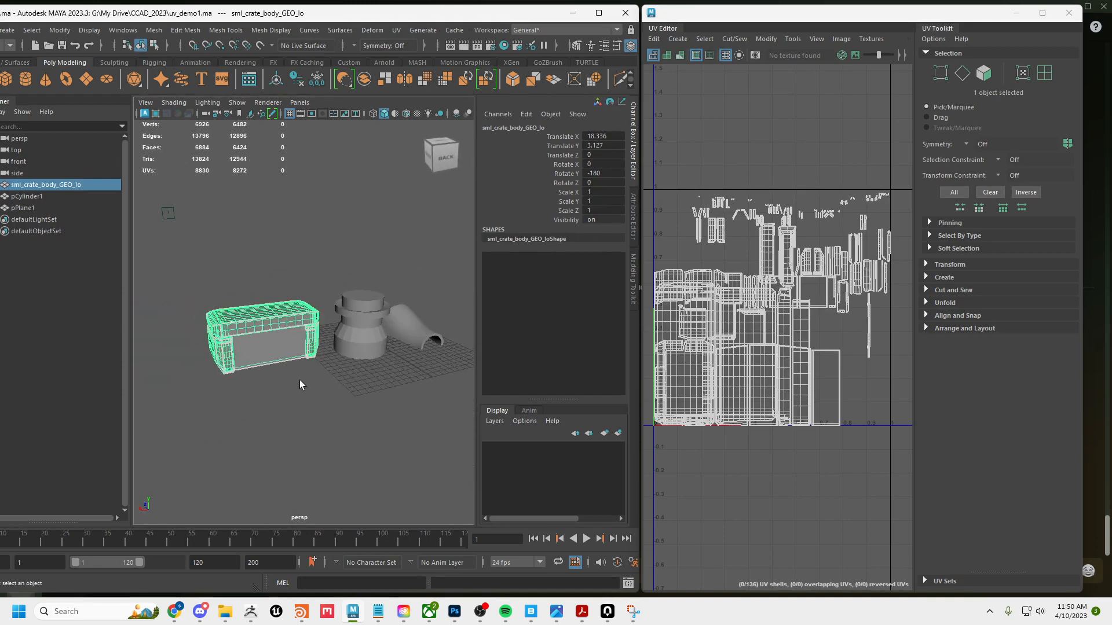
- Select the crate, cylinder and curved shell together and delete their UVs
left_click_drag(248, 255, 407, 396)
left_click(382, 34)
left_click(396, 30)
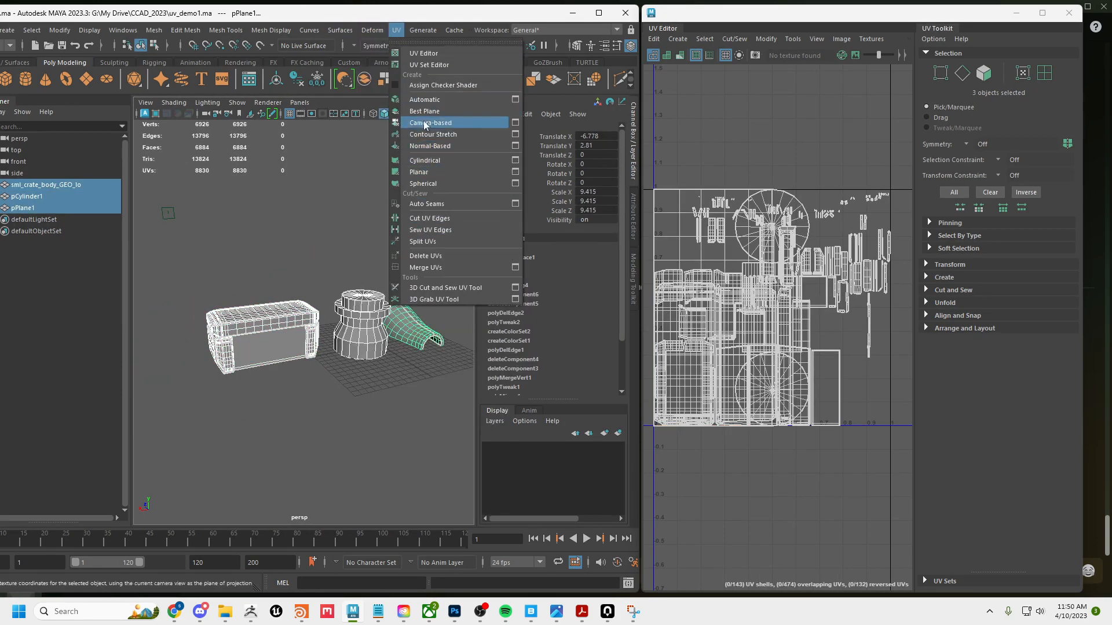
left_click(425, 256)
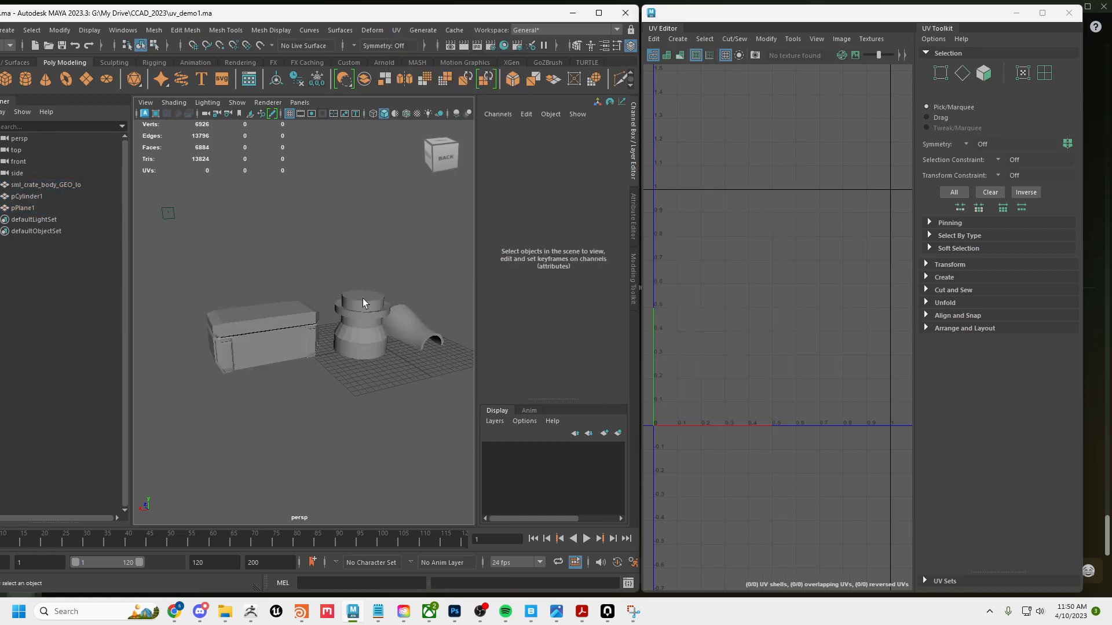
- Isolate the curved shell pPlane1 in the perspective view
scroll(350, 260, "up", 8)
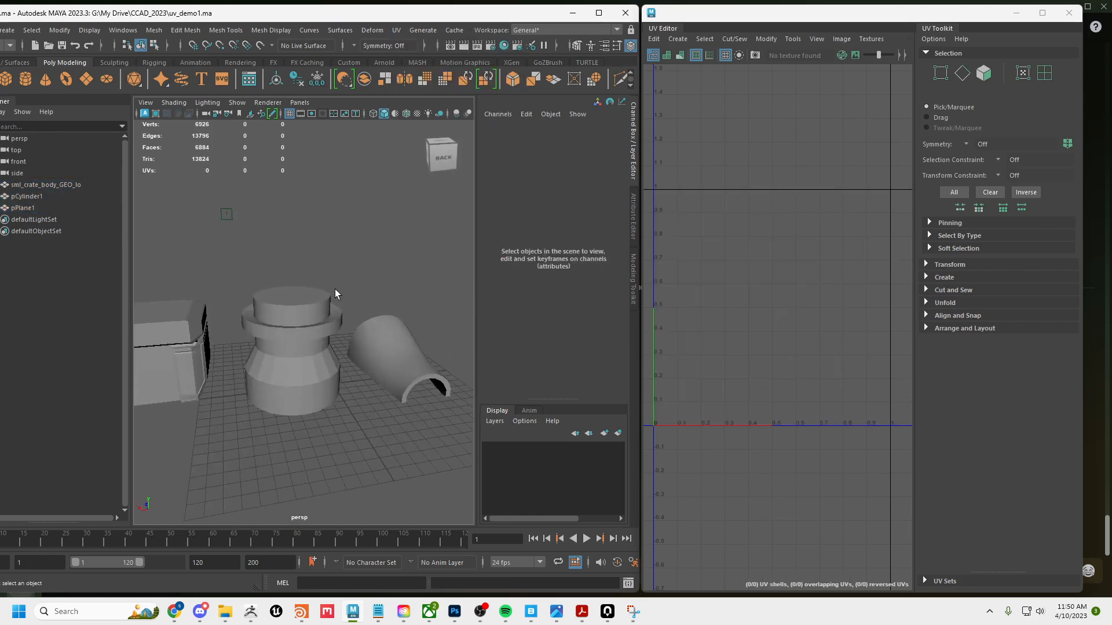
right_click_drag(386, 285, 358, 291, "alt")
left_click(325, 305)
left_click(406, 326)
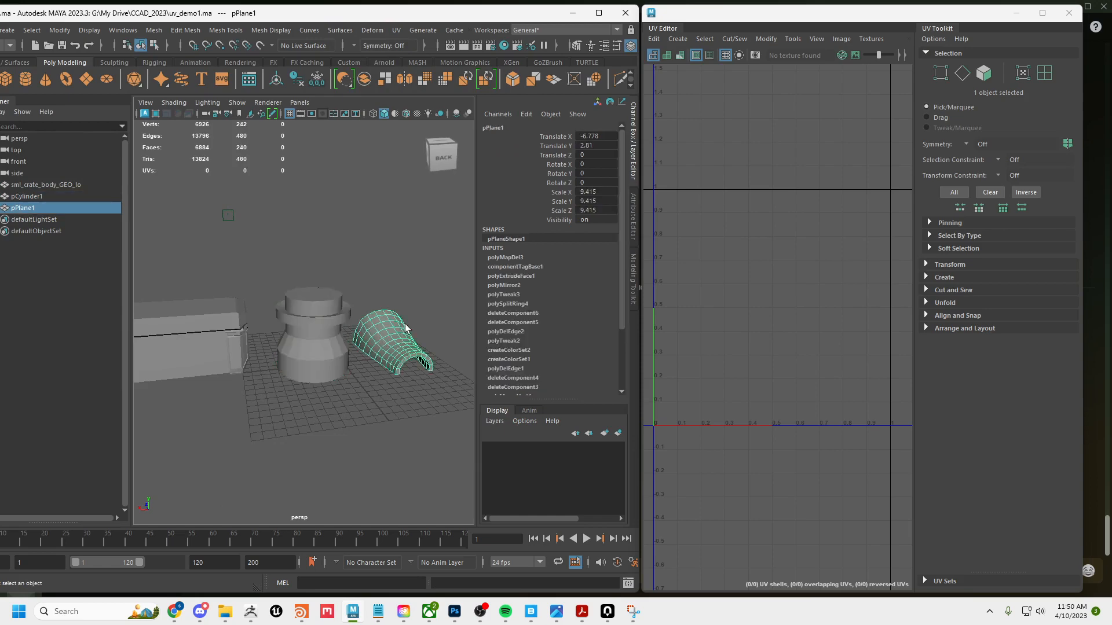
left_click_drag(406, 326, 376, 311, "alt")
middle_click_drag(376, 311, 326, 273, "alt")
right_click_drag(326, 273, 363, 306, "alt")
left_click_drag(362, 306, 329, 318, "alt")
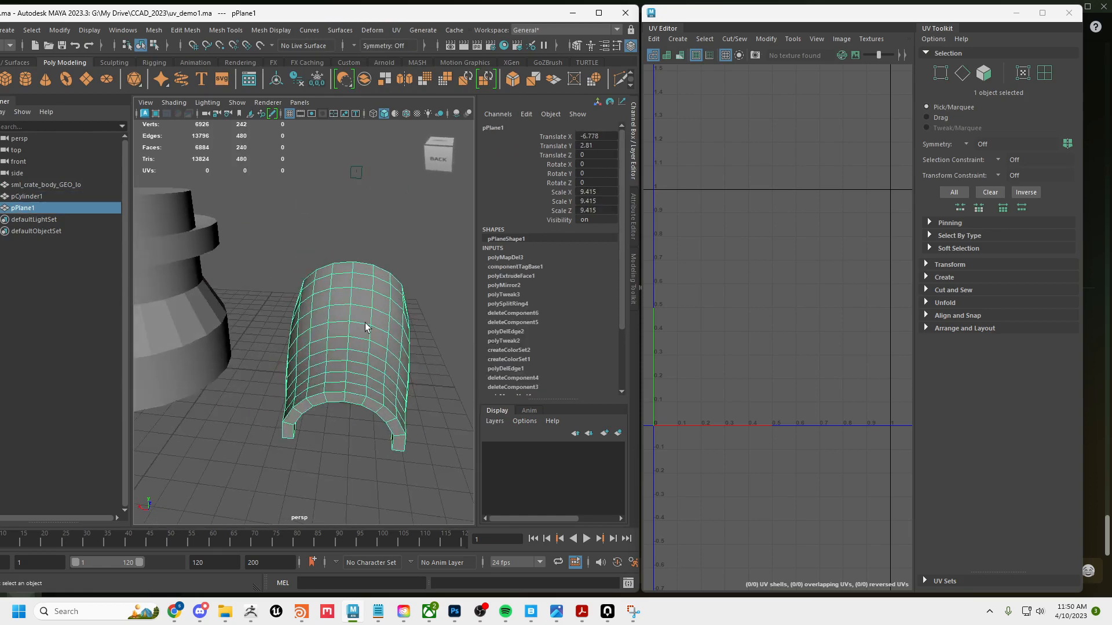
key("ctrl+1")
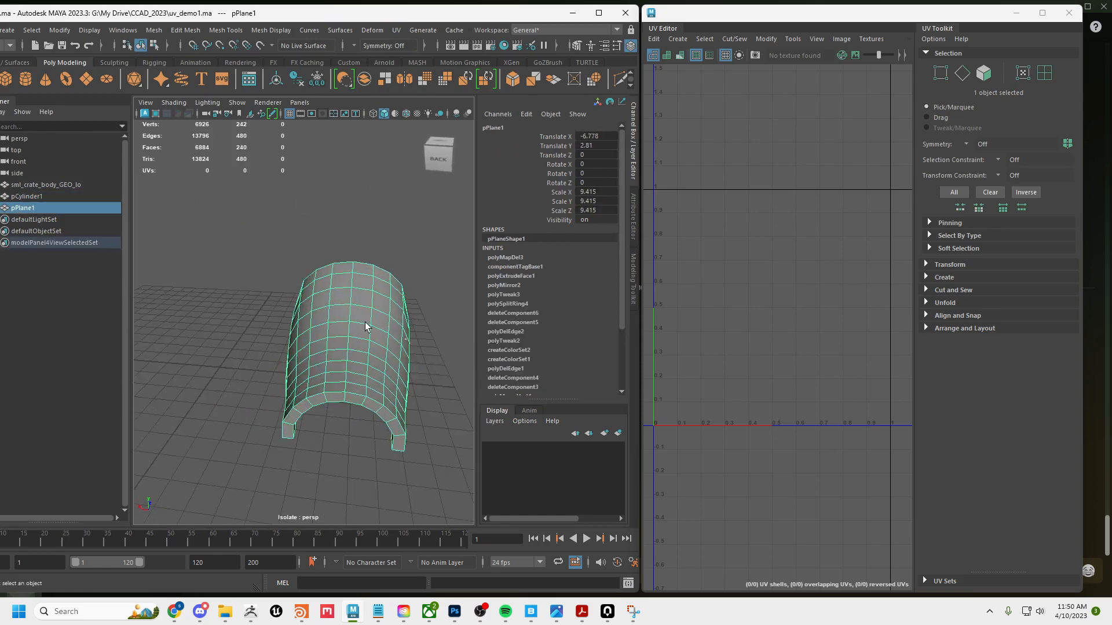
- Widen the main window beside the UV Editor and display the Modeling Toolkit for the isolated shell
left_click_drag(366, 327, 348, 384, "alt")
middle_click_drag(348, 384, 372, 381, "alt")
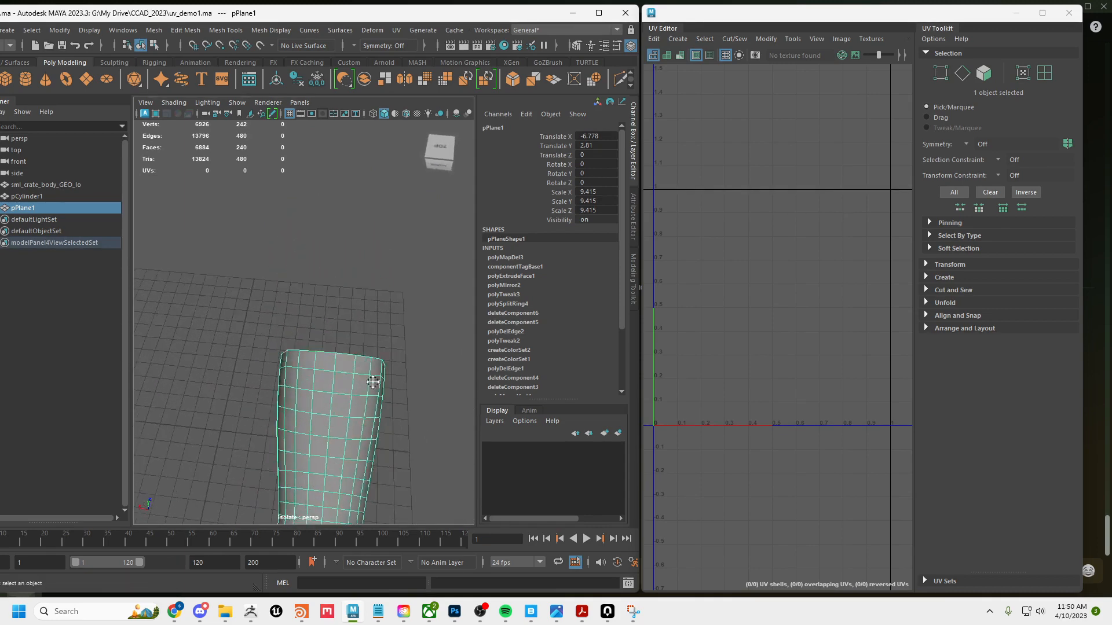
left_click_drag(372, 382, 349, 345, "alt")
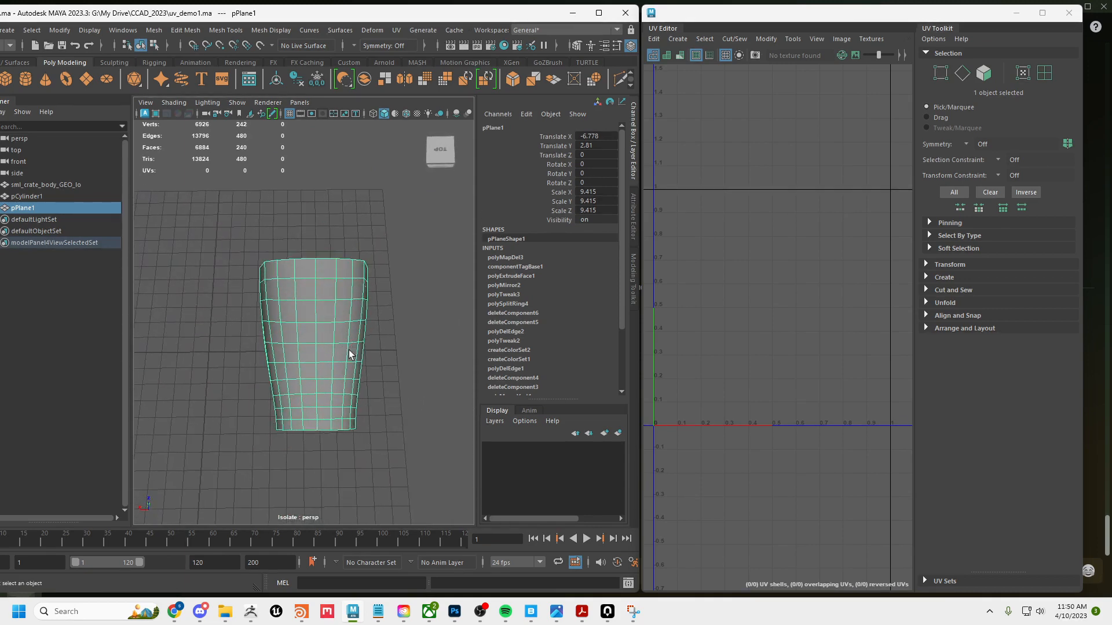
middle_click_drag(349, 354, 351, 347, "alt")
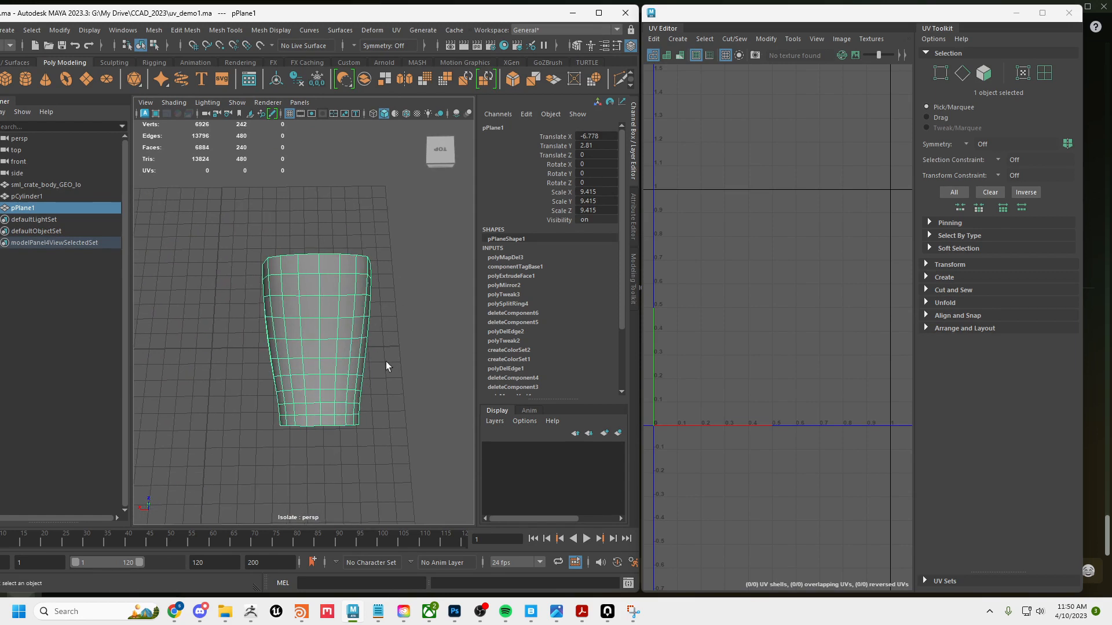
left_click_drag(338, 366, 318, 345, "alt")
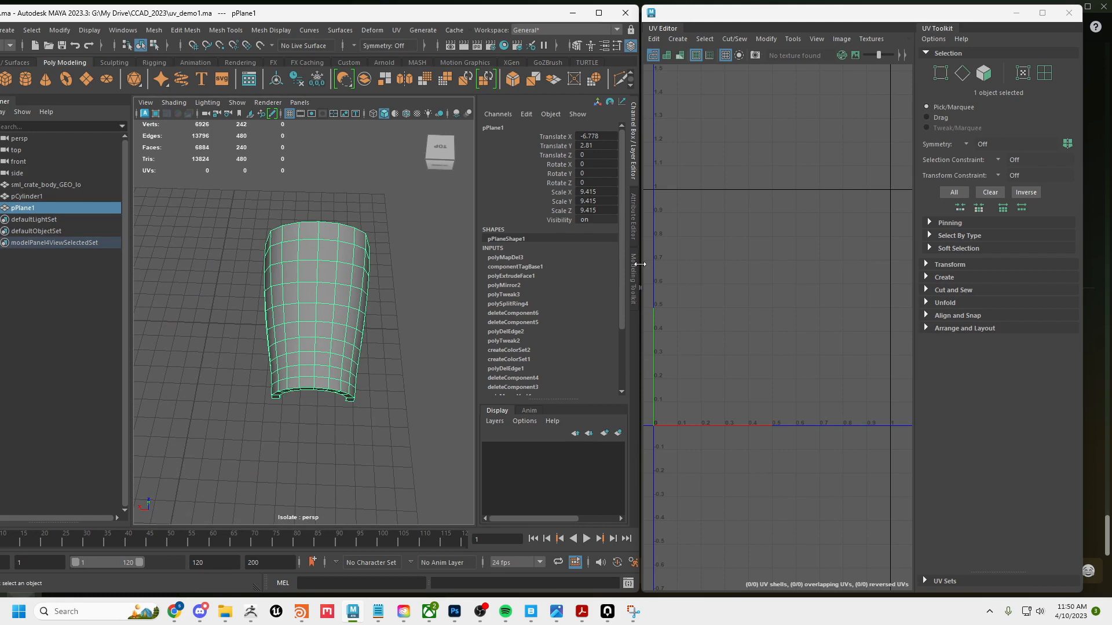
left_click_drag(640, 264, 688, 275)
left_click(681, 277)
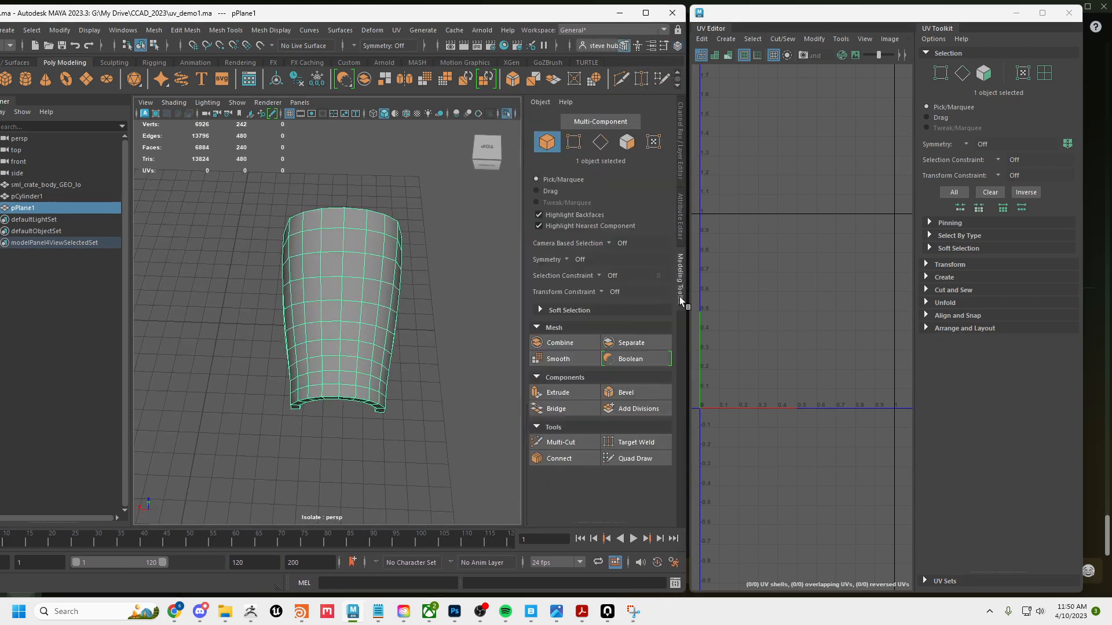
- Set the selection constraint to Angle and switch the shell to face selection, checking which outer, rim and inner faces it groups
left_click(602, 275)
left_click(624, 291)
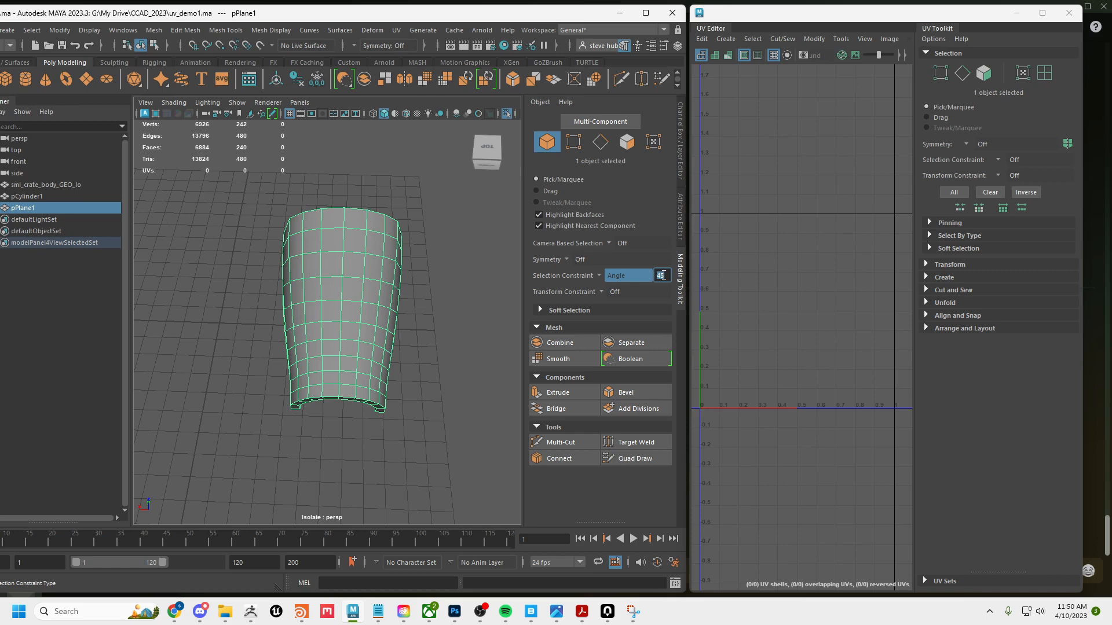
right_click_drag(361, 267, 368, 299)
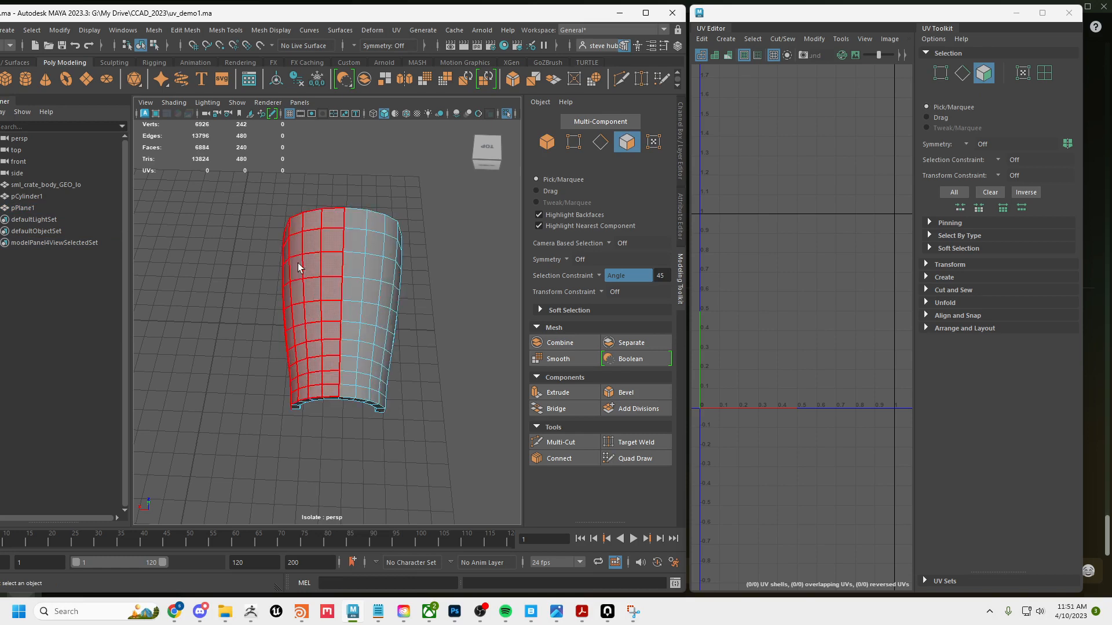
left_click_drag(359, 447, 335, 496, "alt")
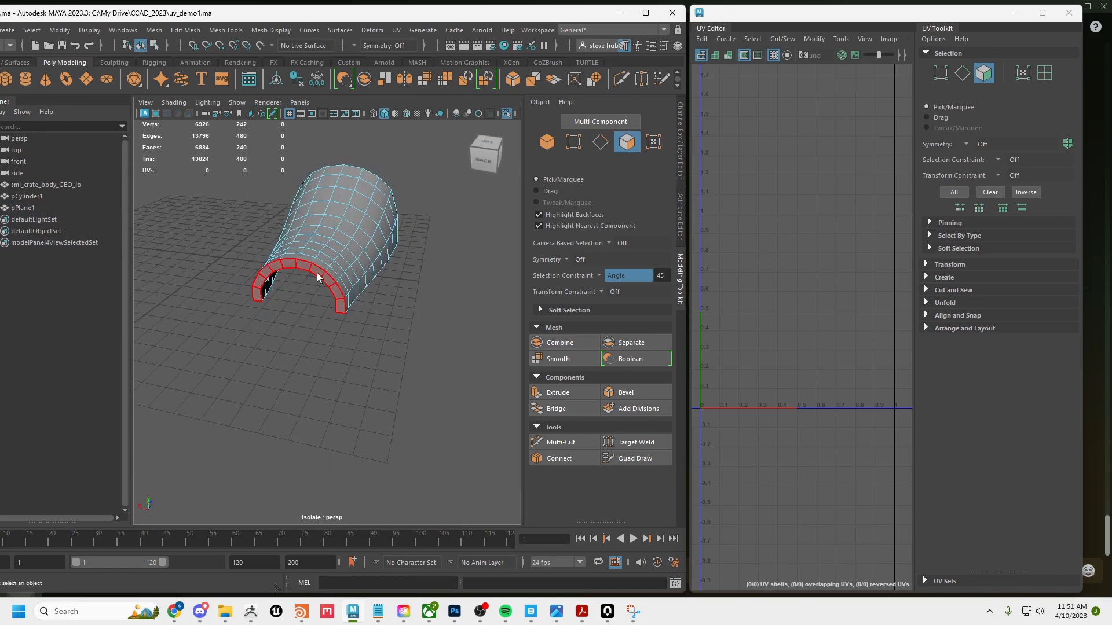
left_click_drag(324, 285, 275, 243, "alt")
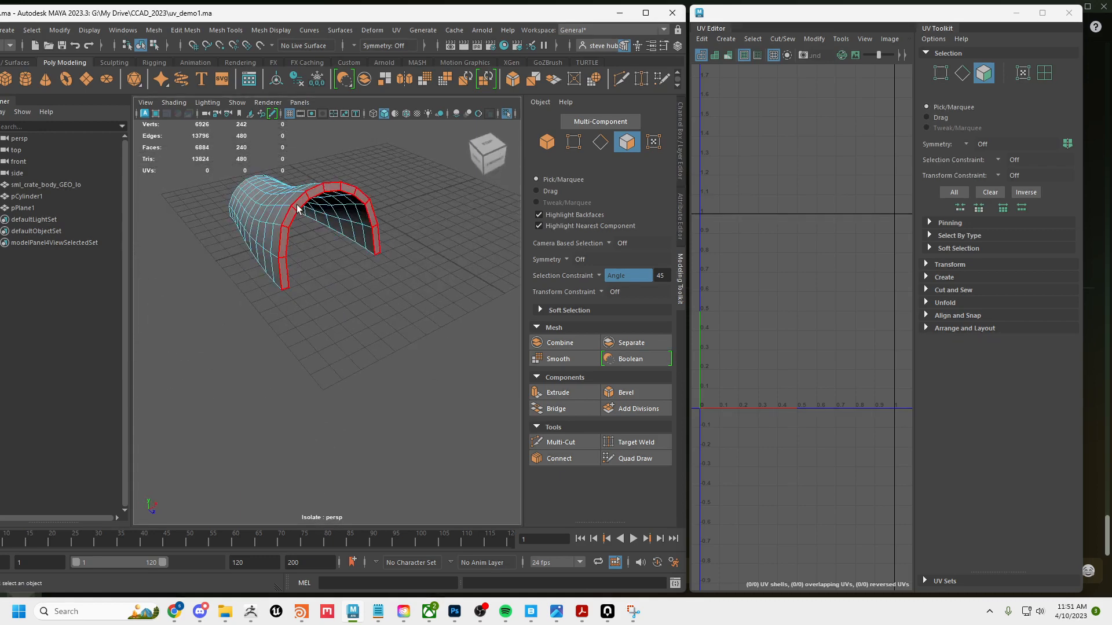
middle_click_drag(296, 205, 298, 265, "alt")
right_click_drag(299, 266, 351, 281, "alt")
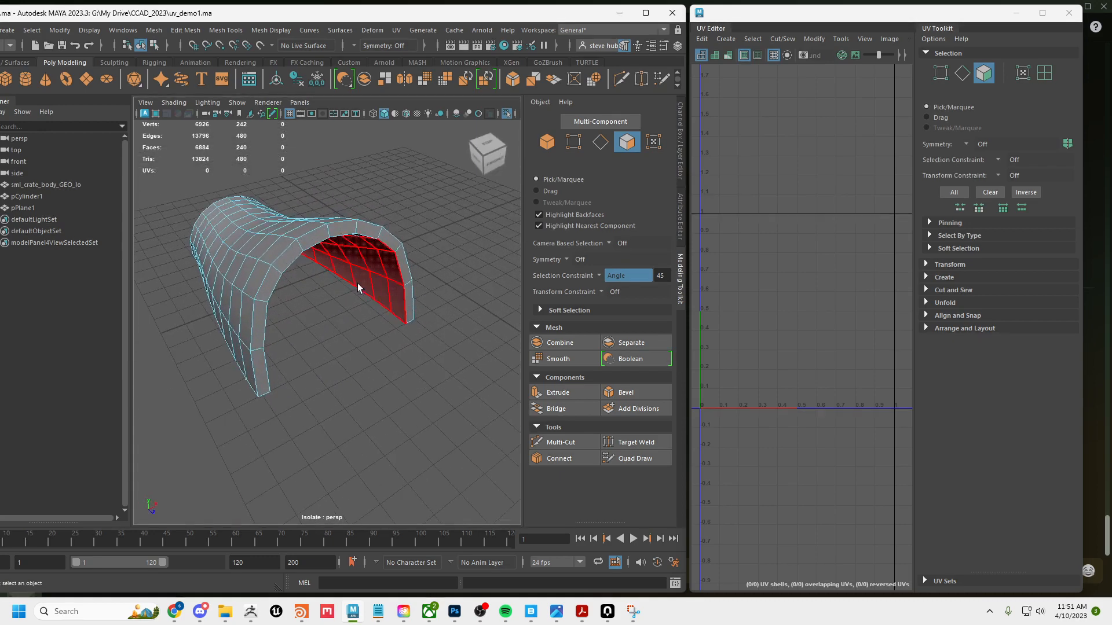
- Turn off the selection constraint, select the four central faces on the shell's outer surface and grow the selection three times
left_click(618, 276)
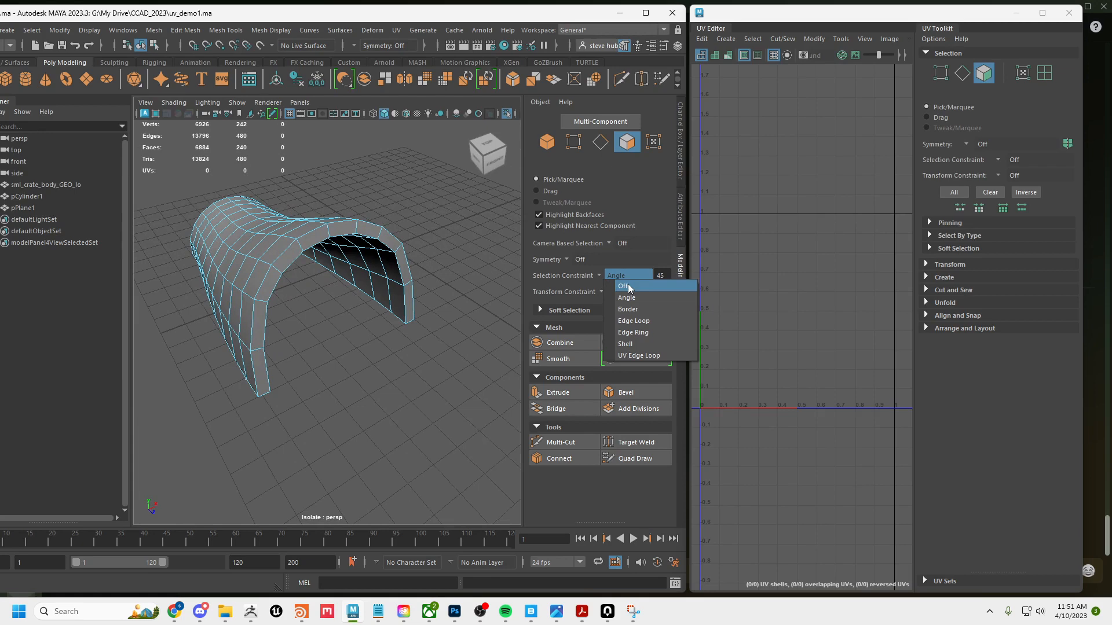
left_click(624, 286)
left_click_drag(267, 369, 278, 298, "alt")
middle_click_drag(278, 297, 307, 295, "alt")
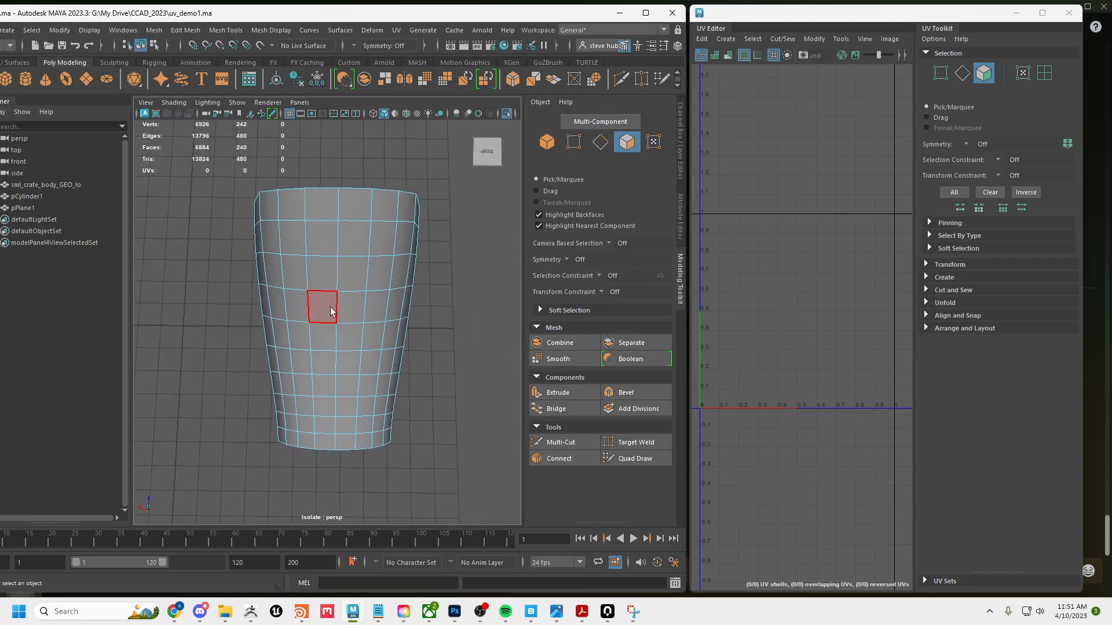
left_click_drag(331, 311, 347, 330)
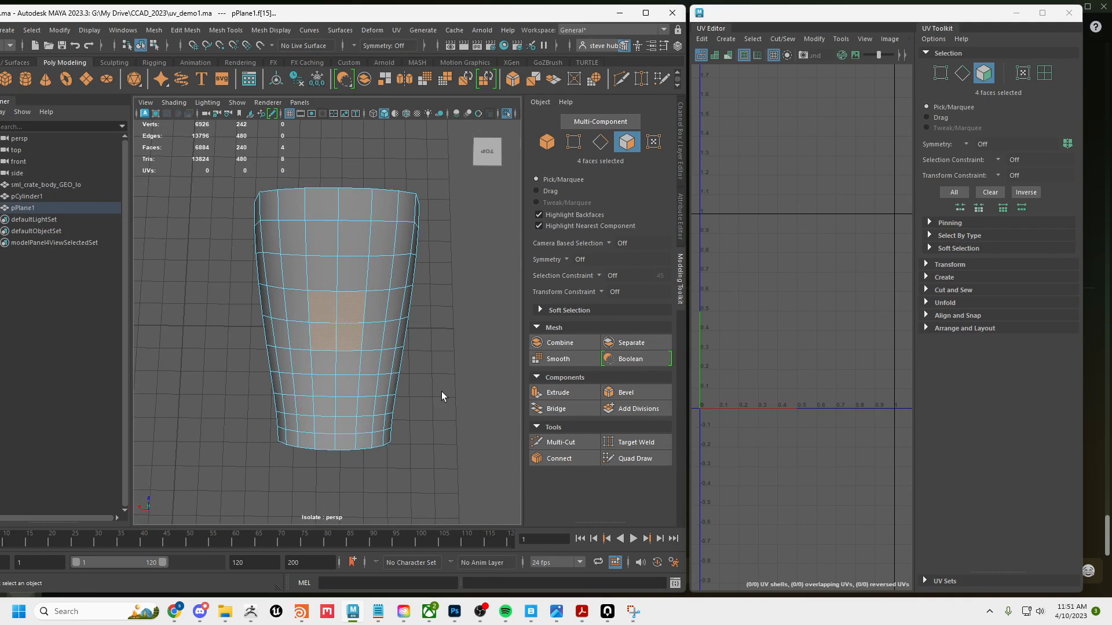
key("shift+period")
key("shift+period")
key("shift+period")
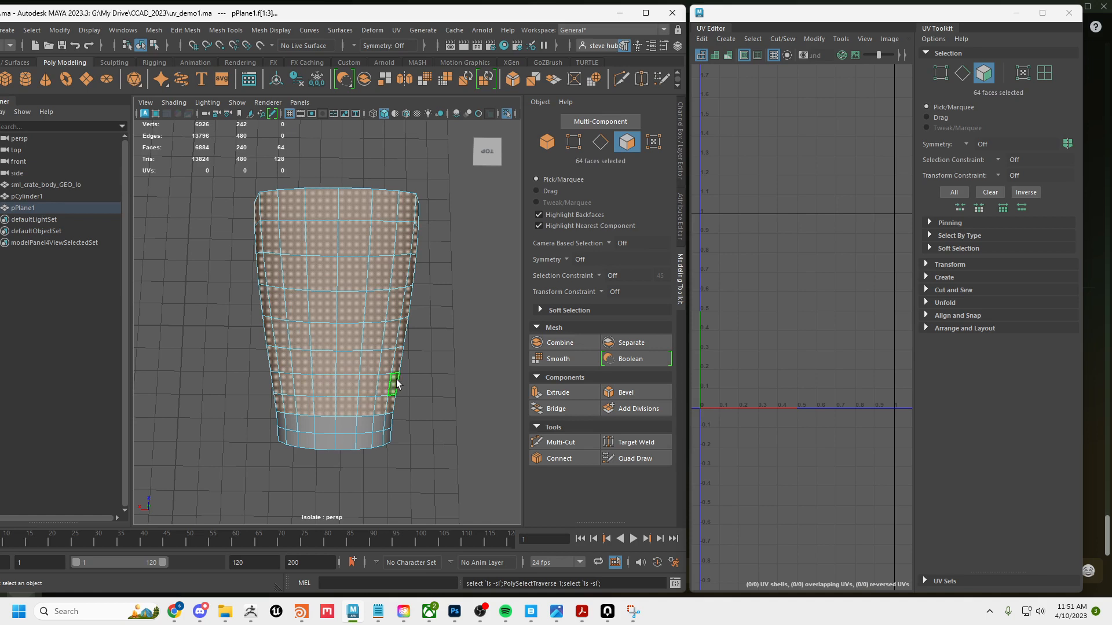
- Add the lowest row of faces along both long sides to the selection on the shell's outer surface
left_click_drag(394, 383, 406, 312, "alt")
left_click(417, 288)
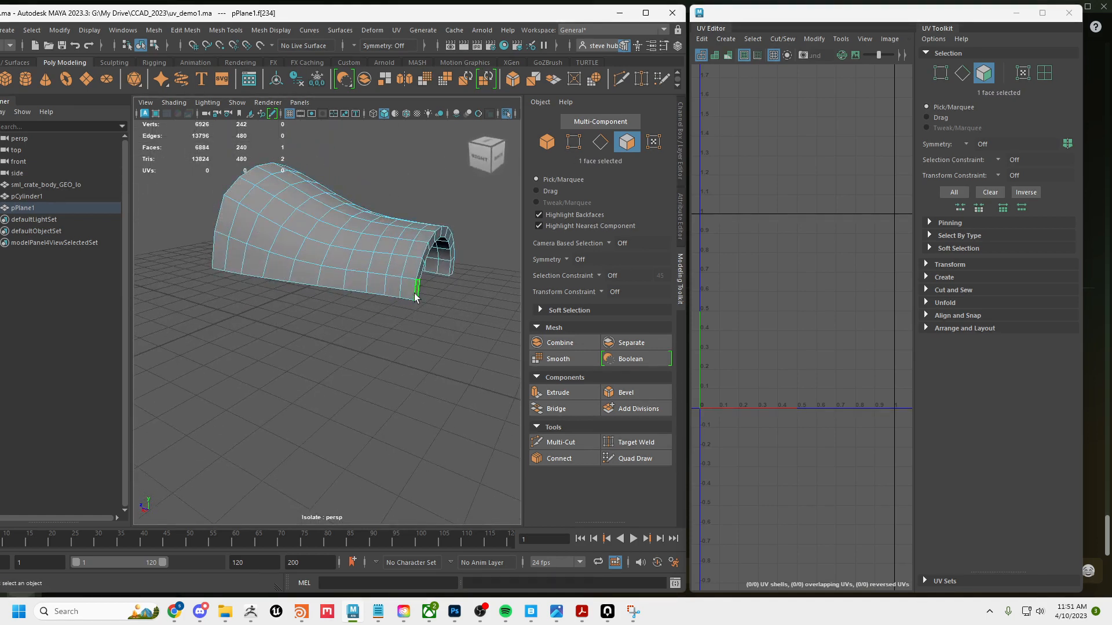
key("ctrl+z")
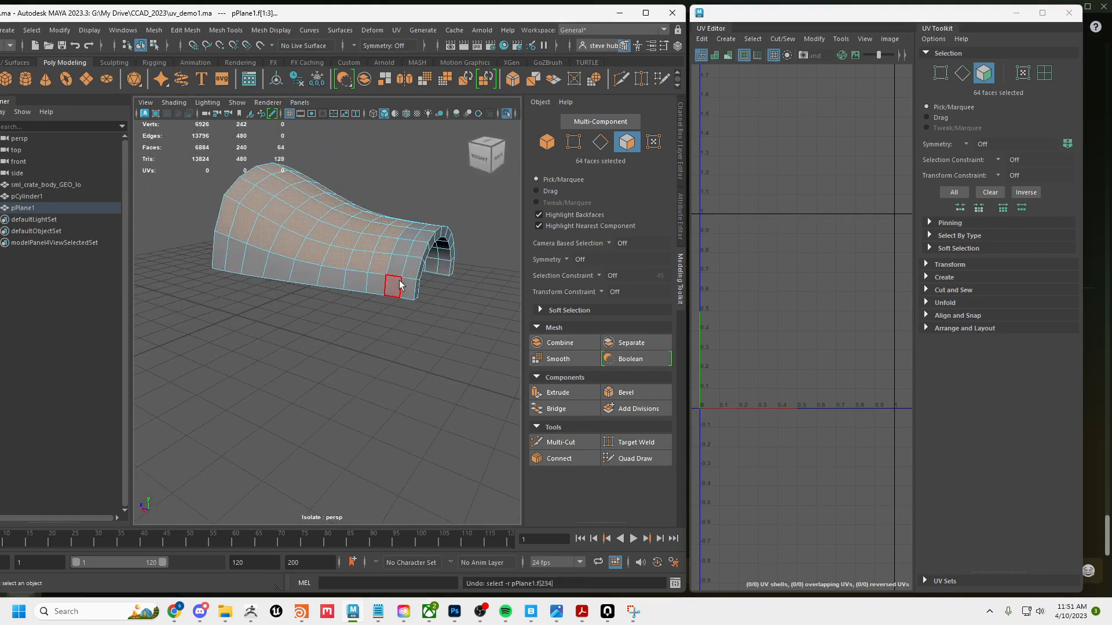
double_click(225, 266, "shift")
left_click_drag(224, 266, 286, 325, "alt")
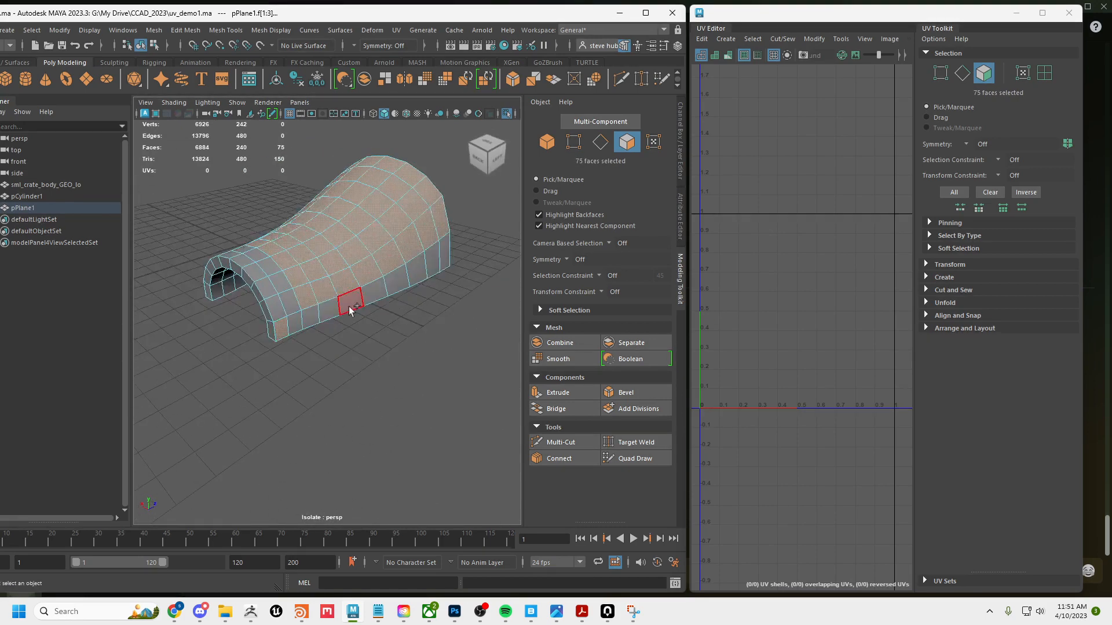
double_click(446, 262, "shift")
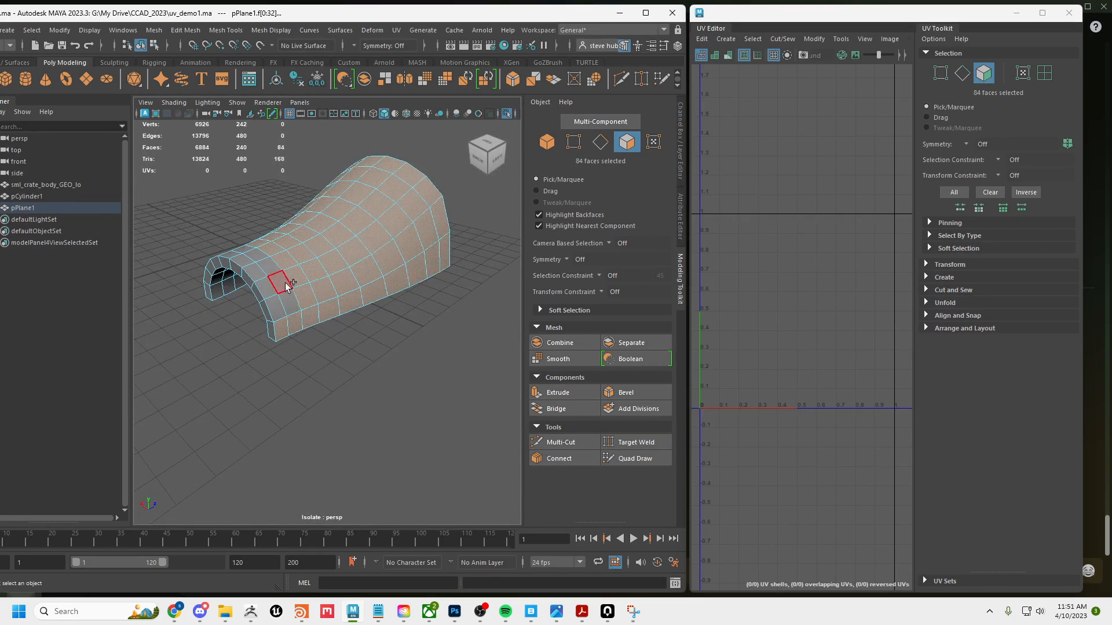
- Add the remaining faces at the narrow end so the selection covers the shell's entire outer surface
left_click(276, 302, "shift")
left_click_drag(307, 318, 412, 355, "alt")
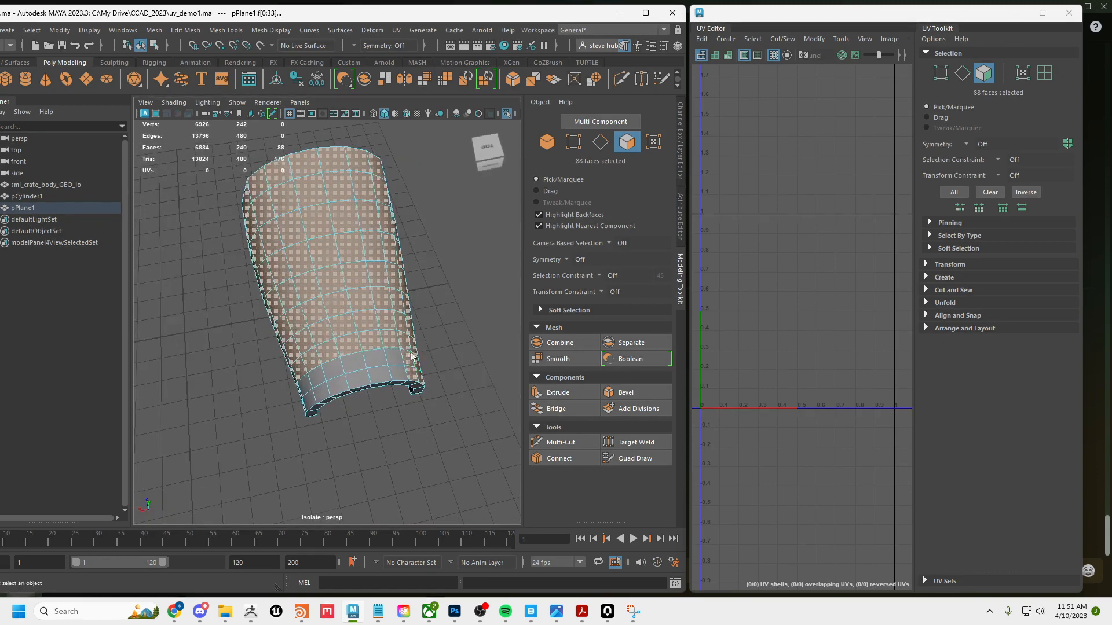
left_click(360, 367, "shift")
left_click(358, 379, "shift")
left_click(334, 372, "shift")
left_click(336, 384, "shift")
left_click(316, 382, "shift")
mouse_move(347, 353)
left_mouse_down("alt")
mouse_move(371, 326)
mouse_move(349, 310)
mouse_move(354, 285)
mouse_move(362, 365)
mouse_move(345, 323)
mouse_move(331, 326)
mouse_move(340, 322)
mouse_move(346, 341)
left_mouse_up("alt")
left_click(346, 319, "shift")
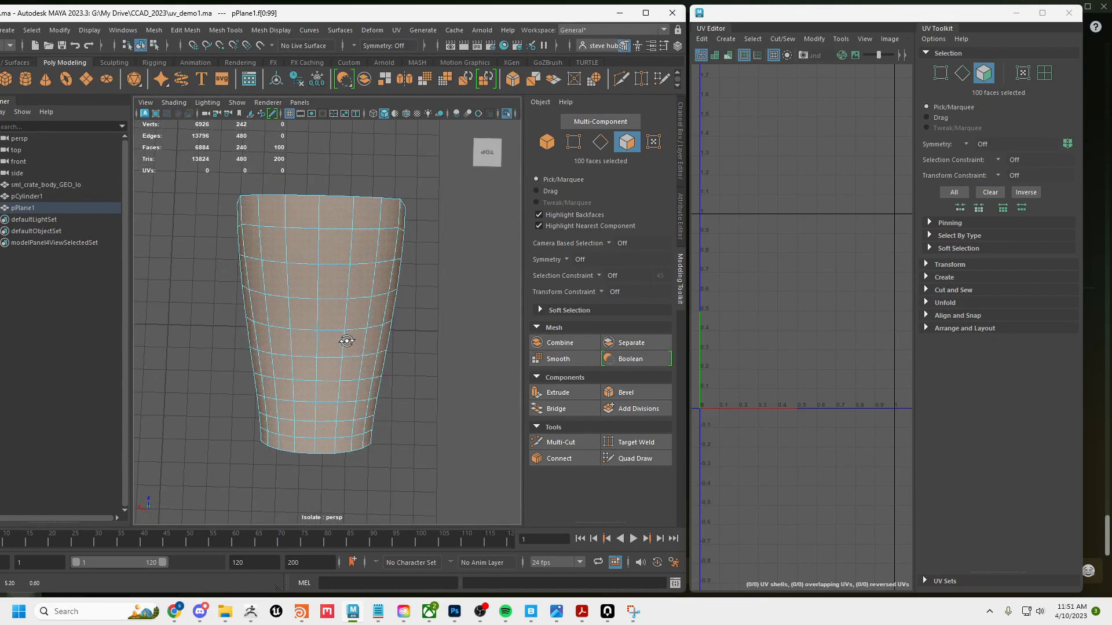
- Create camera-based UVs for the outer faces from the top view and move their UV shell up out of the 0–1 tile
left_click(396, 30)
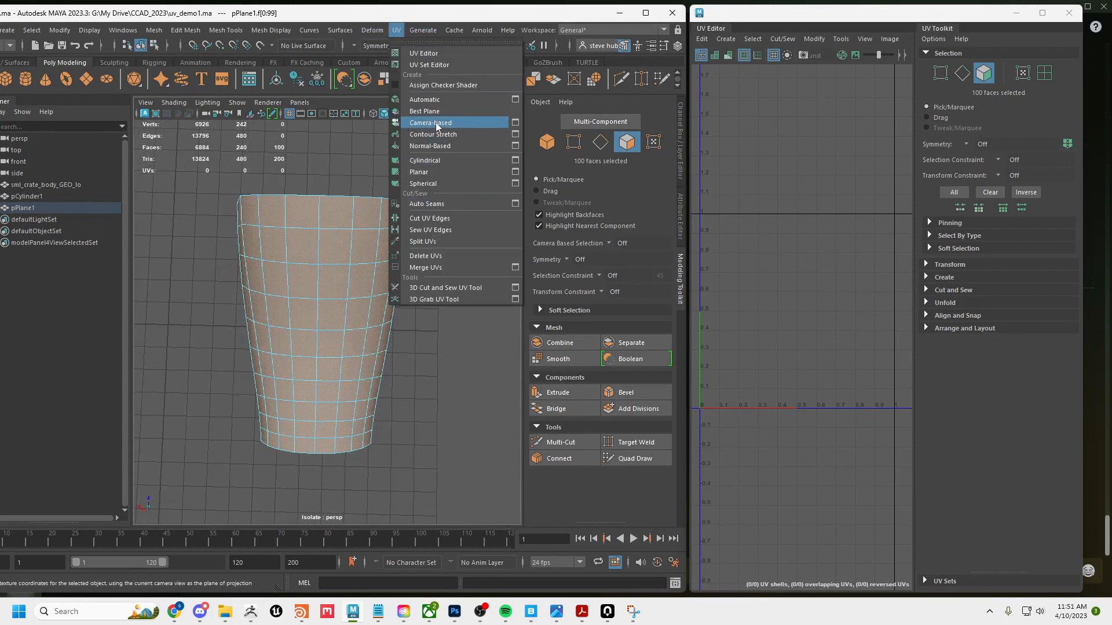
left_click(436, 122)
scroll(844, 447, "down", 4)
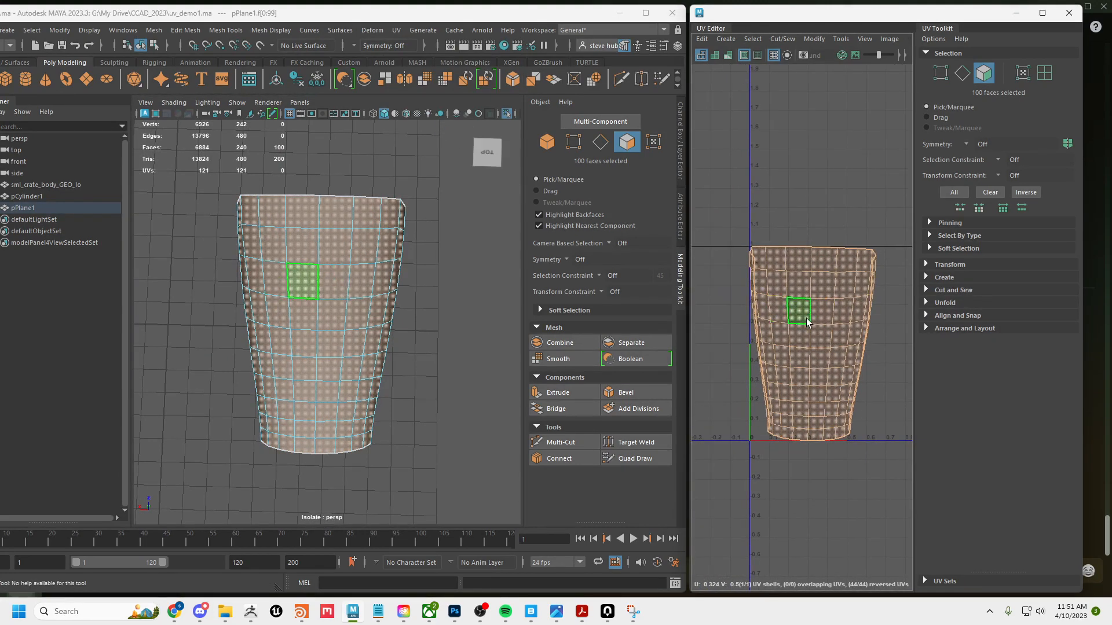
right_click_drag(814, 220, 783, 188)
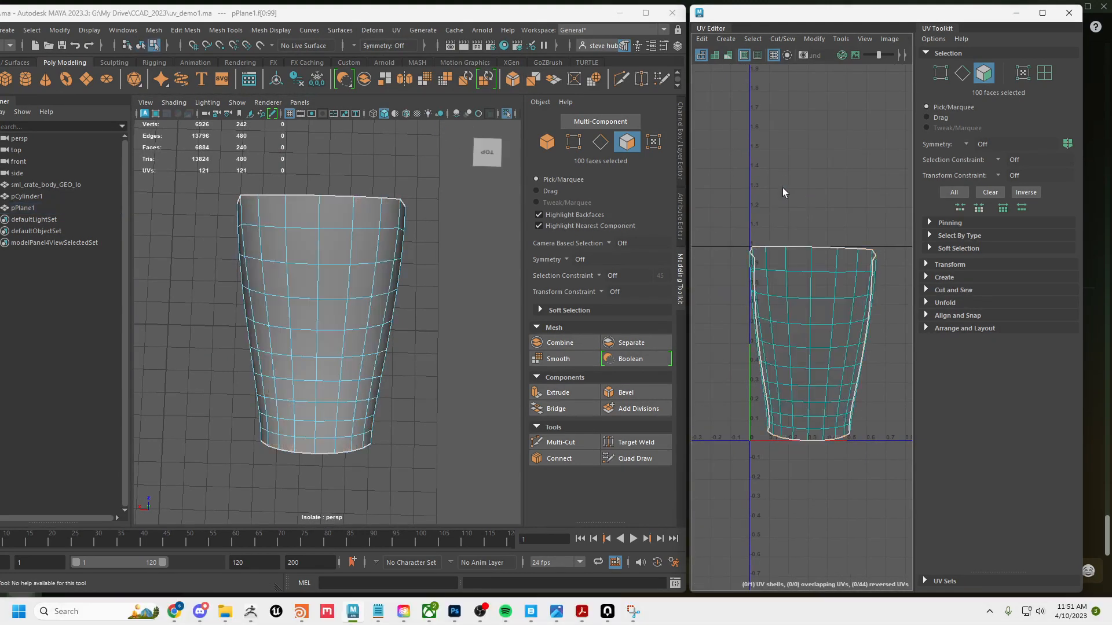
key("w")
left_click_drag(813, 344, 810, 150)
- Select the arch-shaped rim faces at both the narrow and wide ends of the curved shell
mouse_move(393, 412)
left_mouse_down("alt")
mouse_move(422, 377)
mouse_move(365, 396)
mouse_move(373, 367)
mouse_move(397, 413)
left_mouse_up("alt")
right_click_drag(372, 313, 373, 301)
left_click(351, 393)
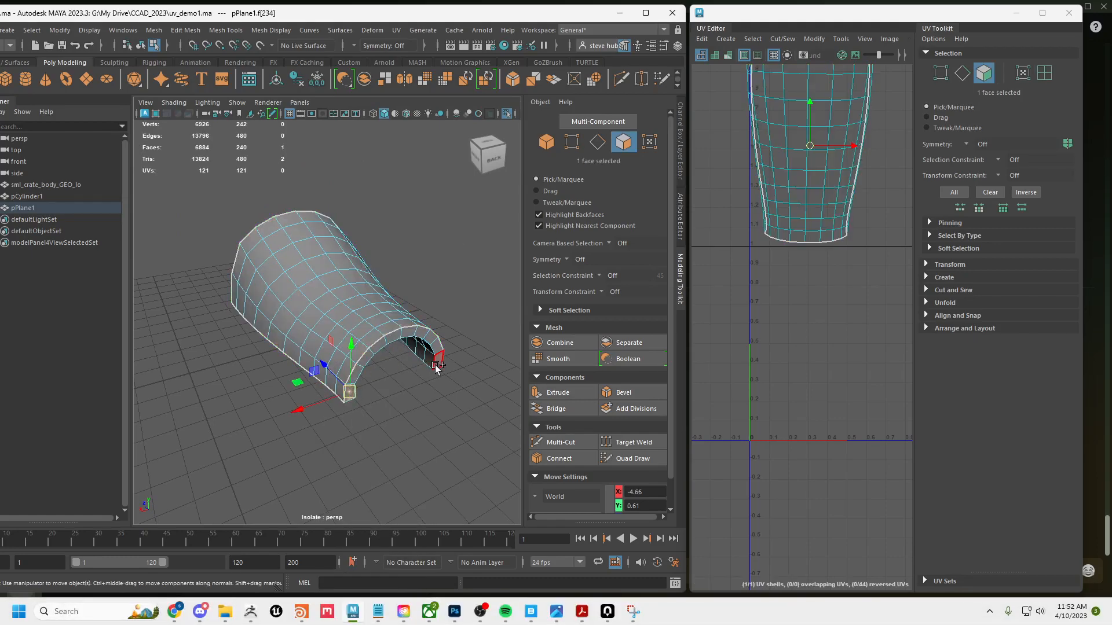
left_click(435, 366, "shift")
left_click(437, 367, "shift")
left_click(384, 394)
left_click(351, 392)
double_click(440, 365, "shift")
left_click_drag(426, 373, 389, 352, "alt")
double_click(272, 350, "shift")
- Create camera-based UVs for both end rims from the back view and move them above the outer surface's UV shell
left_click(396, 29)
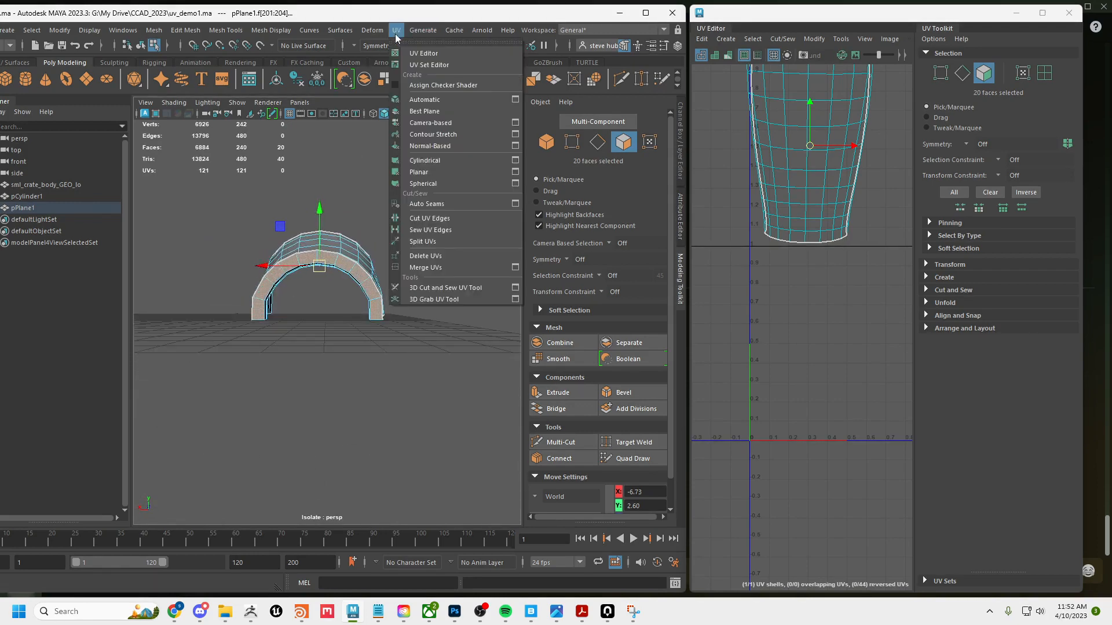
left_click(409, 126)
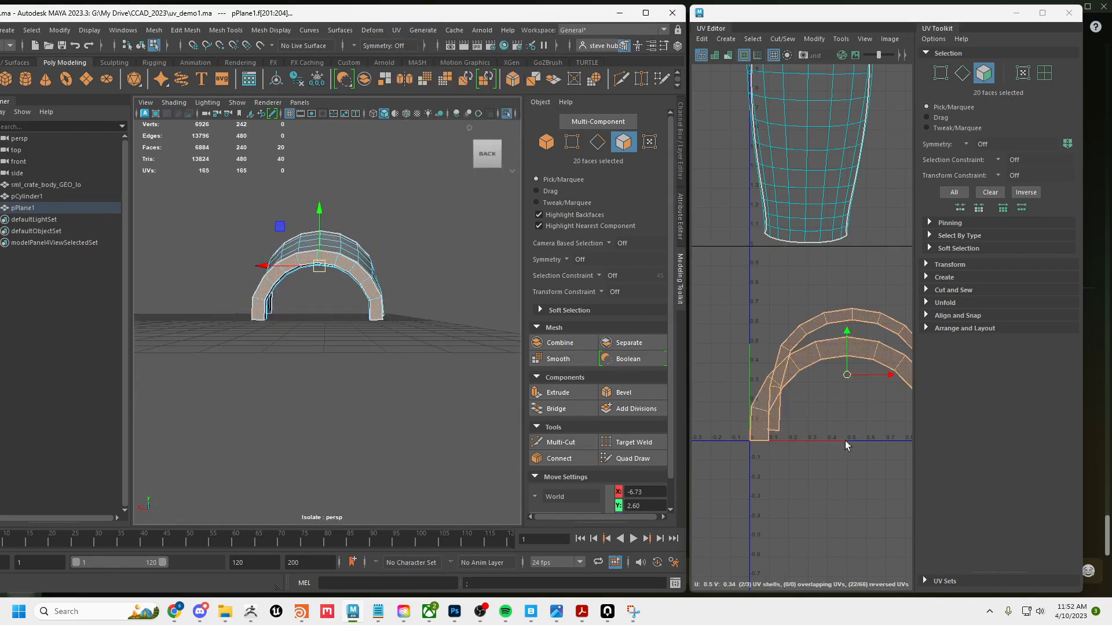
scroll(845, 446, "down", 3)
left_click_drag(851, 406, 822, 153)
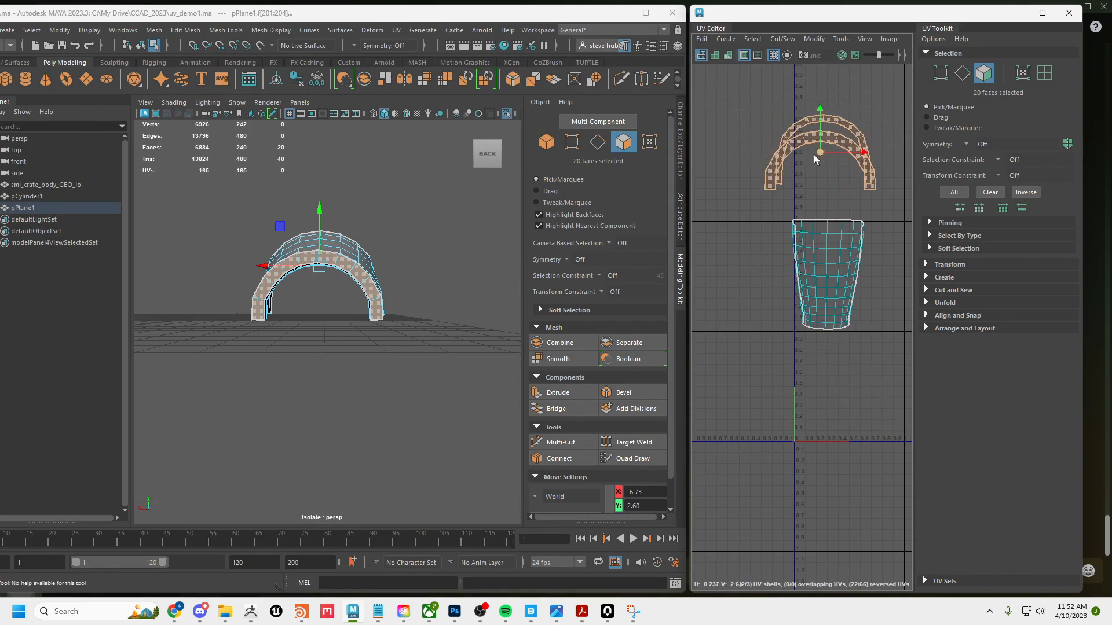
- Select all existing UV shells and invert the selection to pick the unmapped inner and bottom-edge faces
left_click_drag(379, 330, 361, 339, "alt")
right_click_drag(770, 238, 731, 215)
left_click_drag(727, 151, 840, 344)
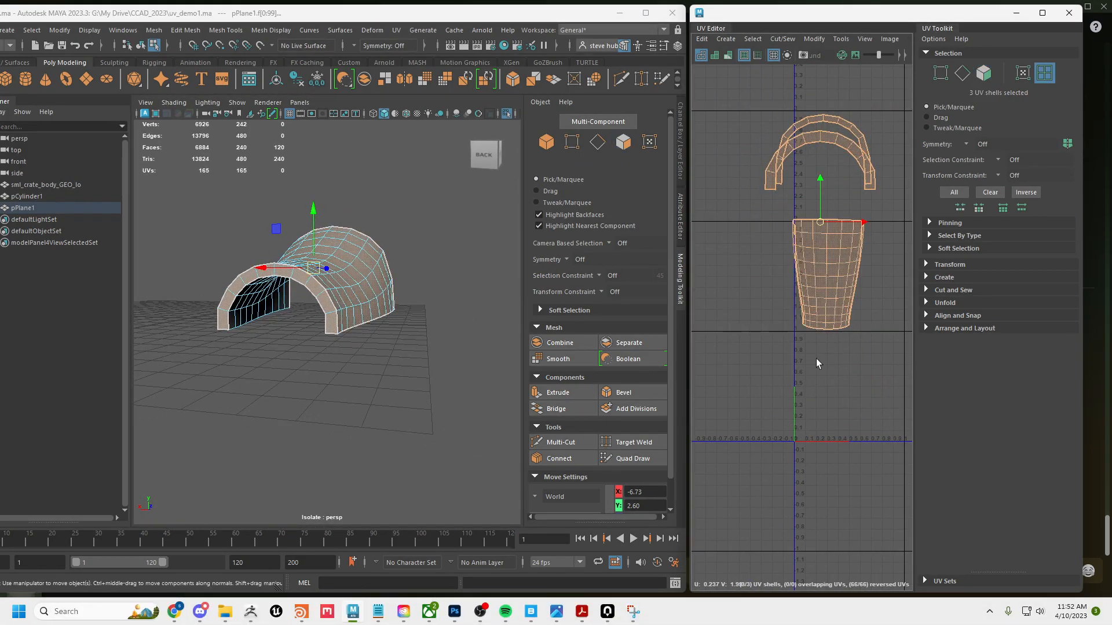
left_click_drag(244, 347, 268, 347, "alt")
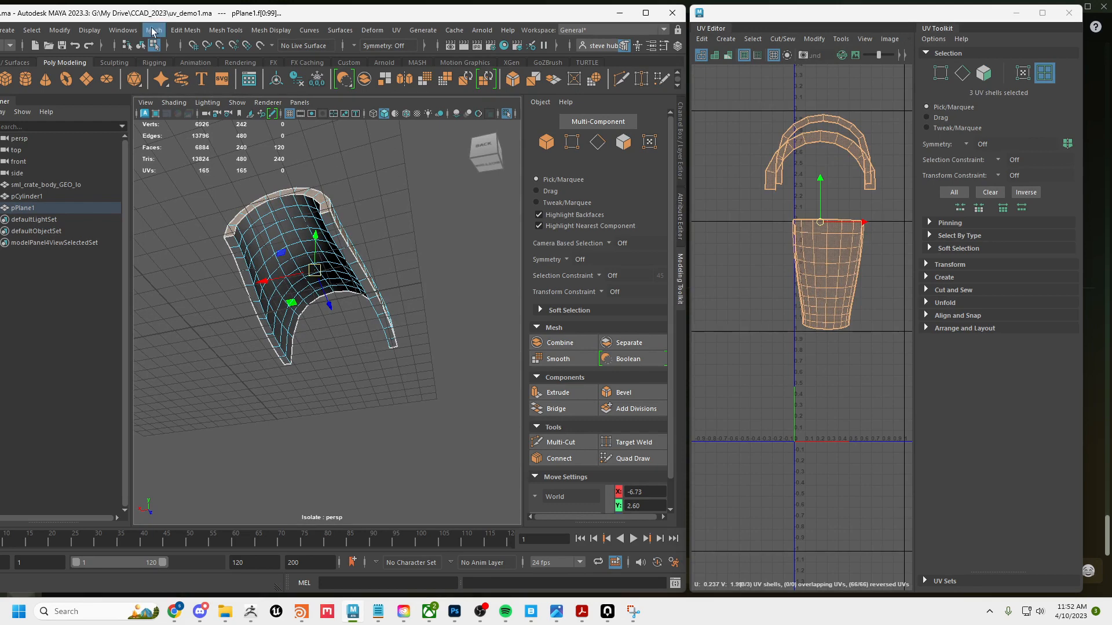
left_click(41, 30)
left_click(59, 103)
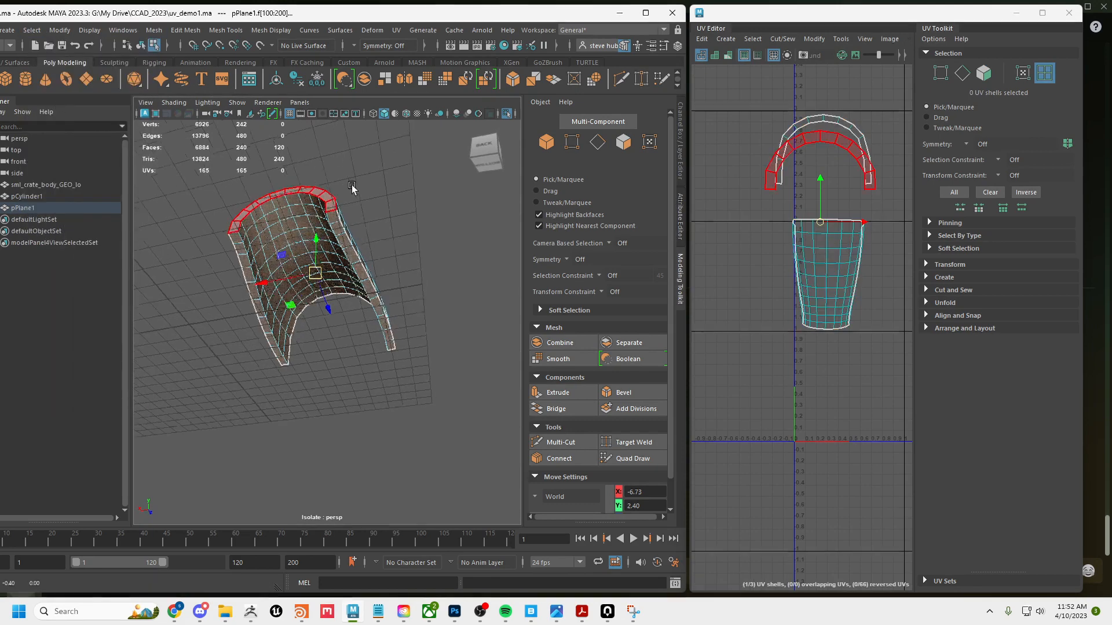
- Create camera-based UVs for the inner and bottom-edge faces from below and move their UV shell beside the others
left_click_drag(352, 185, 369, 173, "alt")
left_click_drag(409, 287, 422, 236, "alt")
scroll(421, 234, "up", 3)
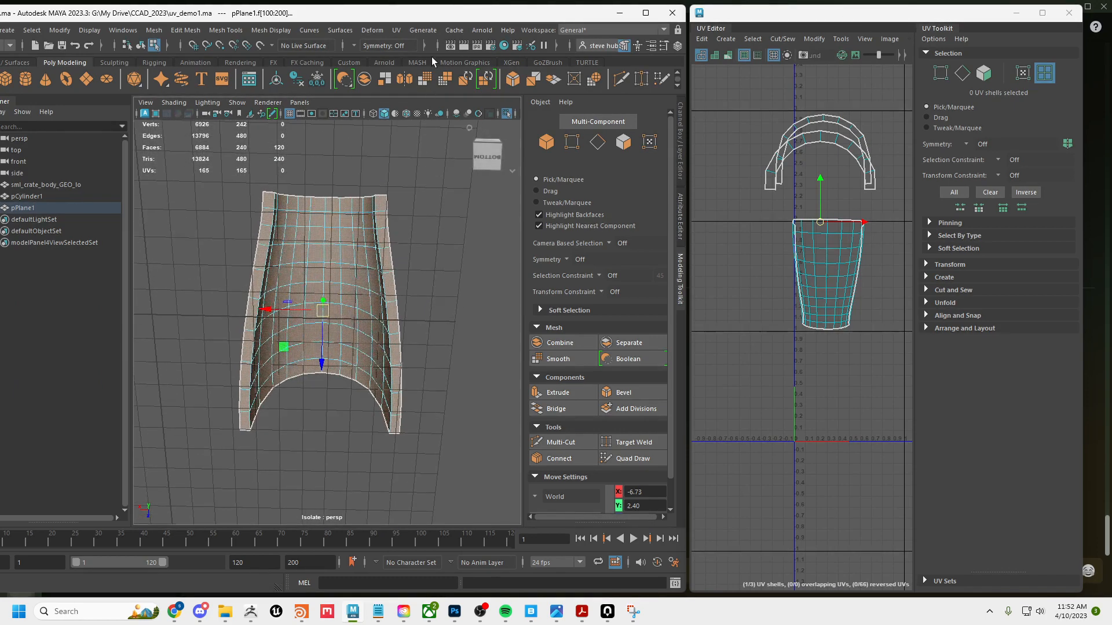
left_click(396, 30)
left_click(418, 126)
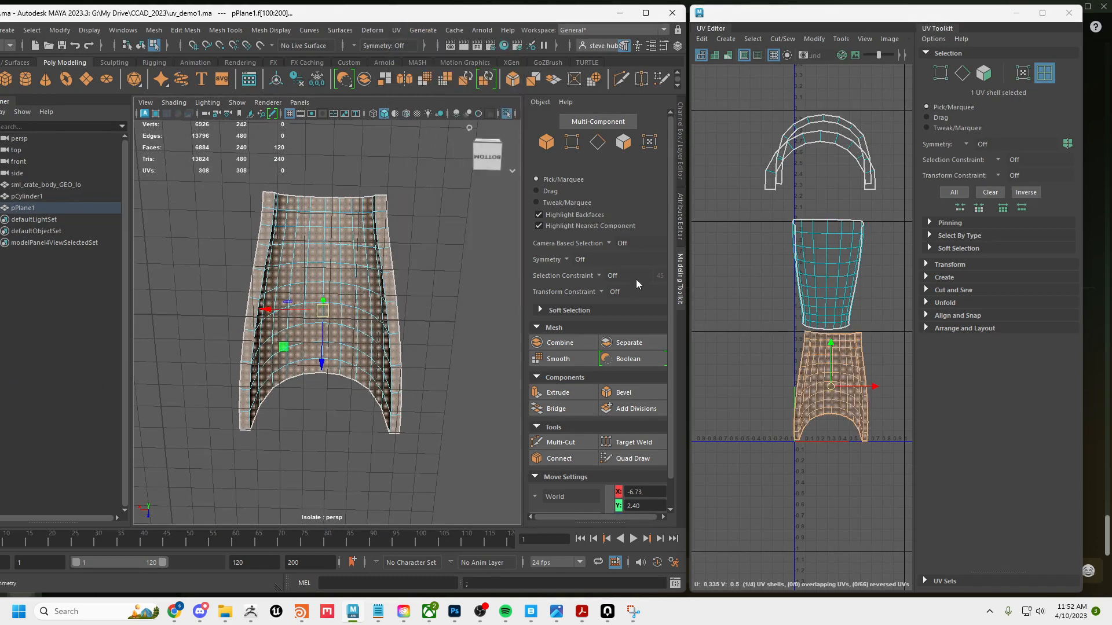
left_click_drag(831, 387, 720, 185)
middle_click_drag(754, 332, 792, 407, "alt")
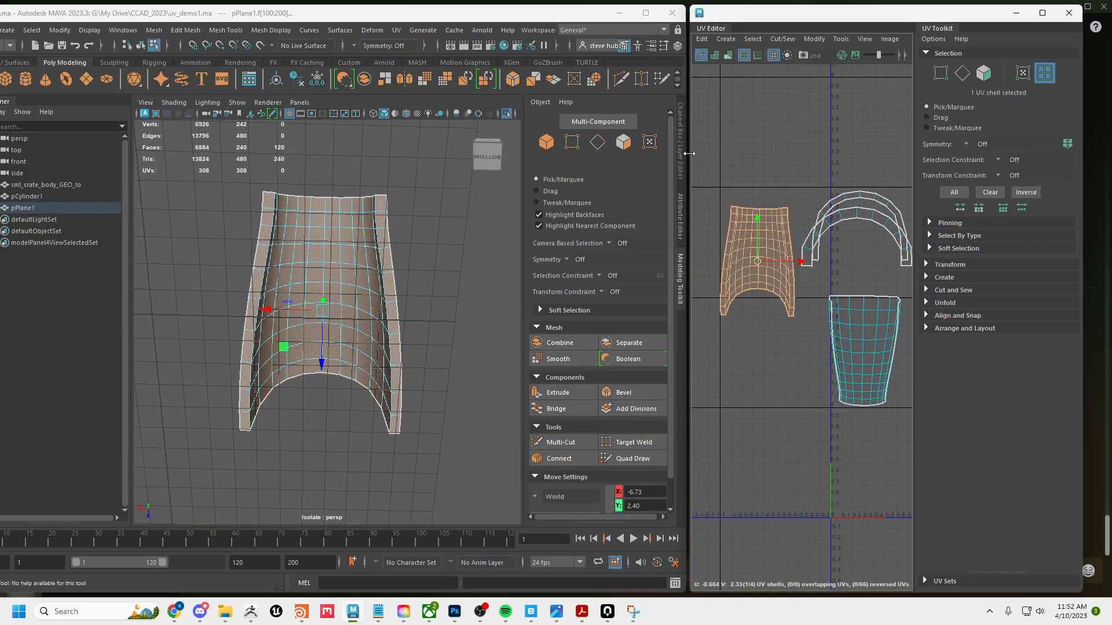
- Return pPlane1 to object mode and widen the UV Editor window with all its UV shells in view
left_click_drag(360, 280, 383, 393, "alt")
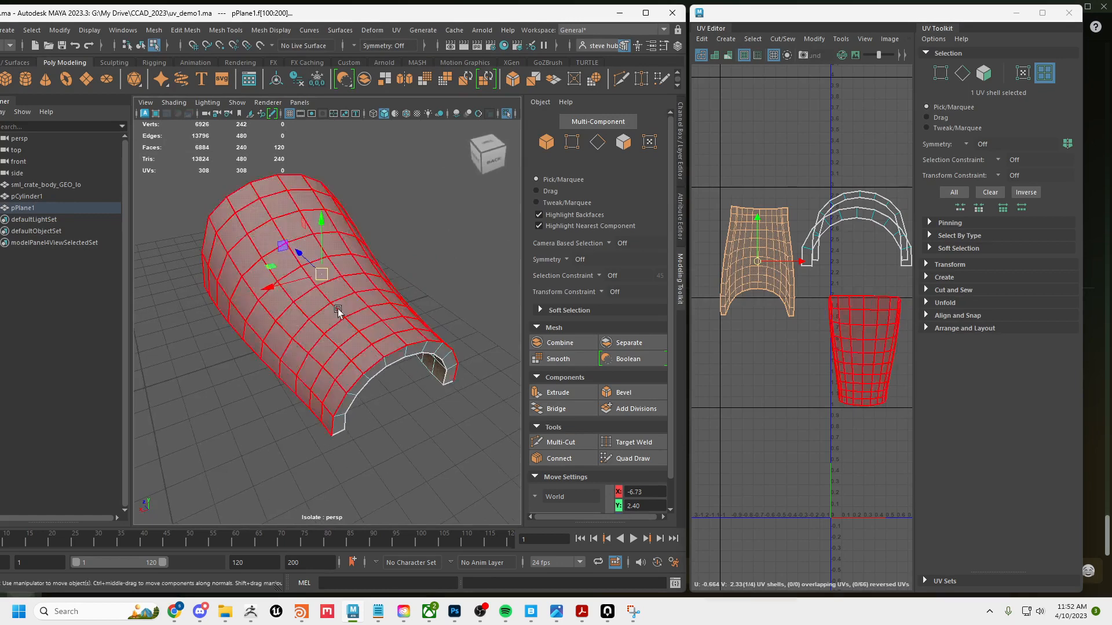
right_click_drag(338, 267, 396, 251)
left_click_drag(439, 285, 401, 326, "alt")
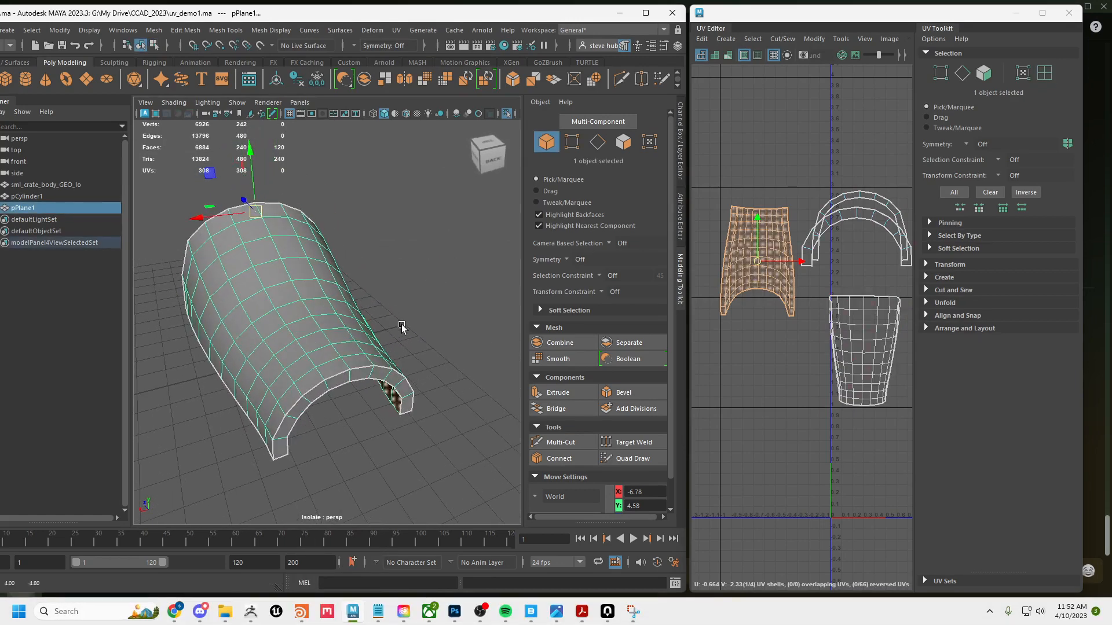
left_click_drag(307, 272, 264, 287, "alt")
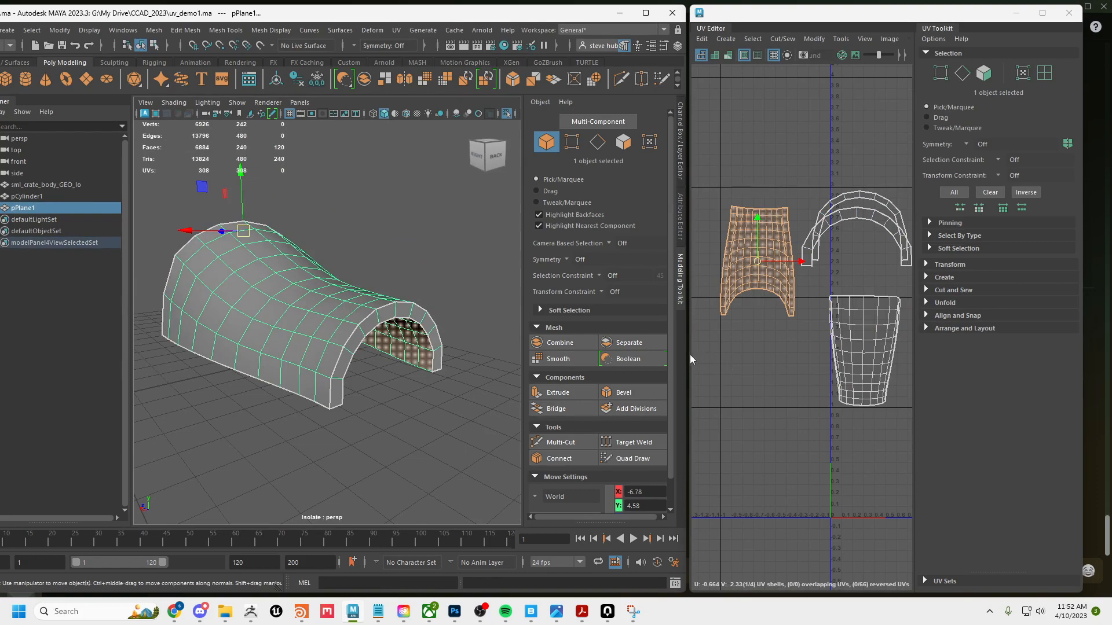
left_click_drag(690, 355, 630, 359)
left_click_drag(517, 369, 404, 371)
scroll(671, 407, "down", 4)
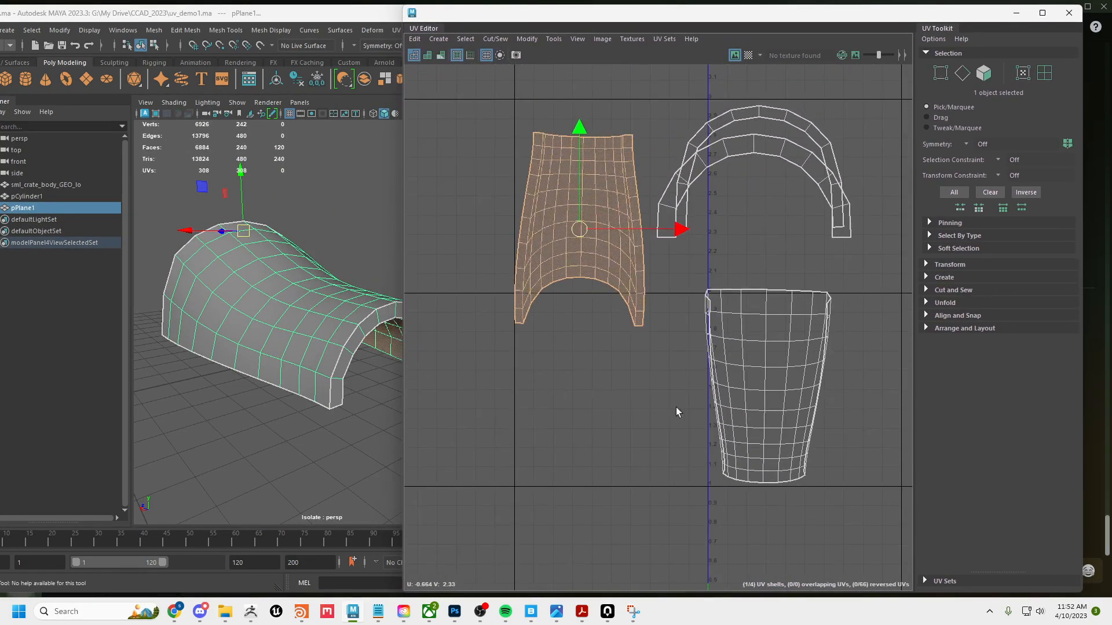
middle_click_drag(680, 440, 601, 433, "alt")
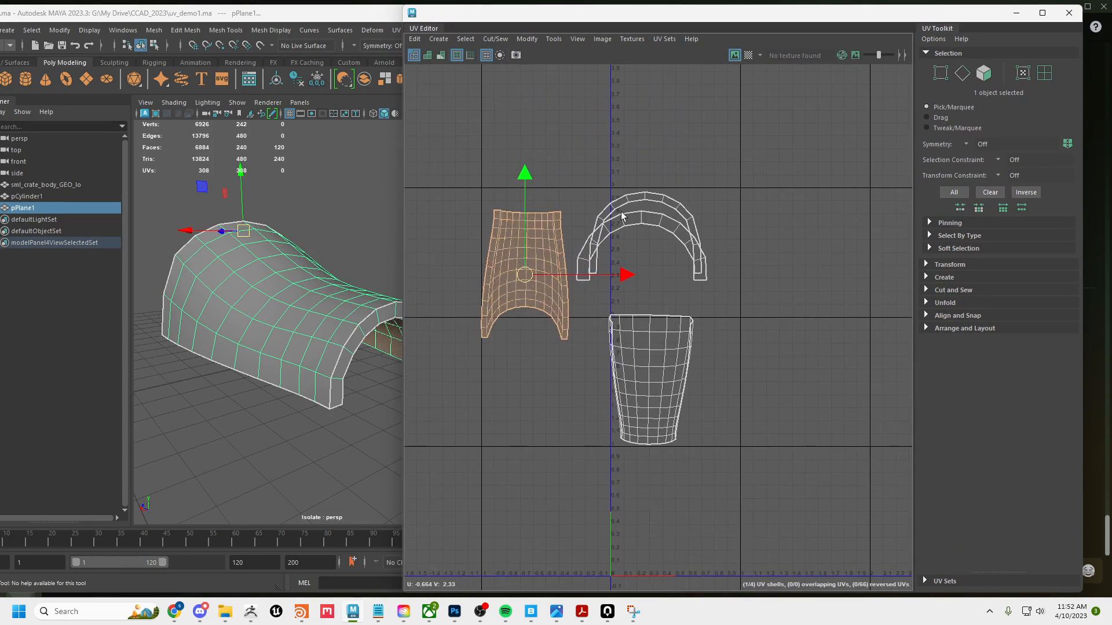
- Switch to UV shell selection, inspect the folded side edges of the outer surface's UV shell, select it and display the Unfold tools
right_click_drag(641, 337, 586, 355)
scroll(586, 355, "up", 5)
scroll(810, 348, "up", 2)
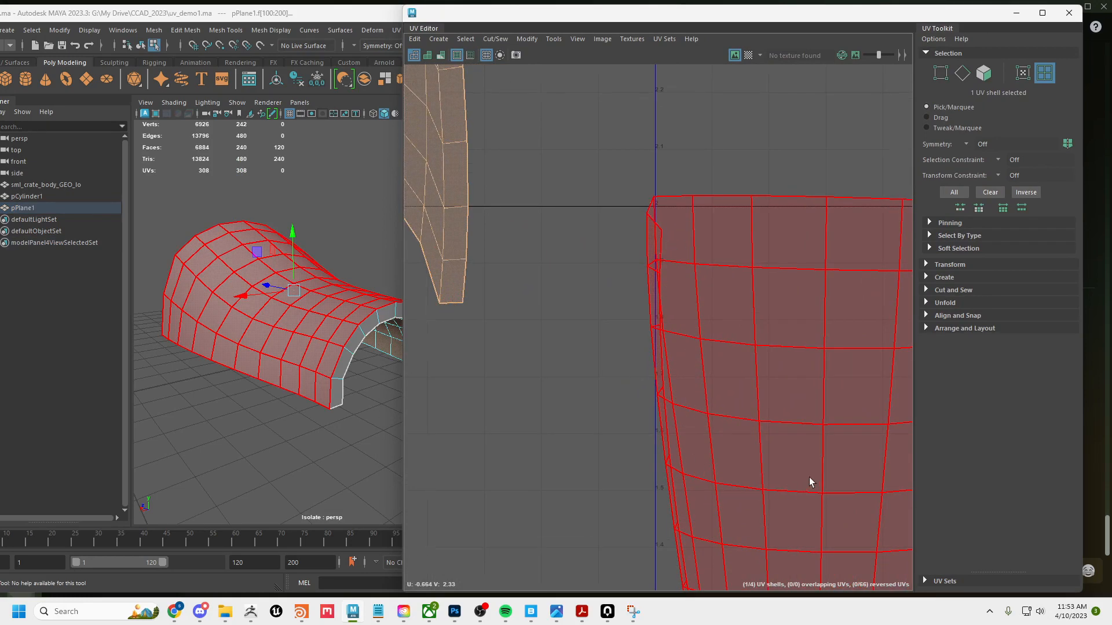
scroll(799, 469, "down", 6)
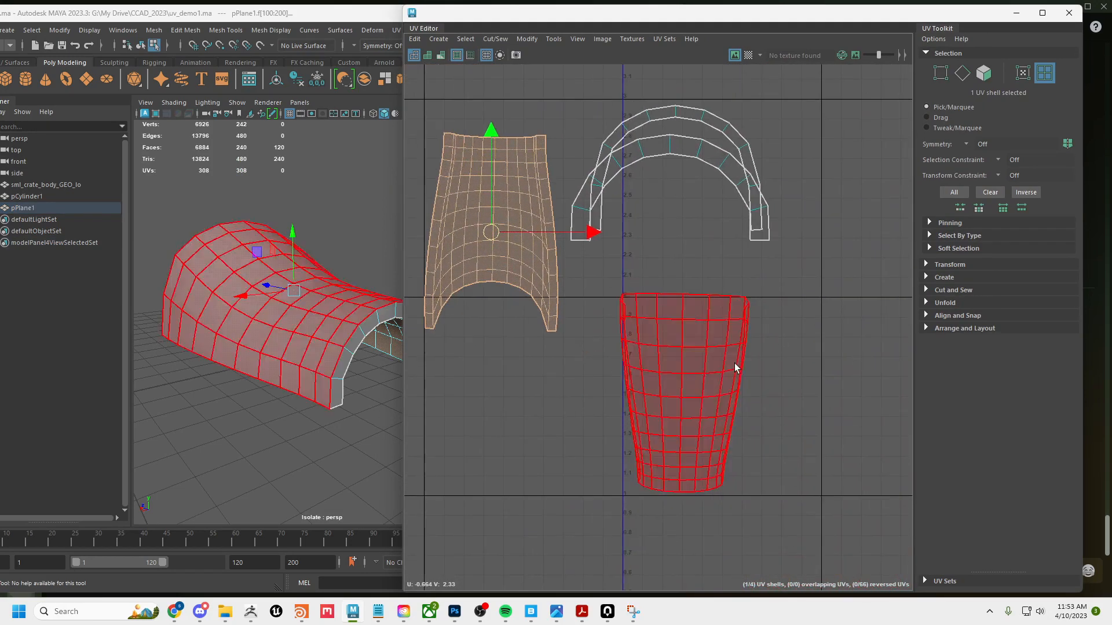
left_click(735, 365)
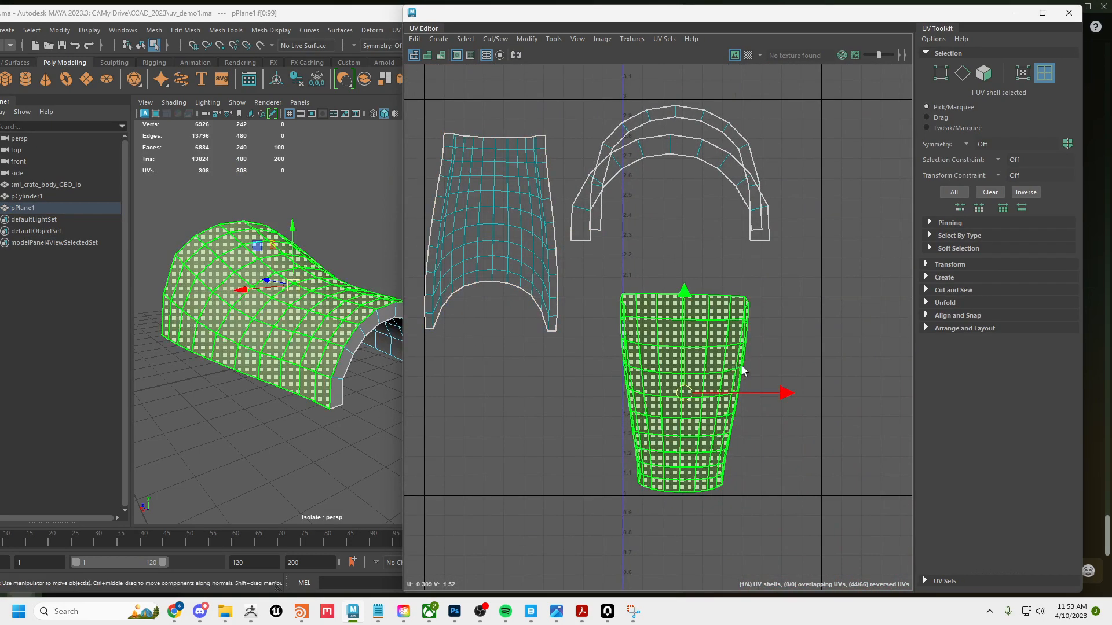
left_click(945, 303)
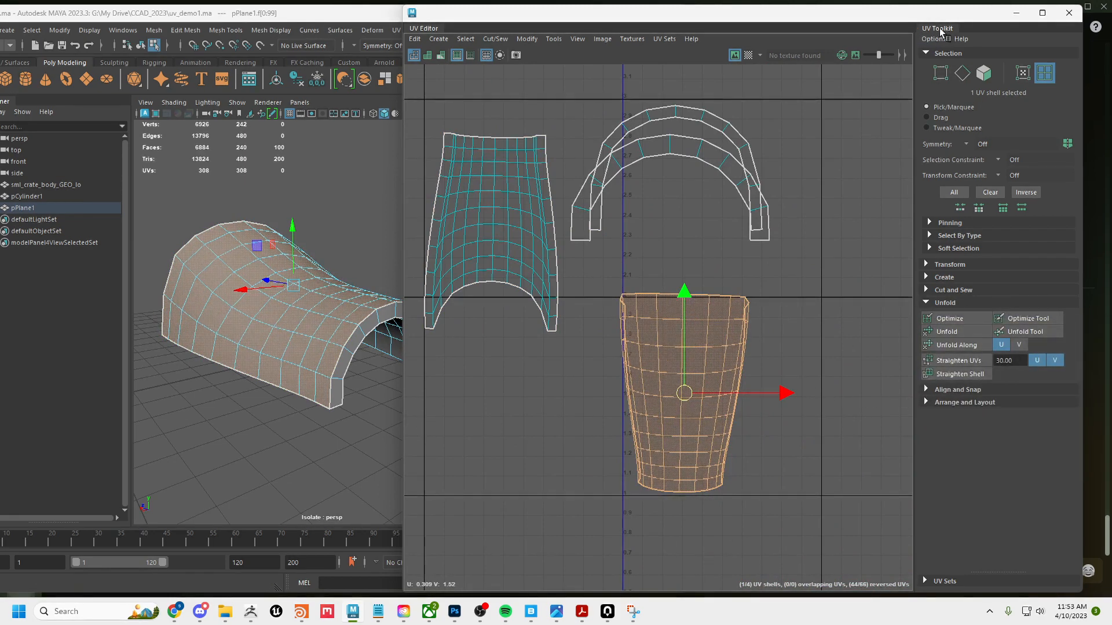
left_click(392, 32)
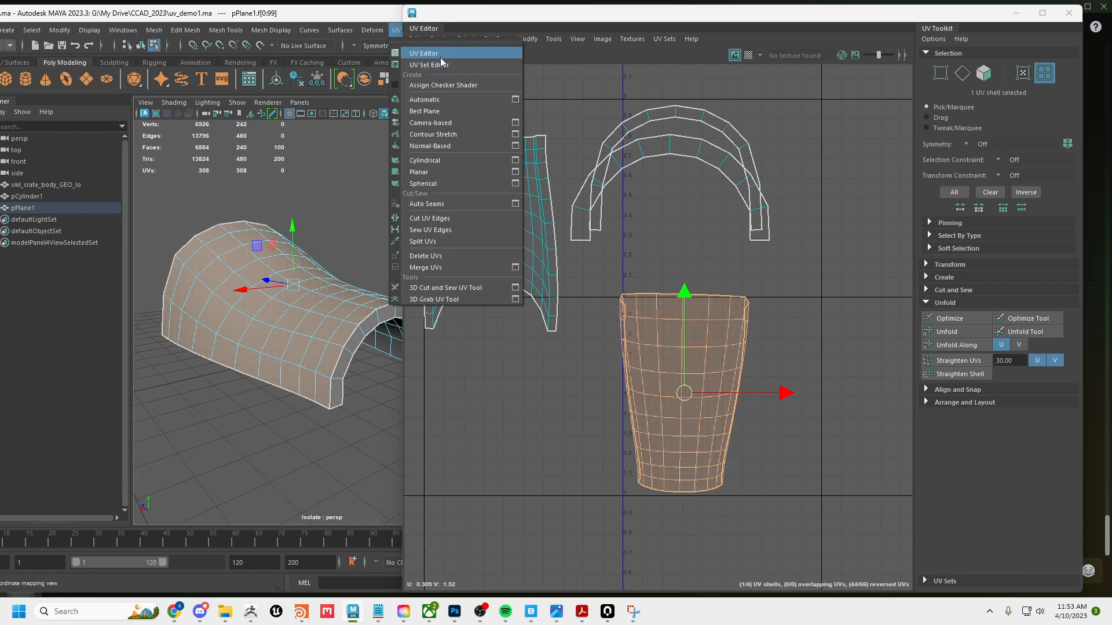
left_click(740, 37)
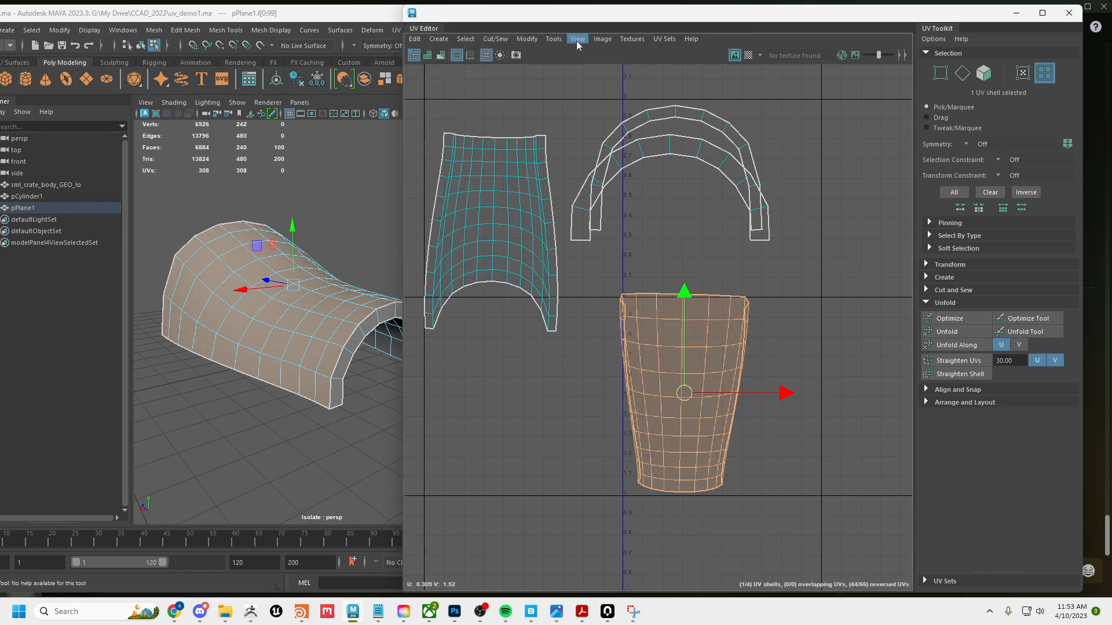
left_click(577, 42)
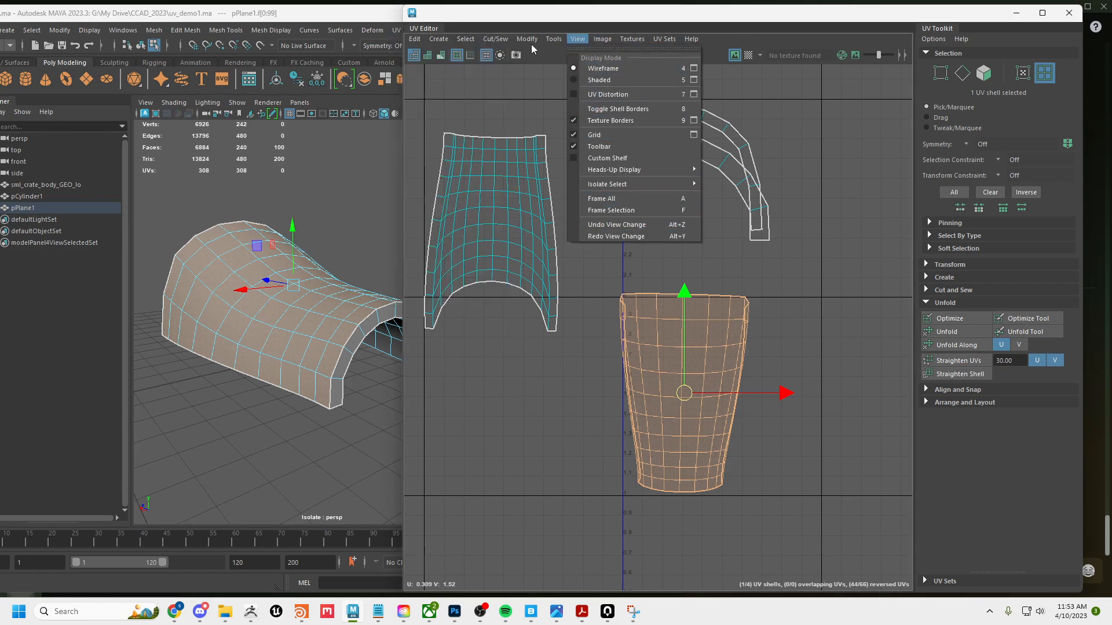
mouse_move(560, 44)
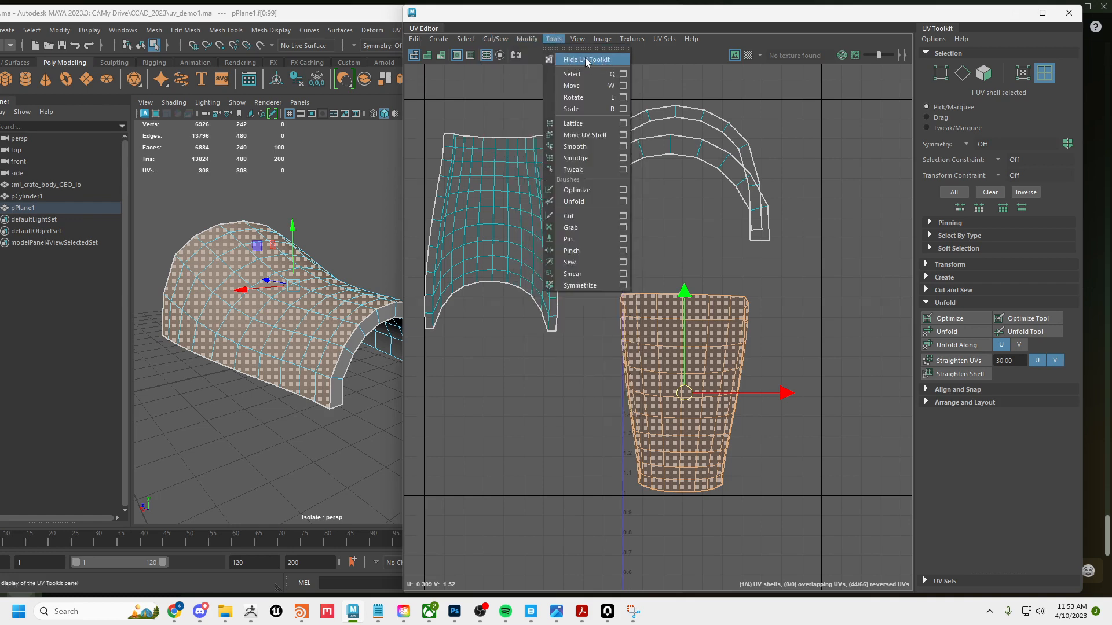
left_click(852, 42)
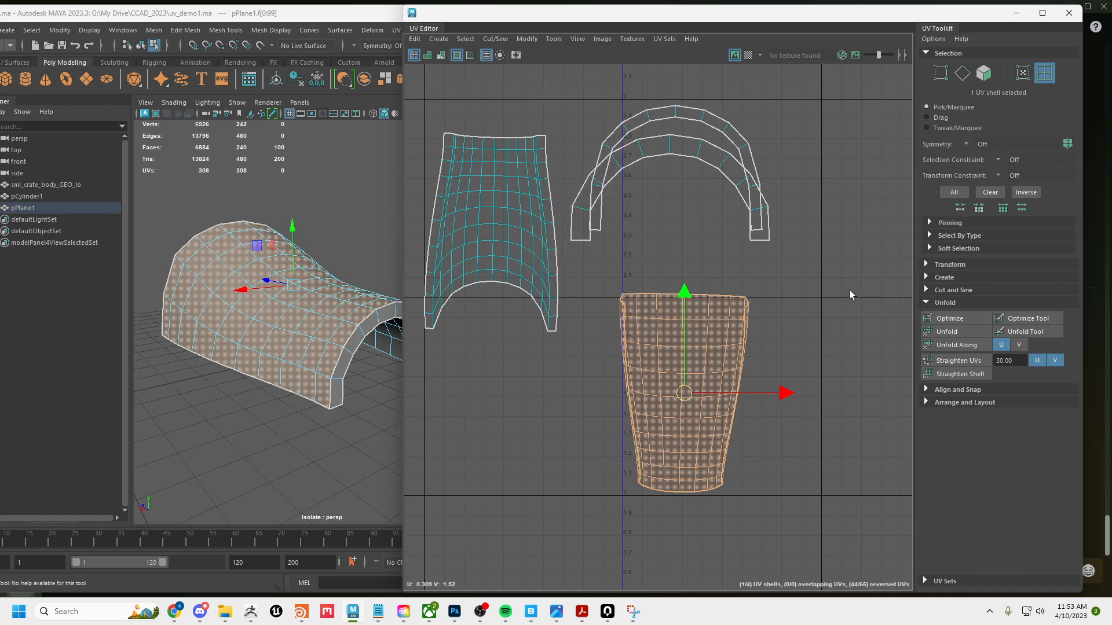
- Unfold the outer surface's UV shell, shift it slightly and rotate it upright
left_click(945, 330)
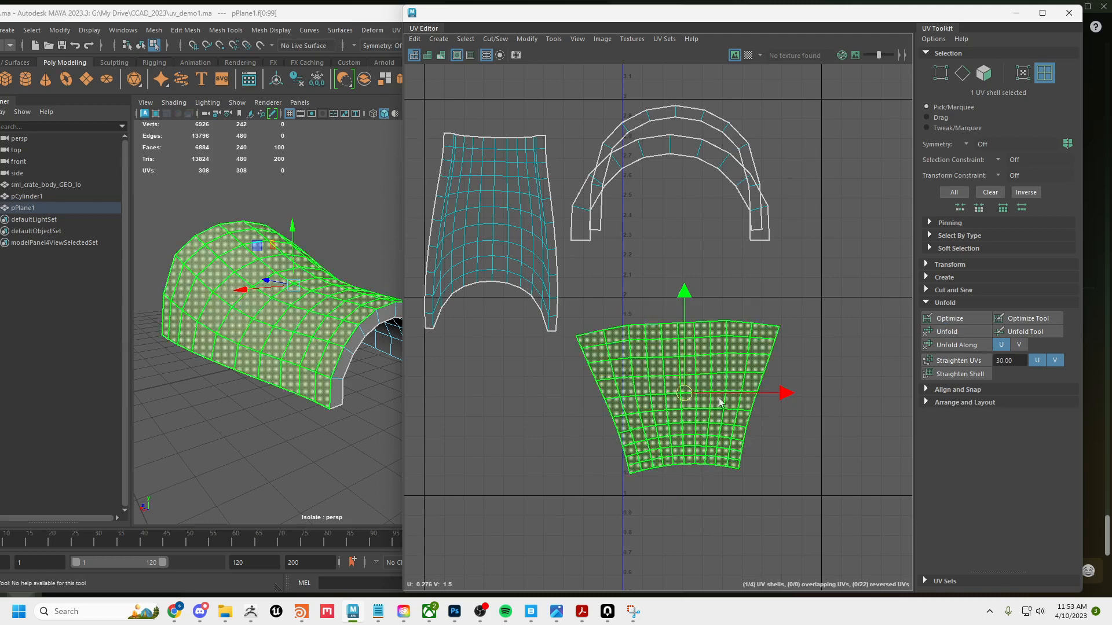
left_click_drag(687, 394, 721, 409)
key("e")
left_click_drag(778, 338, 790, 340)
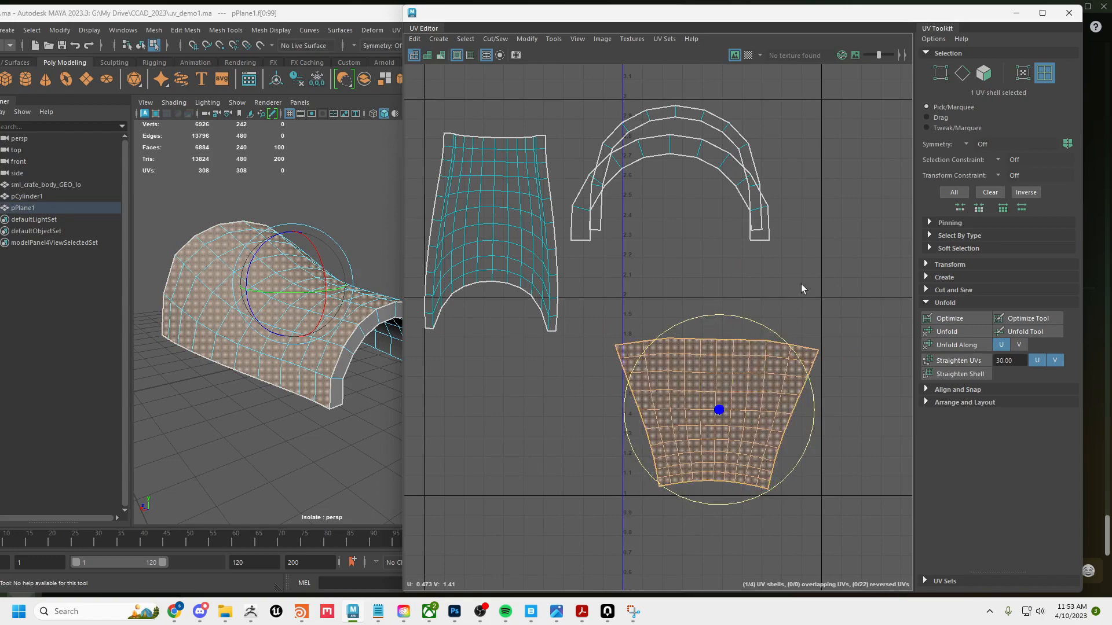
- Display the checker map and inspect its pattern on the curved shell's outer surface
left_click(747, 57)
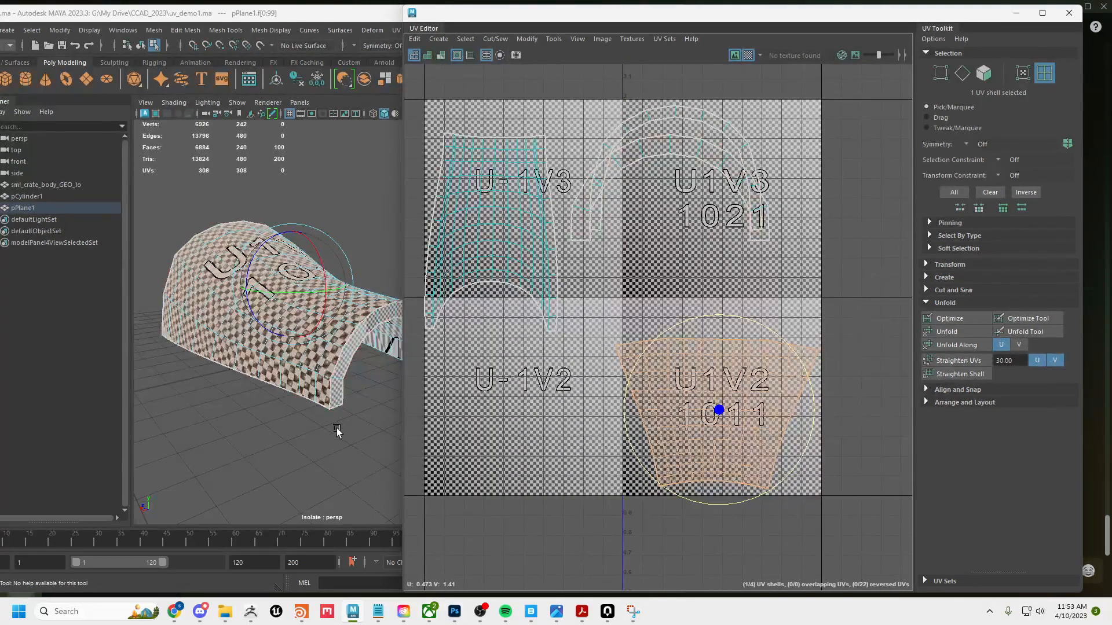
left_click_drag(337, 431, 319, 468, "alt")
right_click_drag(320, 468, 306, 456, "alt")
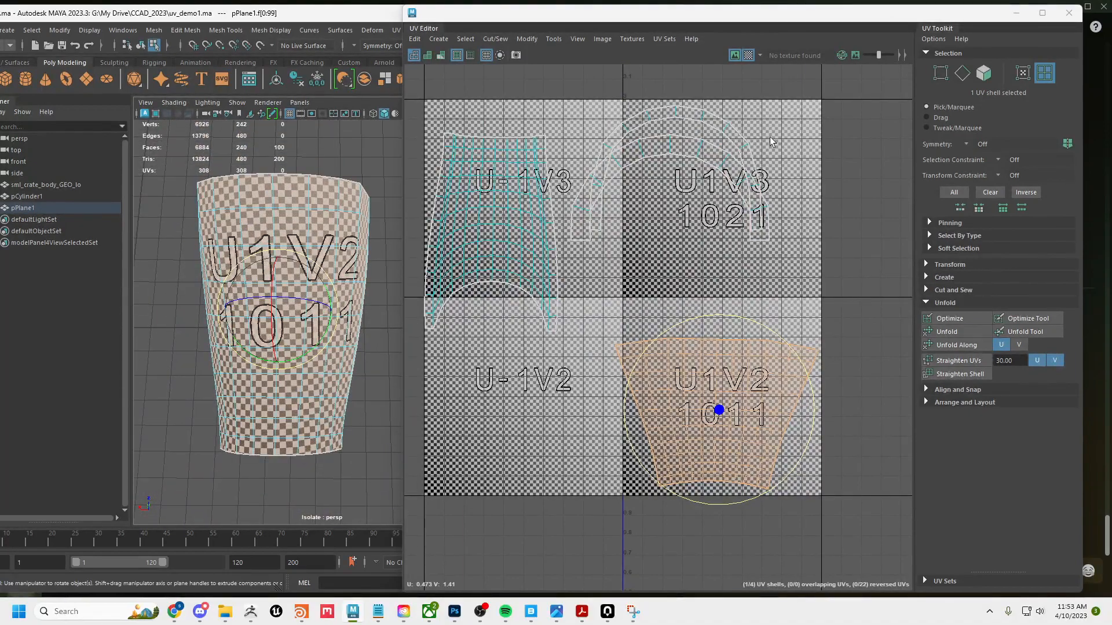
- Hide the checker image behind the UV shells while keeping the pattern on the model, and check it from several angles
left_click(734, 55)
left_click(733, 55)
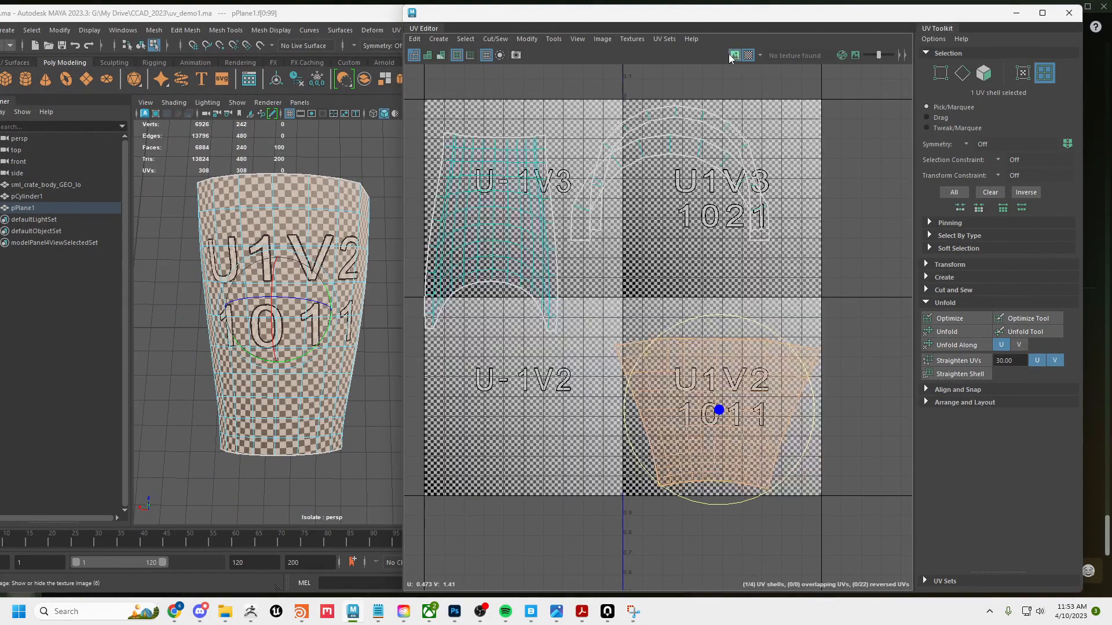
left_click(733, 55)
left_click(731, 56)
left_click(732, 56)
left_click(735, 56)
left_click(736, 56)
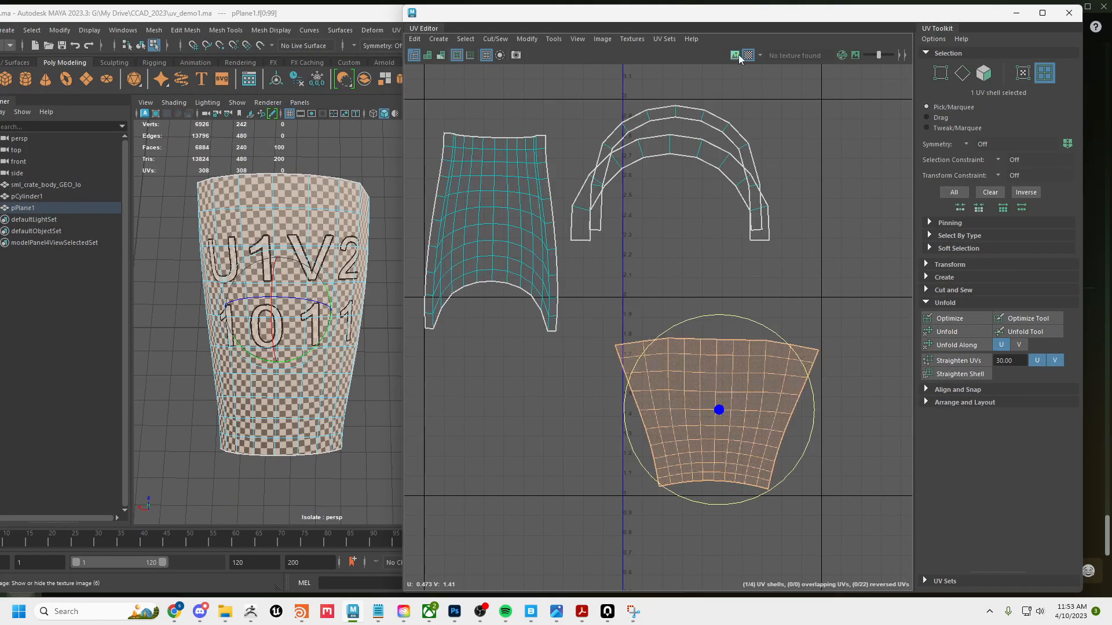
left_click(737, 57)
left_click(738, 58)
left_click(737, 60)
left_click(737, 58)
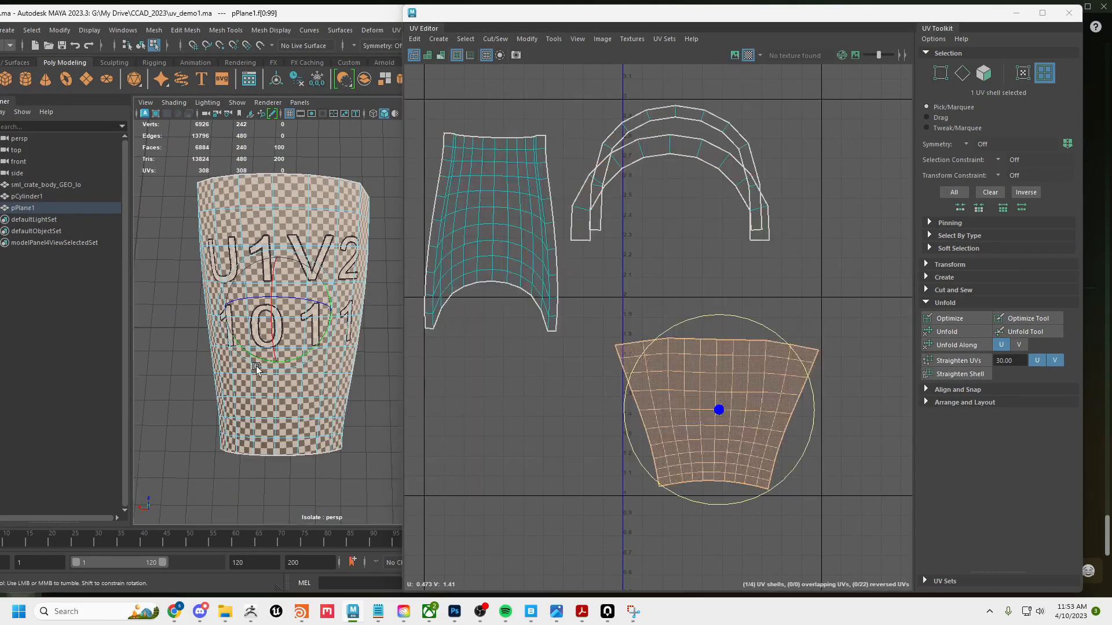
left_click_drag(325, 371, 292, 361, "alt")
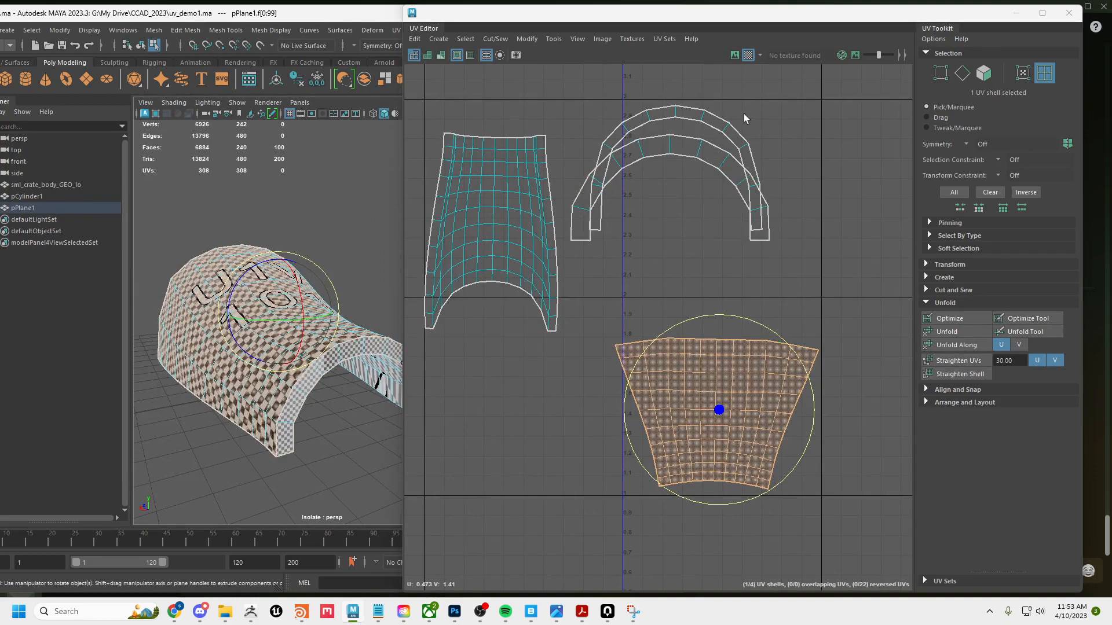
left_click_drag(296, 461, 337, 453, "alt")
- Move the outer surface's UV shell aside, then position the inner surface's UV shell above it and unfold it
key("w")
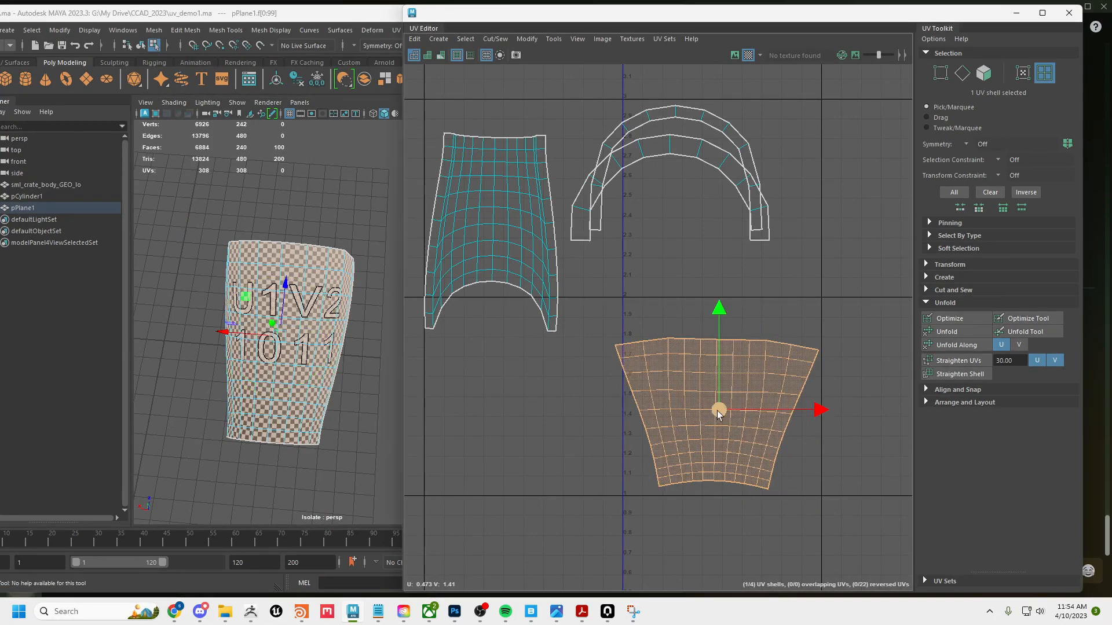
left_click_drag(717, 411, 482, 489)
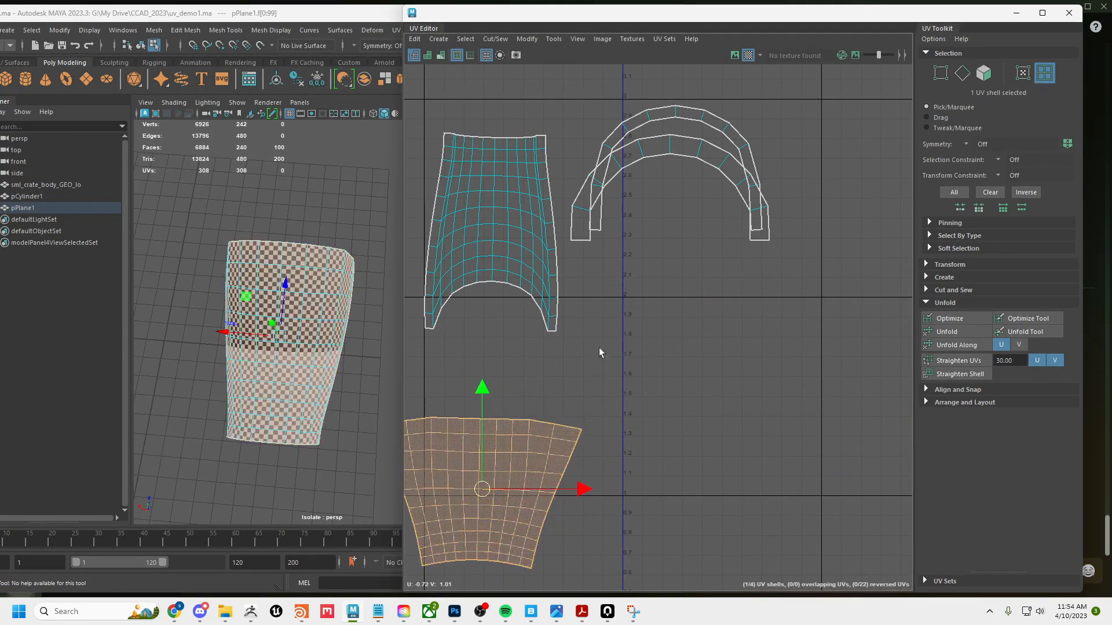
left_click(494, 197)
left_click_drag(492, 239, 488, 336)
left_click(947, 347)
- Move both arch-shaped end-face UV shells together beside the two unfolded shells
left_click(679, 143)
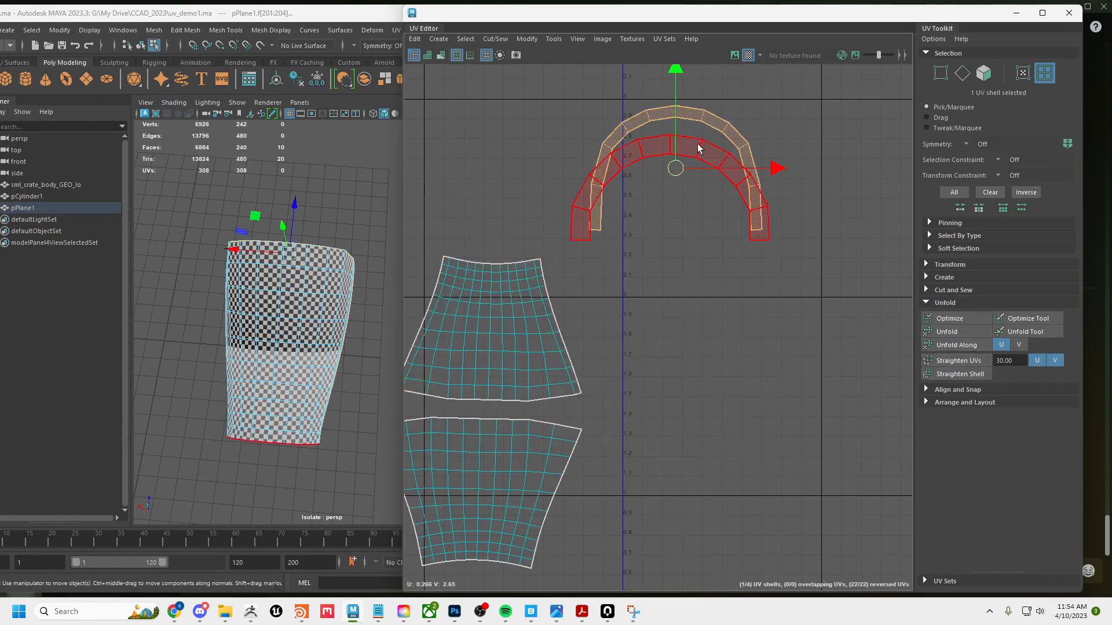
left_click(697, 148, "shift")
left_click_drag(669, 173, 731, 424)
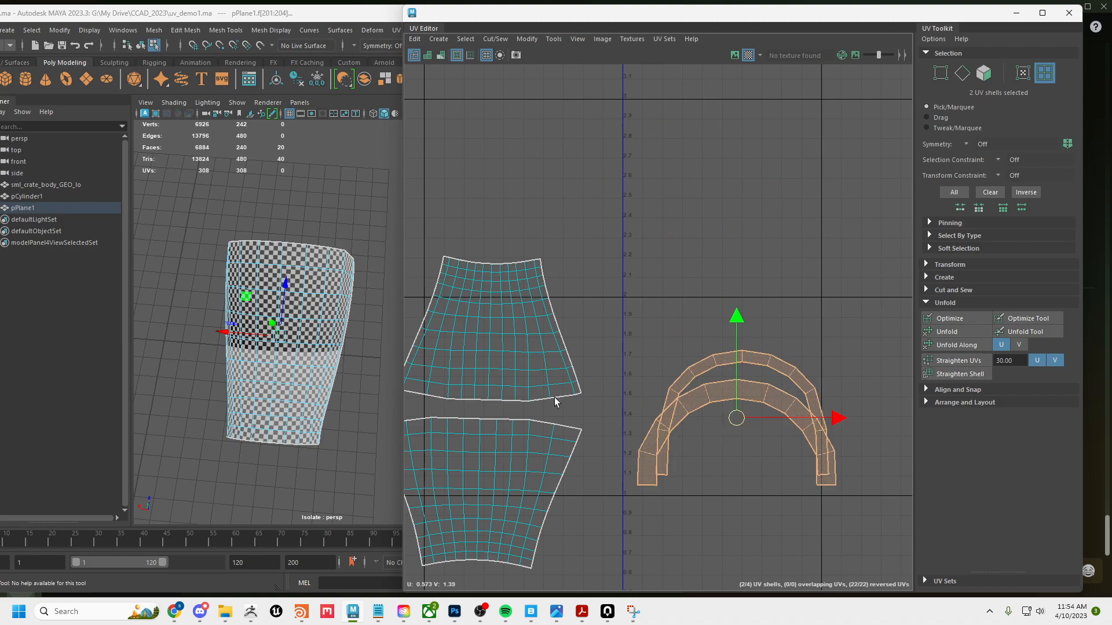
- Check the end faces on the model and move the narrower arch's UV shell up, clear of the wider one
left_click_drag(343, 272, 189, 265, "alt")
left_click_drag(356, 314, 253, 282, "alt")
middle_click_drag(304, 296, 241, 275, "alt")
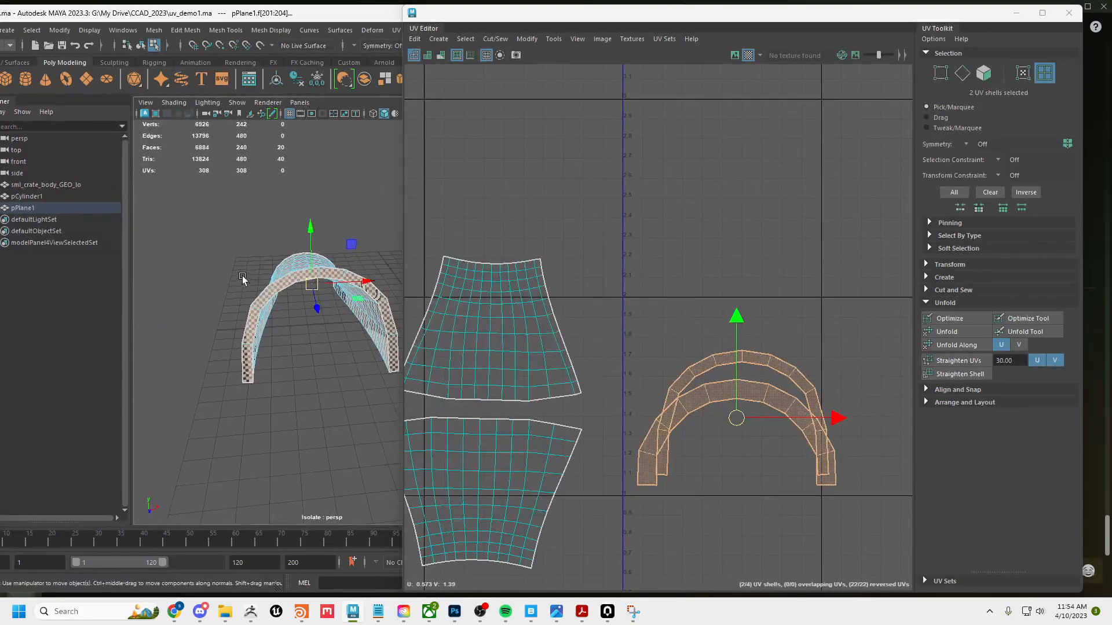
right_click_drag(242, 279, 320, 321, "alt")
left_click_drag(321, 320, 285, 303, "alt")
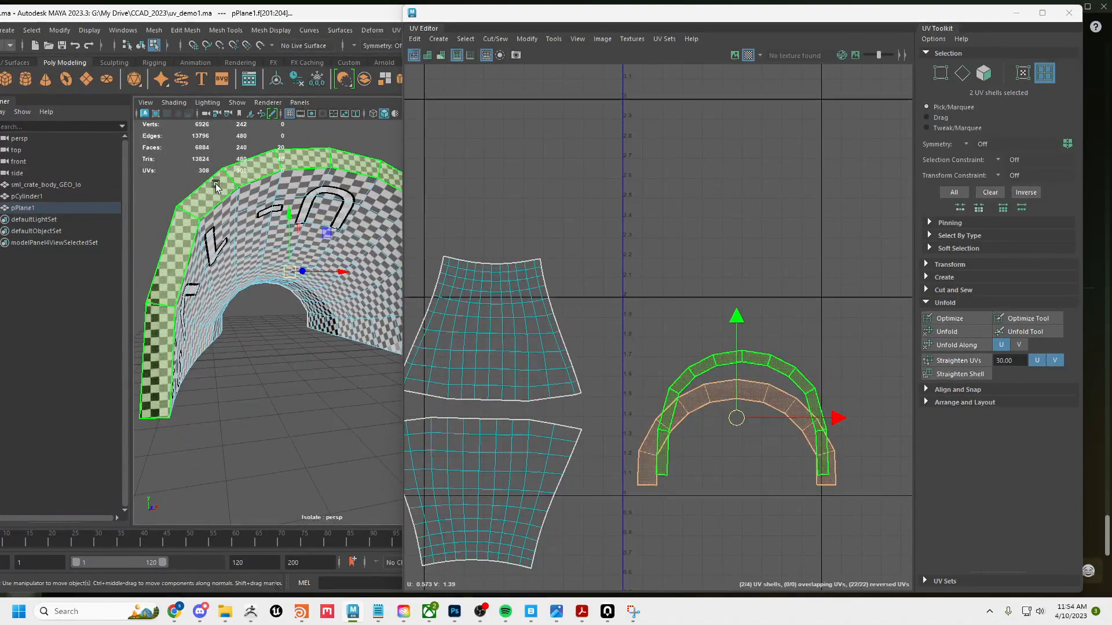
left_click_drag(320, 398, 361, 426, "alt")
left_click(754, 316)
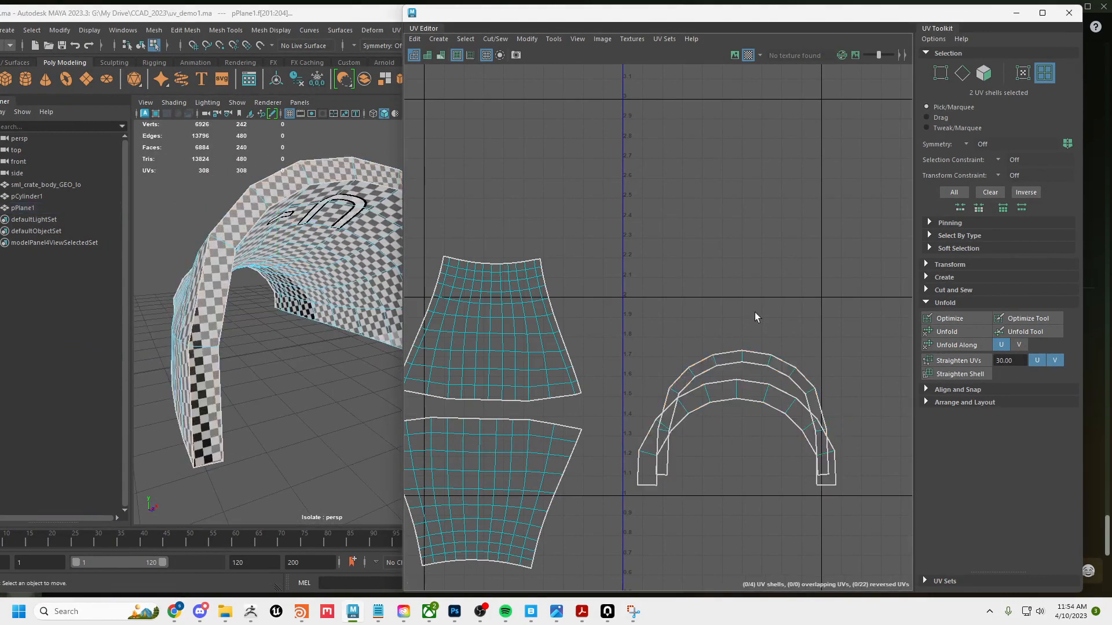
left_click(754, 357)
left_click_drag(743, 415, 743, 336)
- Compare checker sizes across the model, then scale both arch UV shells down into the lower-left corner of the UV tile
left_click_drag(279, 368, 346, 366, "alt")
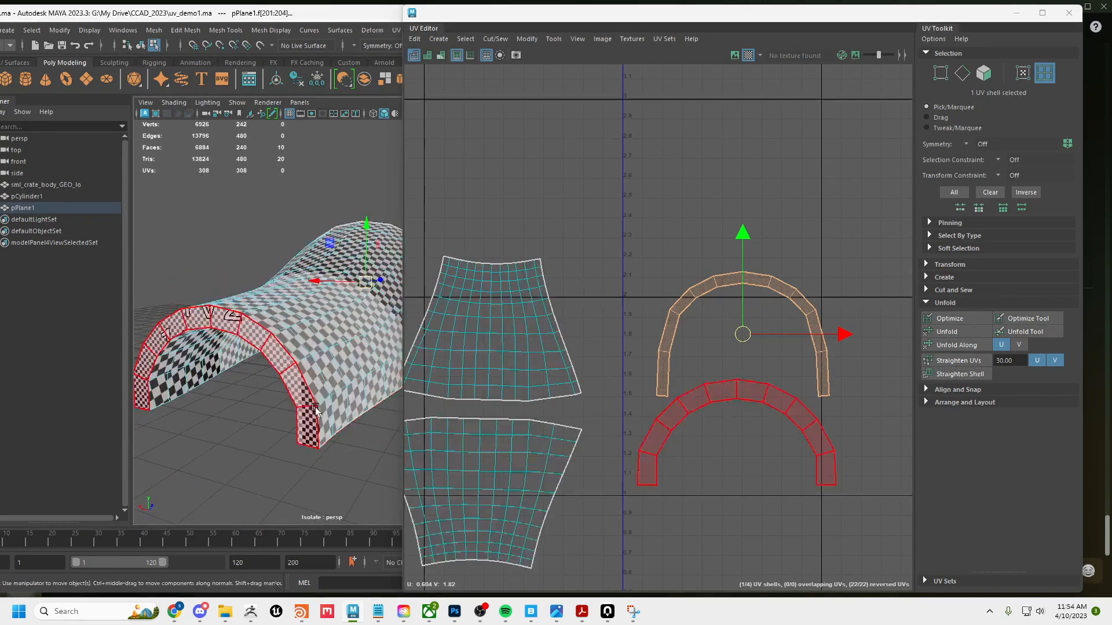
left_click_drag(296, 371, 264, 383, "alt")
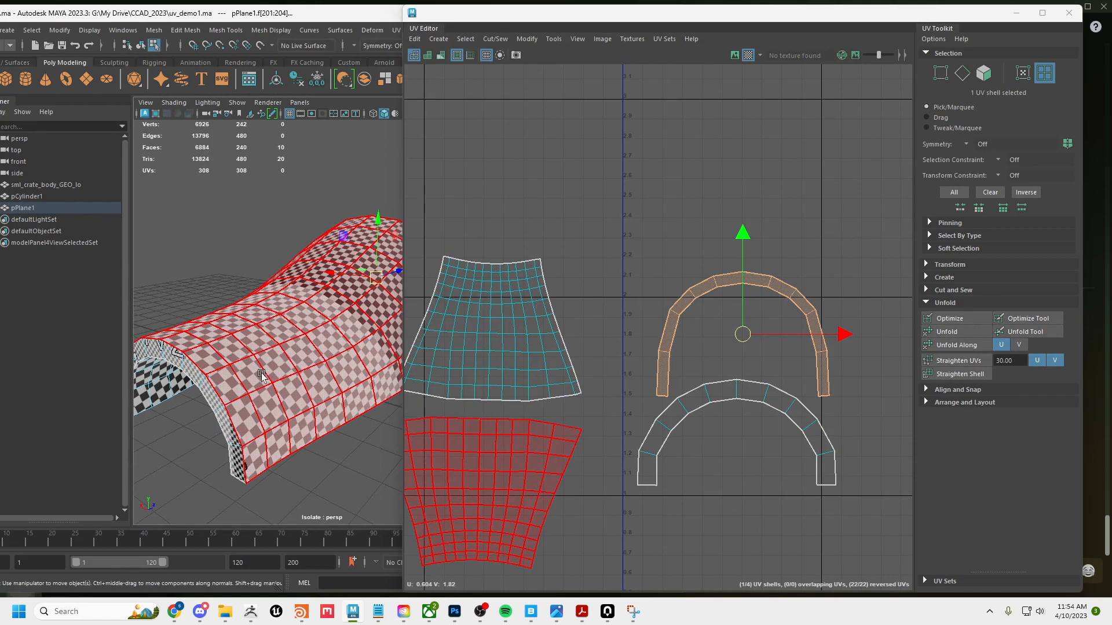
left_click(752, 394)
left_click(751, 283, "shift")
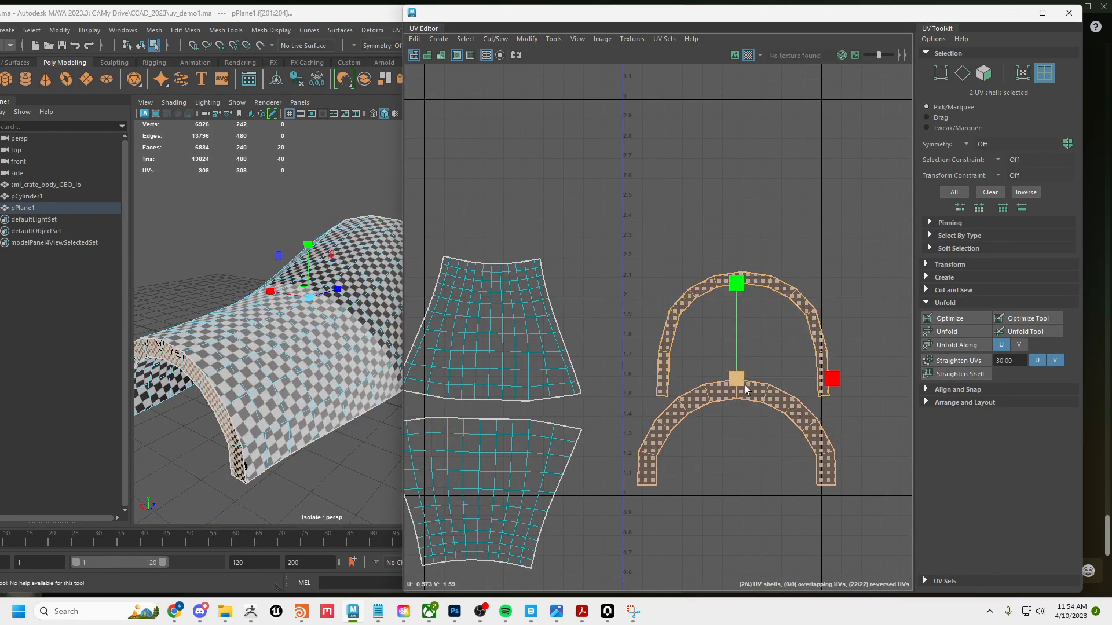
left_click_drag(738, 381, 661, 464)
key("w")
- Move the inner and outer surface UV shells together into the arches' UV tile and scale them down
left_click(580, 470)
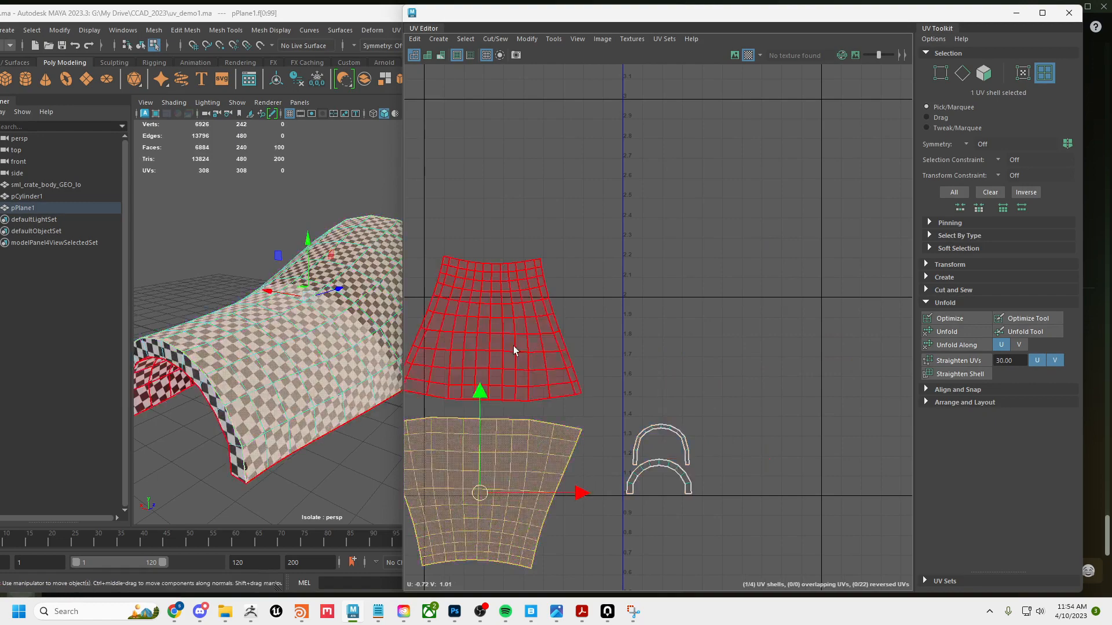
left_click(513, 346, "shift")
left_click_drag(536, 415, 708, 418)
key("r")
key("w")
- Slightly rescale the inner surface's UV shell to match the outer one, and shift the outer surface's shell
left_click(747, 357)
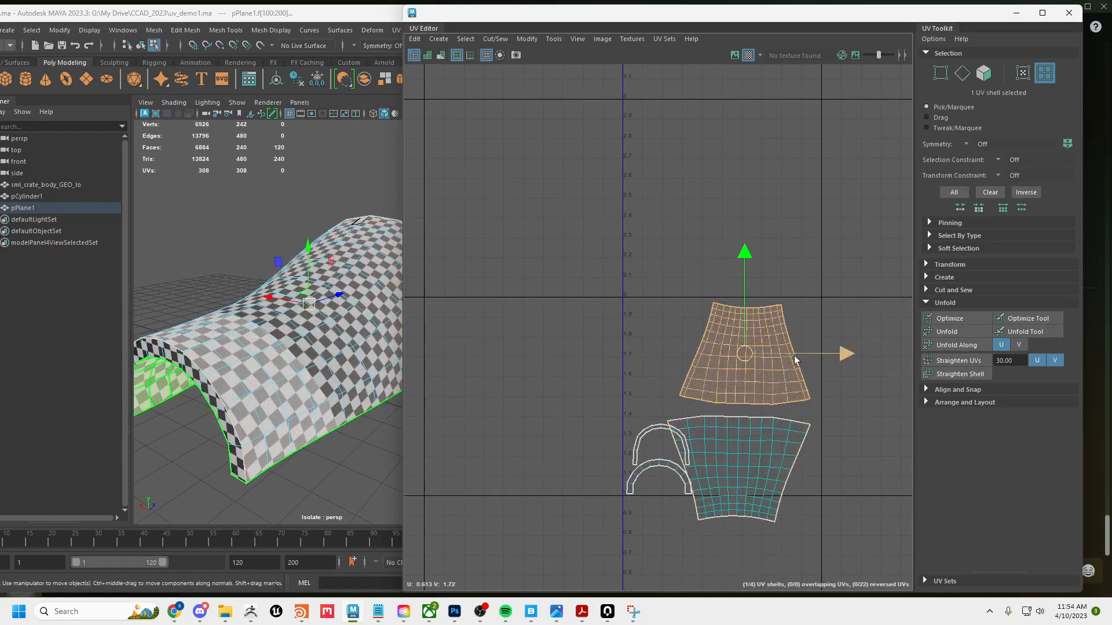
key("r")
mouse_move(748, 357)
left_mouse_down()
mouse_move(766, 359)
mouse_move(749, 363)
left_mouse_up()
left_click(742, 457)
key("w")
left_click_drag(740, 469, 749, 467)
- Scale the inner and outer surface UV shells down together inside the UV tile
left_click(747, 391, "shift")
key("r")
mouse_move(749, 412)
left_mouse_down()
mouse_move(726, 417)
mouse_move(761, 407)
left_mouse_up()
key("w")
- Enlarge the inner and outer surface UV shells together to nearly fill the UV tile's height
right_click_drag(708, 428, 526, 414, "alt")
middle_click_drag(564, 399, 495, 361, "alt")
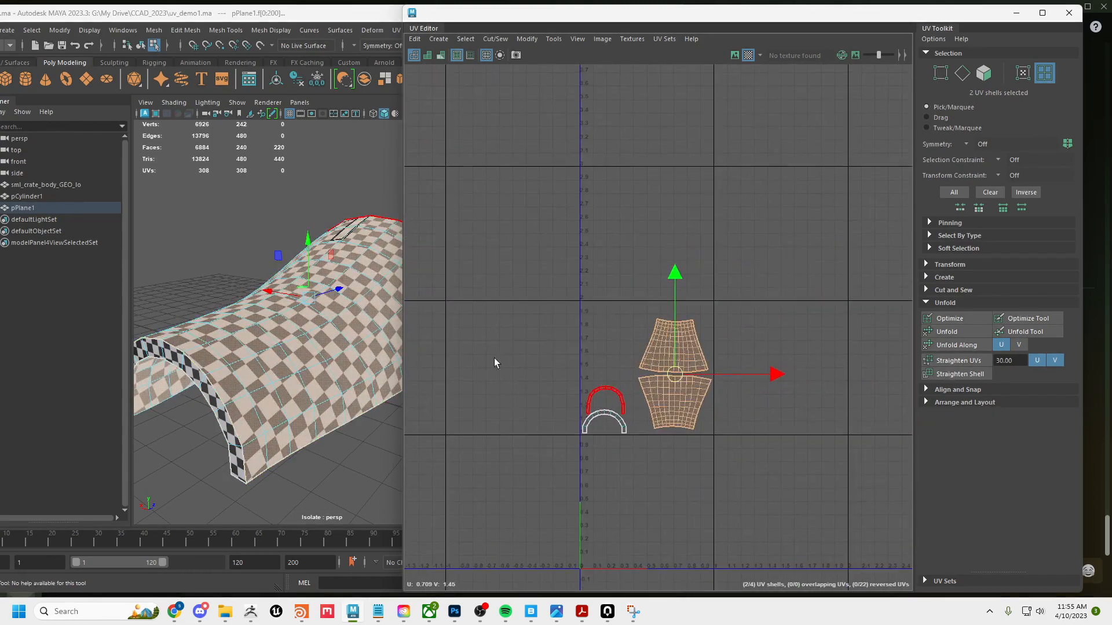
right_click_drag(499, 366, 771, 442, "alt")
middle_click_drag(759, 442, 655, 465, "alt")
right_click_drag(656, 465, 765, 488, "alt")
middle_click_drag(765, 488, 766, 499, "alt")
key("e")
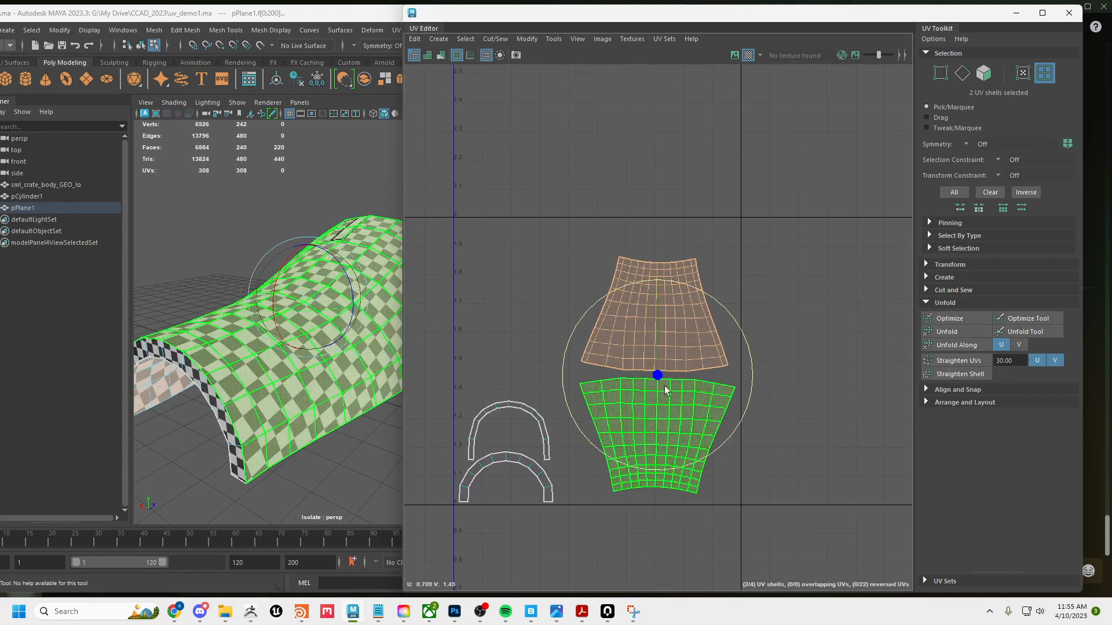
key("r")
mouse_move(662, 380)
left_mouse_down()
mouse_move(677, 385)
mouse_move(649, 370)
left_mouse_up()
key("w")
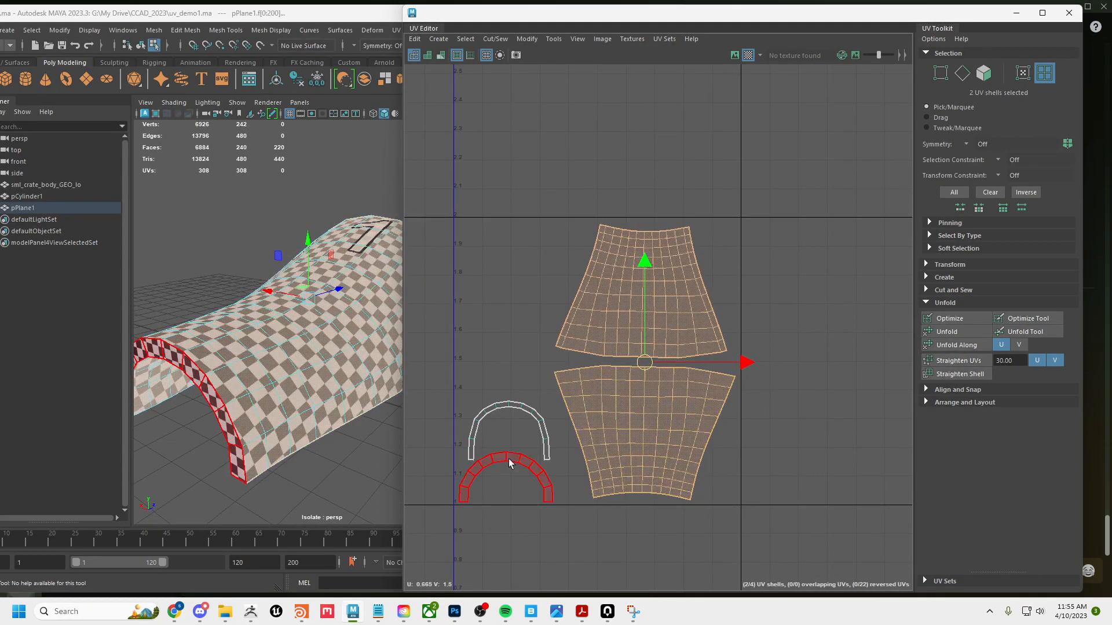
- Scale both arch UV shells down slightly to match the checker size on the end faces
left_click(498, 425)
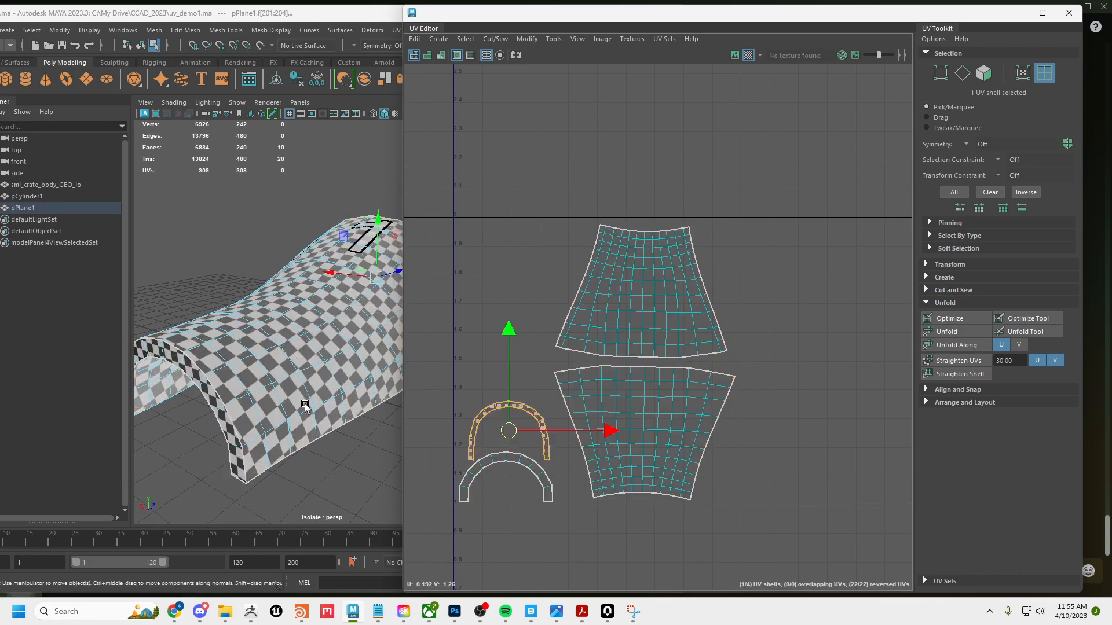
left_click_drag(305, 404, 331, 369, "alt")
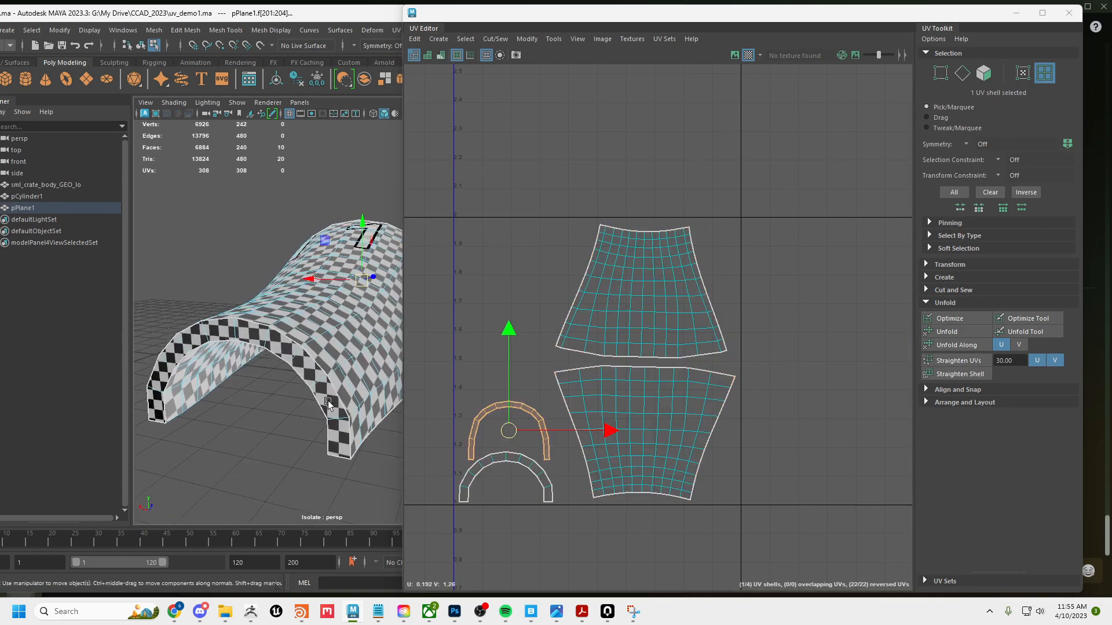
left_click(502, 460, "shift")
key("r")
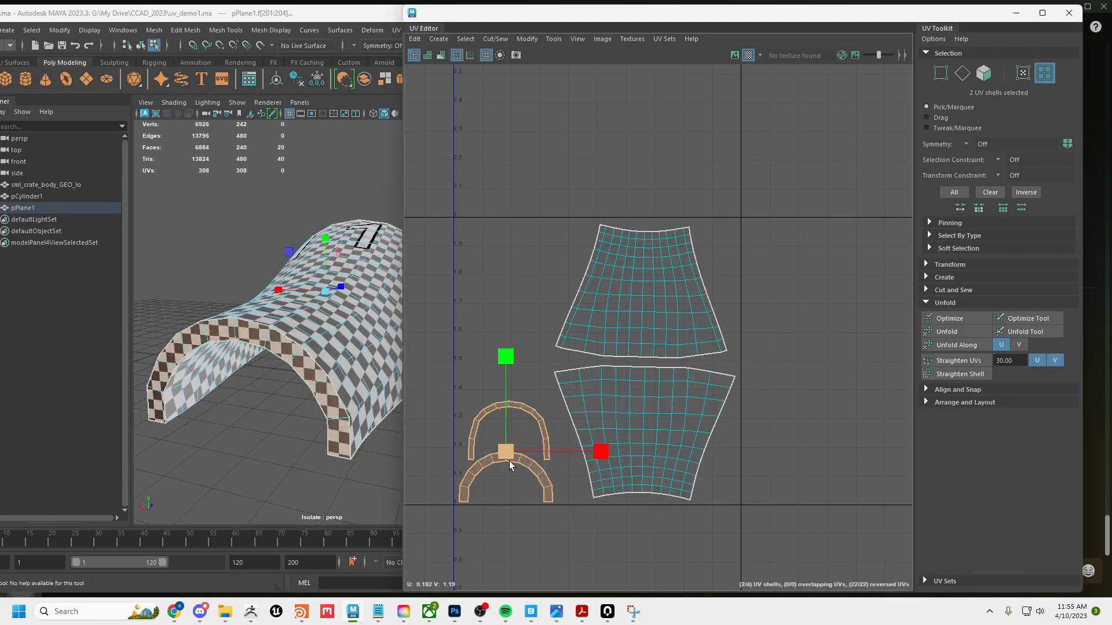
mouse_move(509, 461)
left_mouse_down()
mouse_move(530, 468)
mouse_move(489, 461)
left_mouse_up()
key("w")
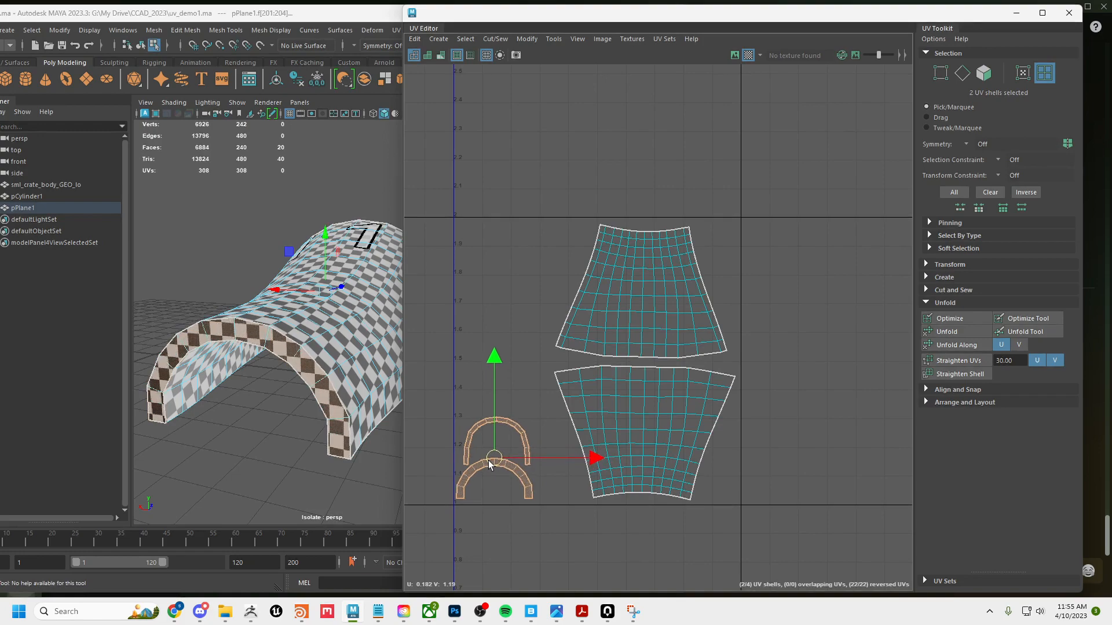
- Shift the inner and outer surface UV shells closer to the arch shells and clear the selection
left_click_drag(350, 346, 319, 368, "alt")
left_click(667, 311)
left_click(658, 395, "shift")
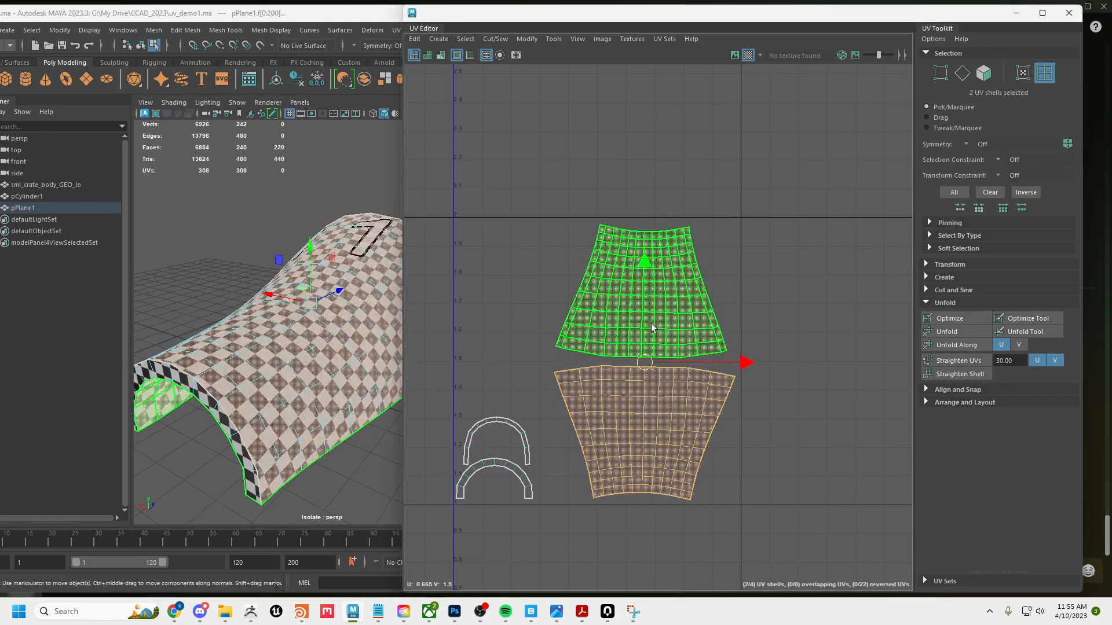
left_click_drag(644, 363, 603, 366)
left_click(767, 402)
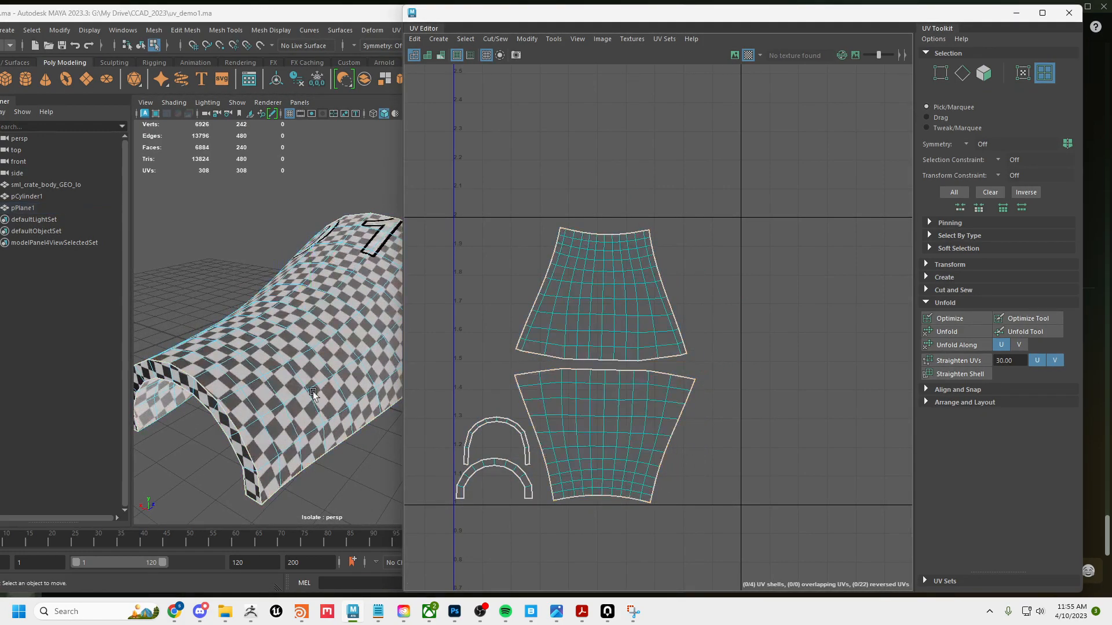
- Return pPlane1 to object mode and inspect the even checker pattern from several angles
mouse_move(313, 392)
left_mouse_down("alt")
mouse_move(279, 374)
mouse_move(303, 372)
left_mouse_up("alt")
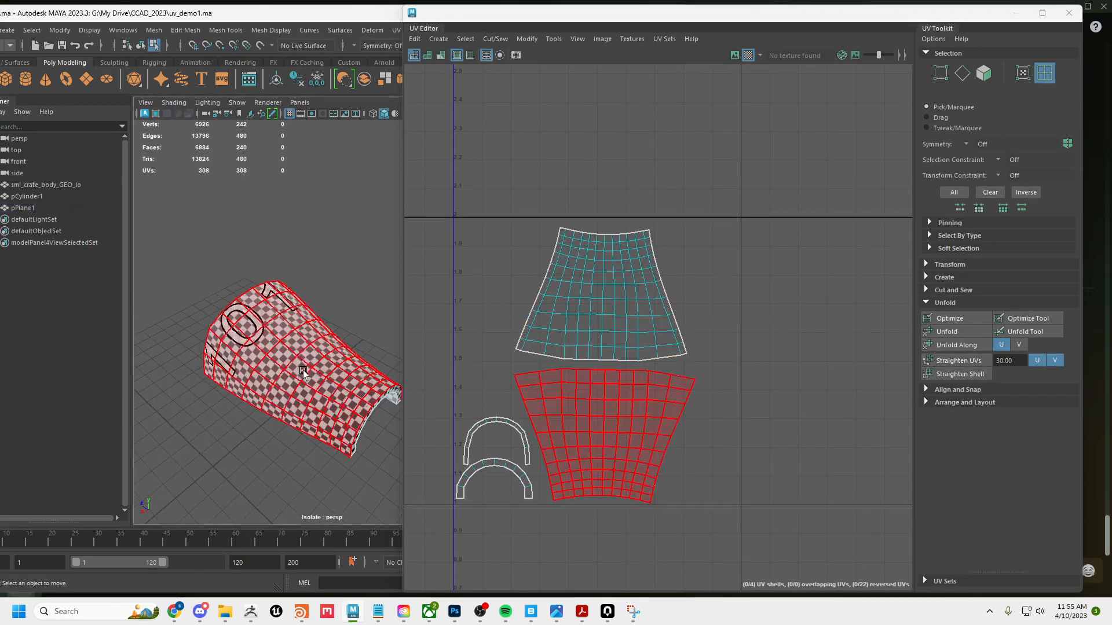
right_click_drag(303, 372, 342, 258)
left_click_drag(331, 383, 239, 383, "alt")
right_click_drag(238, 382, 315, 385, "alt")
left_click_drag(326, 384, 355, 396, "alt")
left_click_drag(272, 335, 313, 354, "alt")
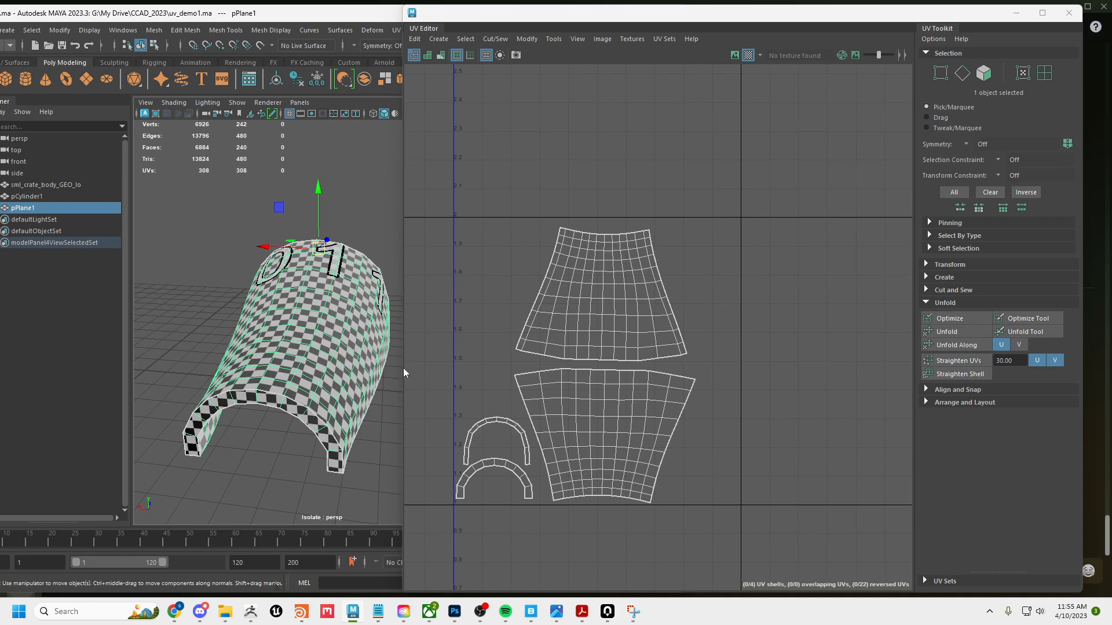
- Narrow the UV Editor window, deselect pPlane1 and turn off isolation to show the other models
left_click_drag(403, 368, 615, 383)
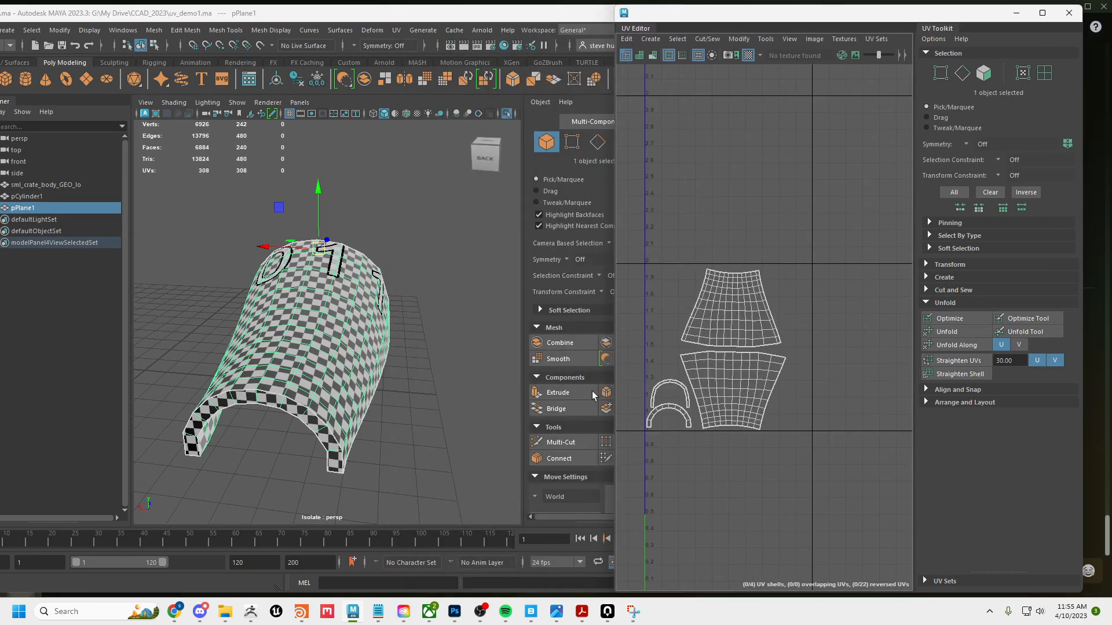
left_click(428, 405)
key("ctrl+1")
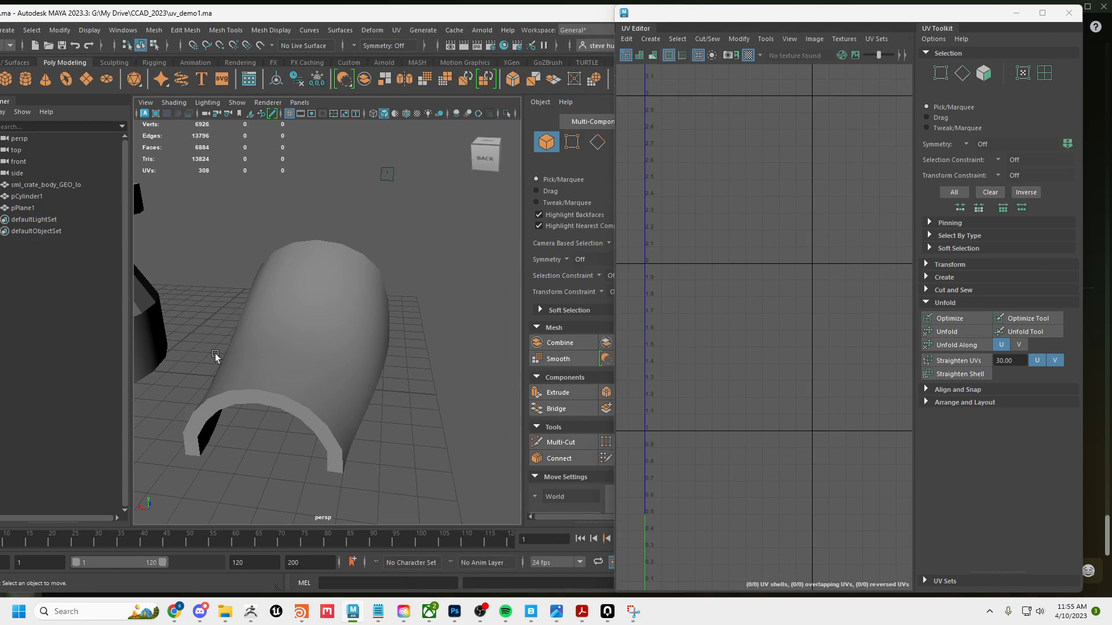
- Select pCylinder1 and bring it into full view from slightly above
middle_click_drag(215, 355, 358, 388, "alt")
left_click(295, 400)
left_click_drag(293, 400, 359, 396, "alt")
middle_click_drag(359, 396, 433, 399, "alt")
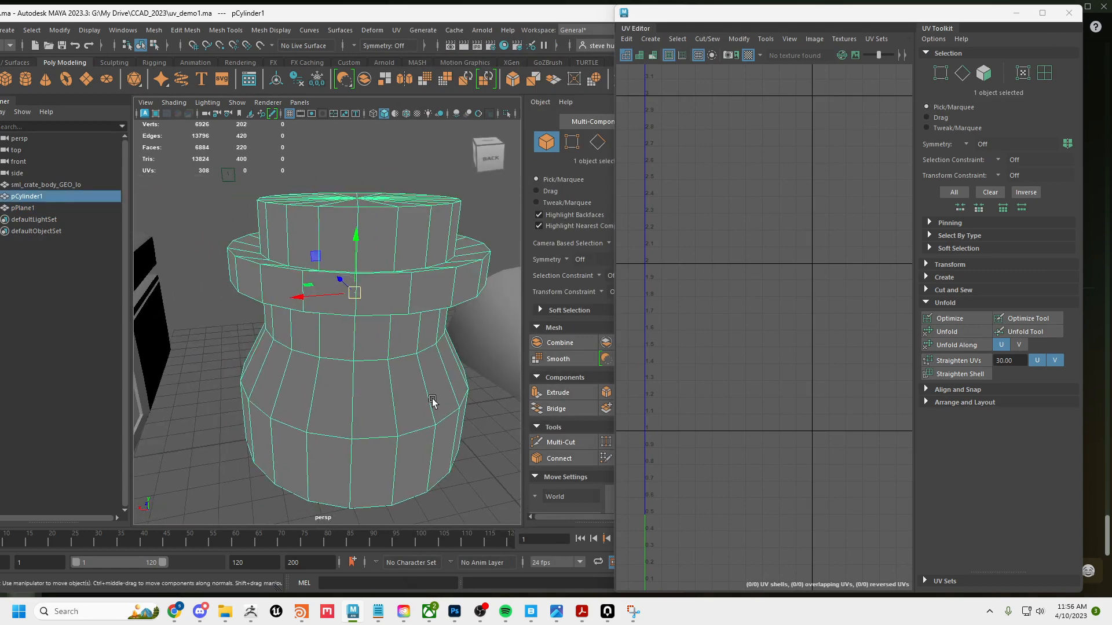
left_click_drag(432, 400, 427, 332, "alt")
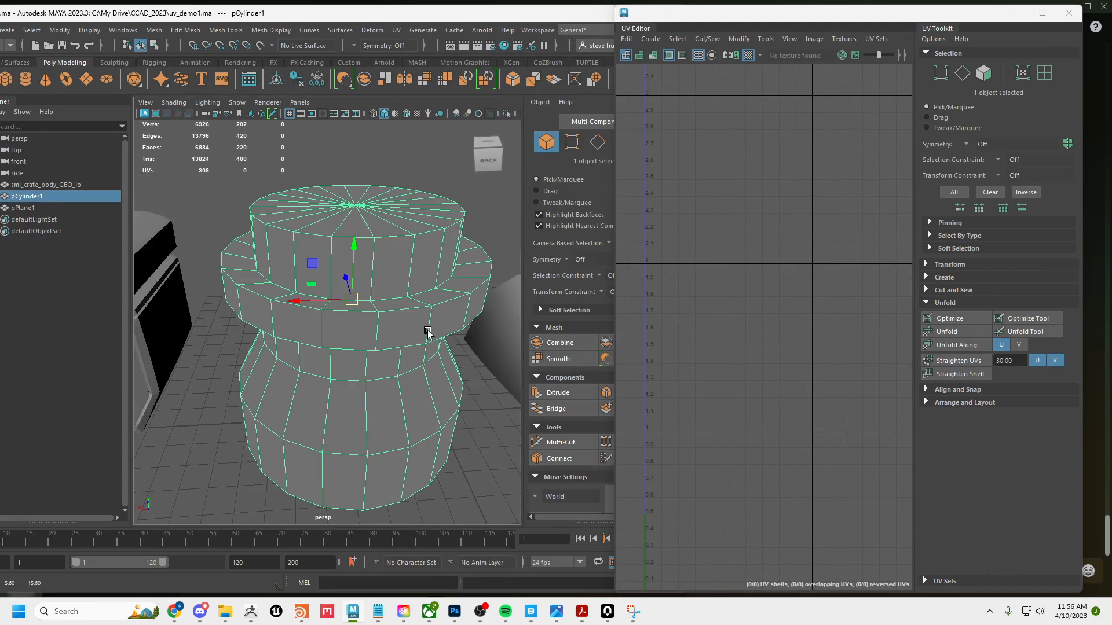
- Select the vertical face rings around pCylinder1's top section, wide flange and neck
right_click_drag(431, 265, 433, 282)
left_click(394, 268)
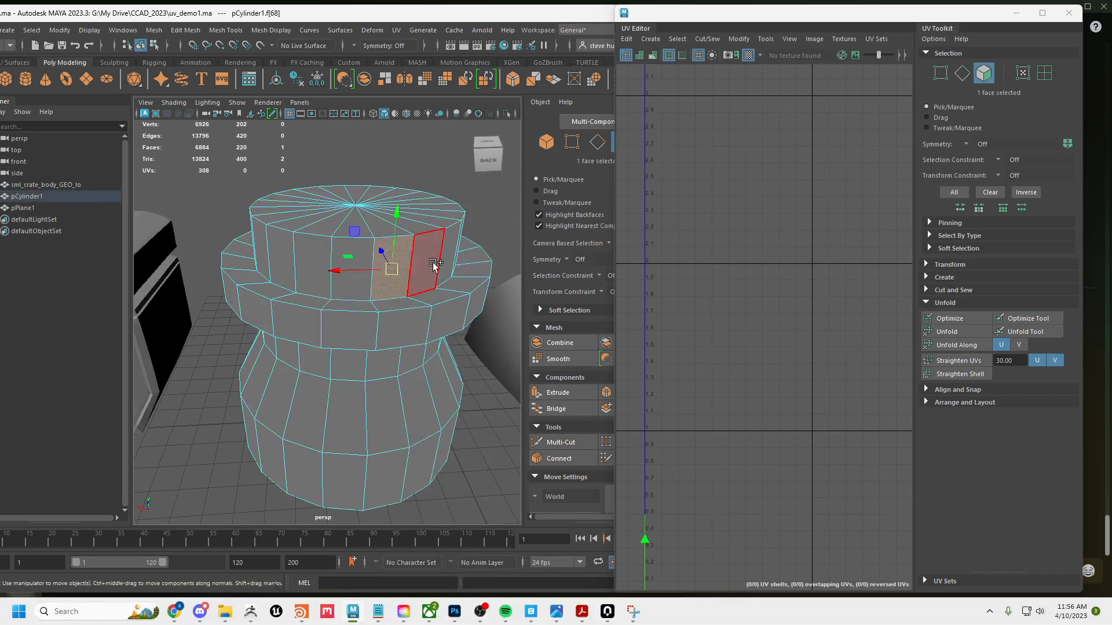
double_click(434, 264)
left_click_drag(387, 385, 375, 326, "alt")
left_click(370, 300, "shift")
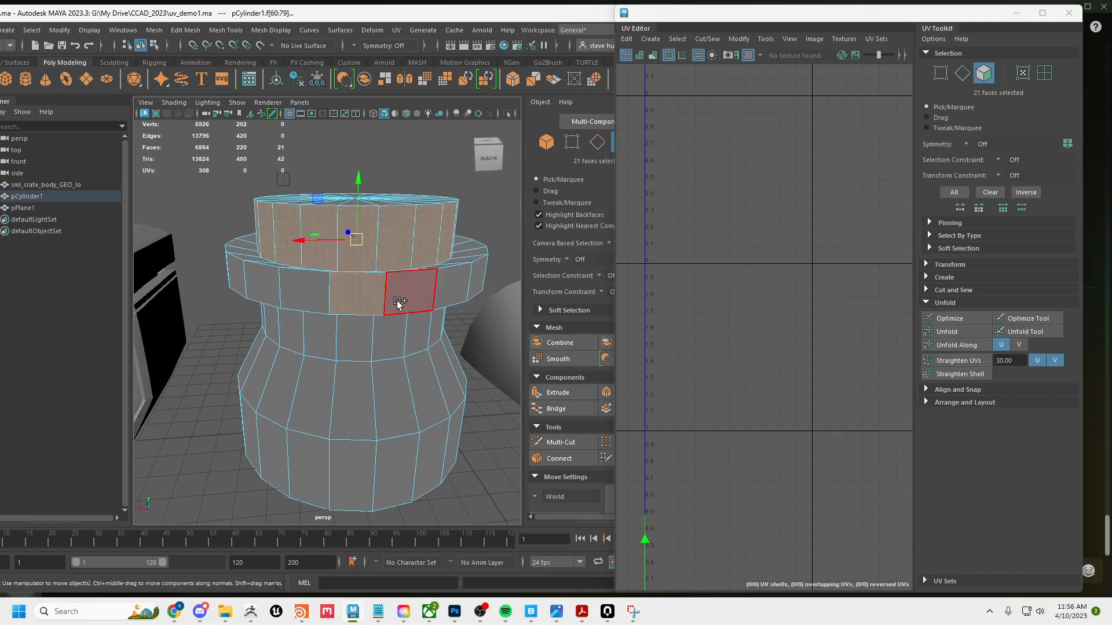
double_click(398, 303, "shift")
left_click_drag(388, 399, 377, 349, "alt")
left_click(342, 293, "shift")
double_click(385, 300, "shift")
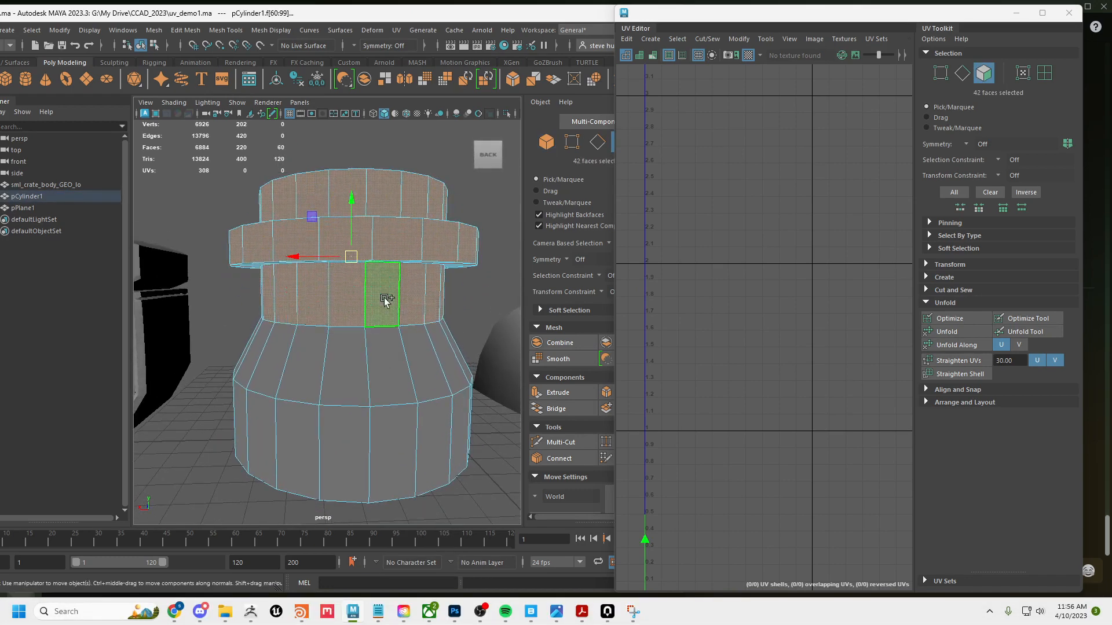
- Add the sloped shoulder ring and the lower body ring of the cylinder to the face selection
left_click_drag(396, 391, 351, 384, "alt")
double_click(351, 386, "shift")
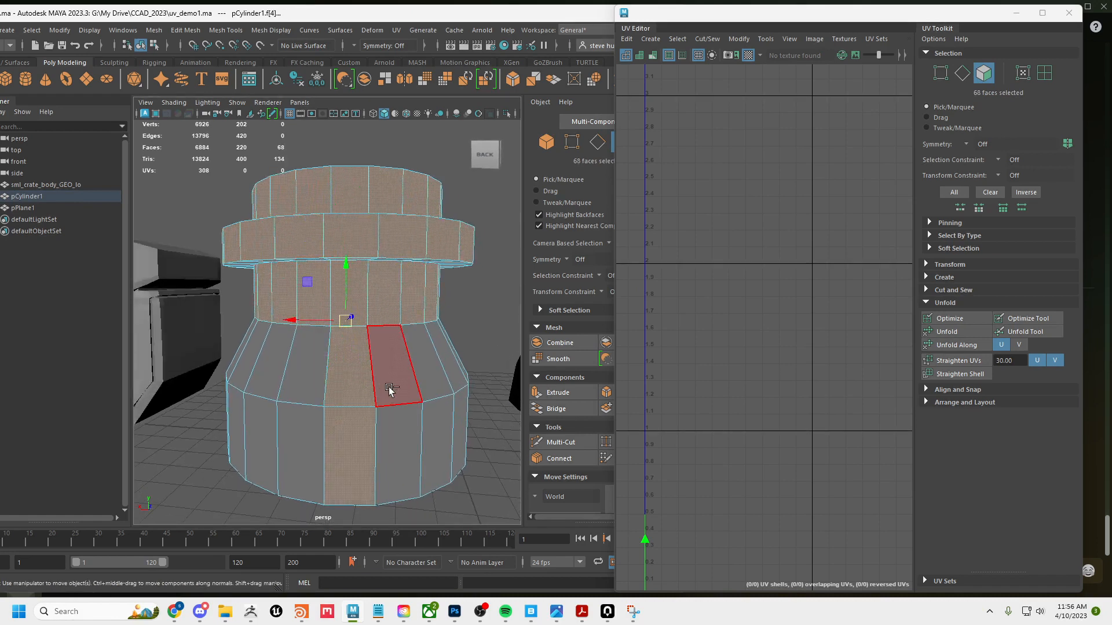
key("ctrl+z")
double_click(424, 375, "shift")
scroll(405, 408, "down", 4)
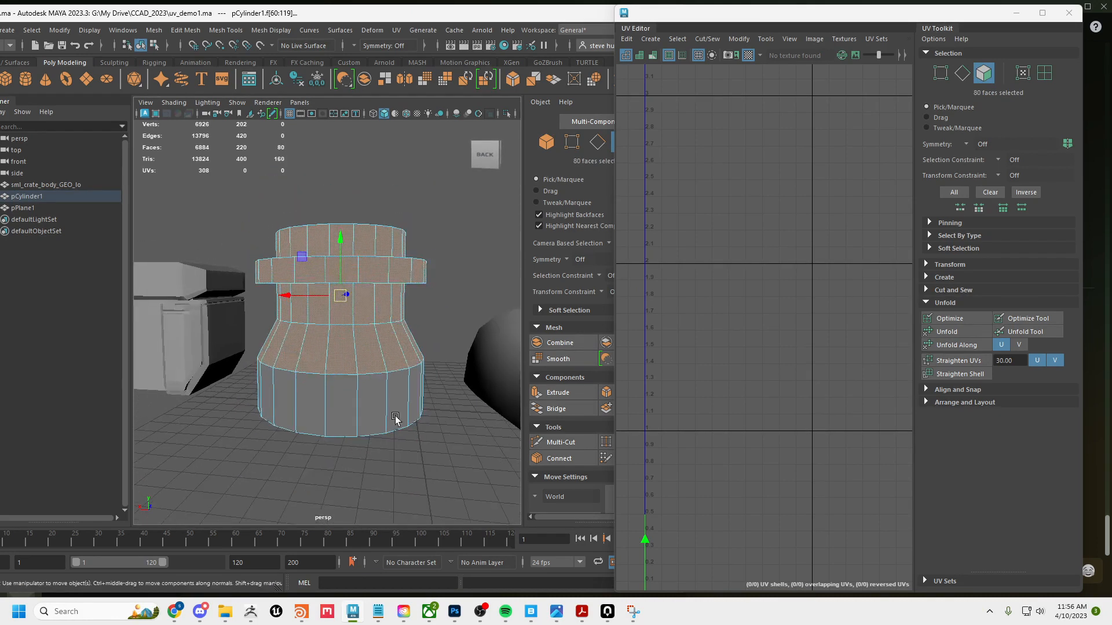
left_click_drag(394, 419, 387, 406, "alt")
left_click(377, 401, "shift")
left_click_drag(276, 434, 325, 396, "alt")
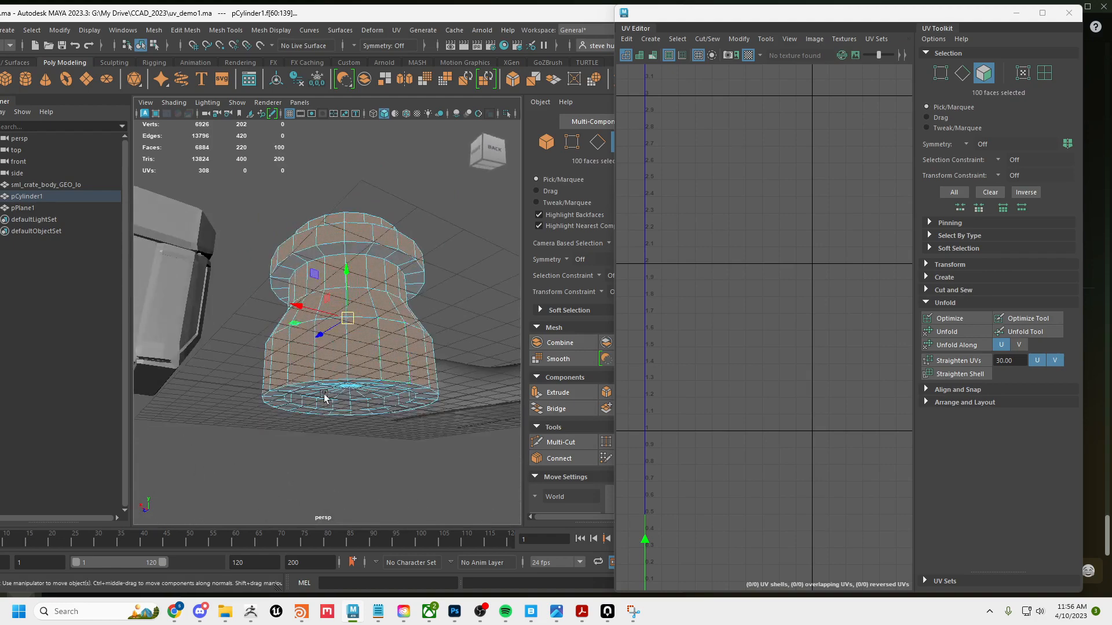
- Apply a cylindrical UV projection to the selected side faces and move their UV shells above the first UV tile
left_click_drag(354, 247, 387, 285, "alt")
left_click_drag(344, 322, 402, 249, "alt")
left_click(397, 31)
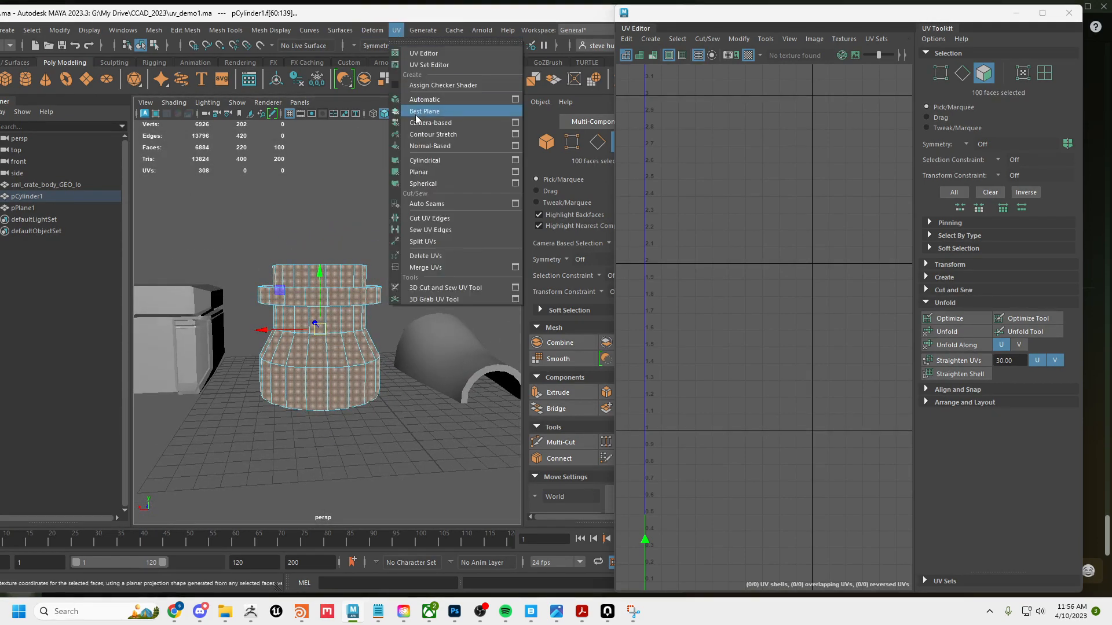
left_click(416, 163)
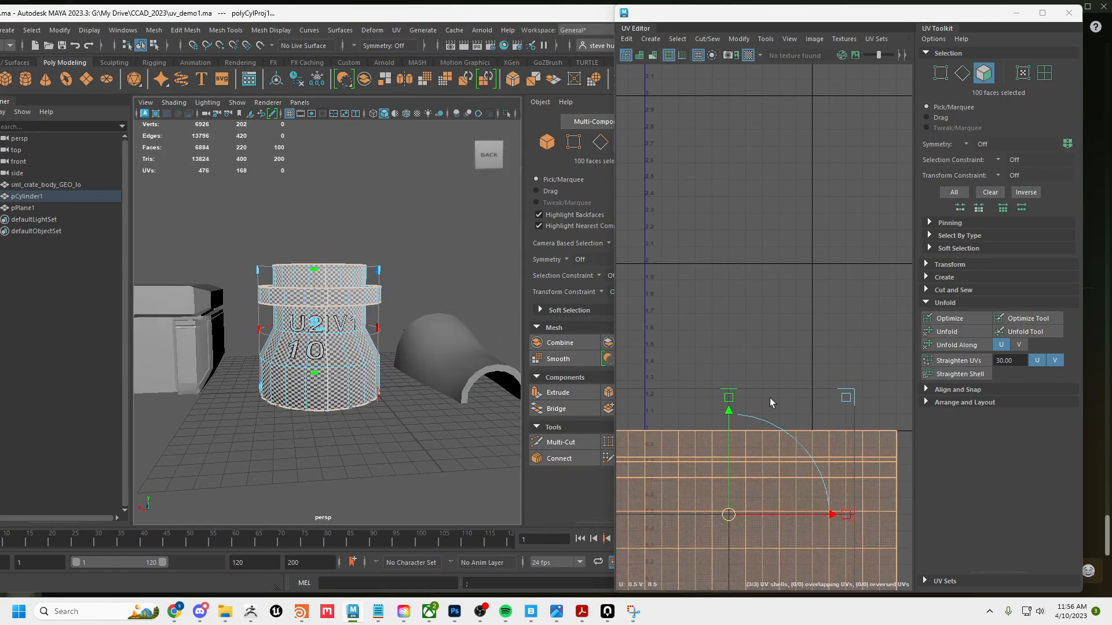
scroll(655, 322, "down", 3)
scroll(748, 382, "up", 3)
left_click_drag(776, 384, 769, 207)
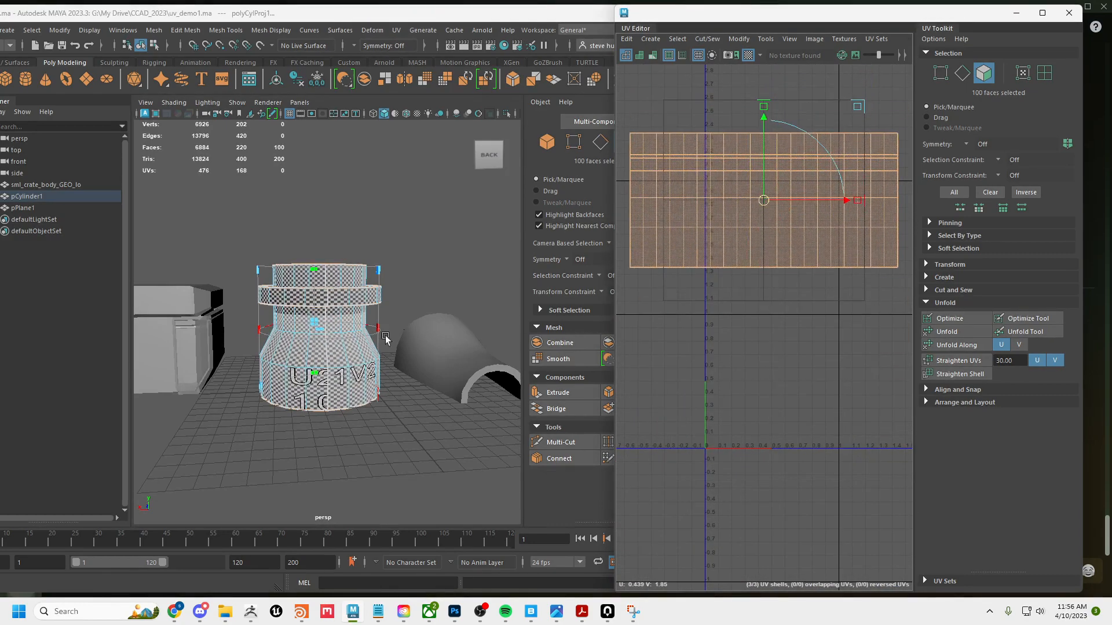
- Narrow the UV Editor, set the selection constraint to Angle at 45, and clear the face selection
left_click_drag(343, 331, 370, 367, "alt")
right_click_drag(370, 368, 440, 385, "alt")
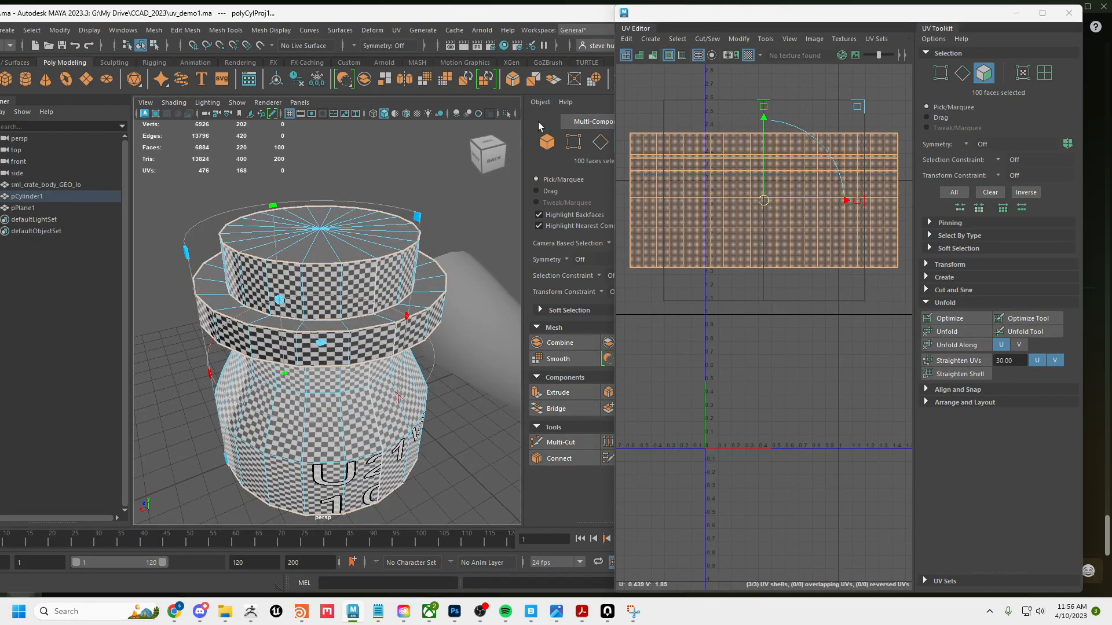
left_click_drag(612, 71, 684, 91)
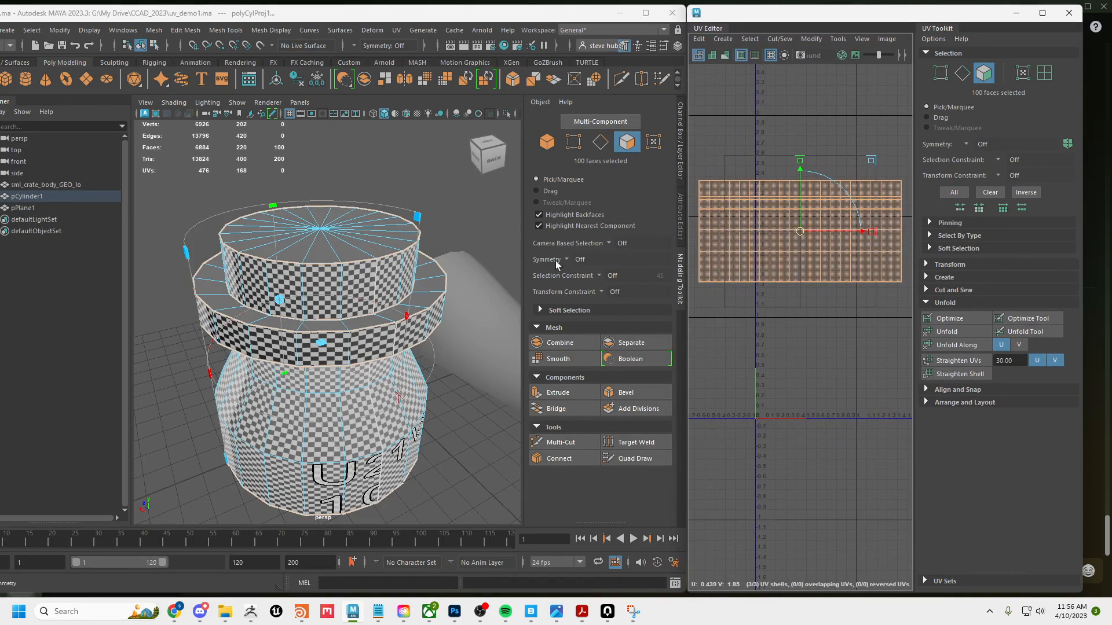
left_click(597, 275)
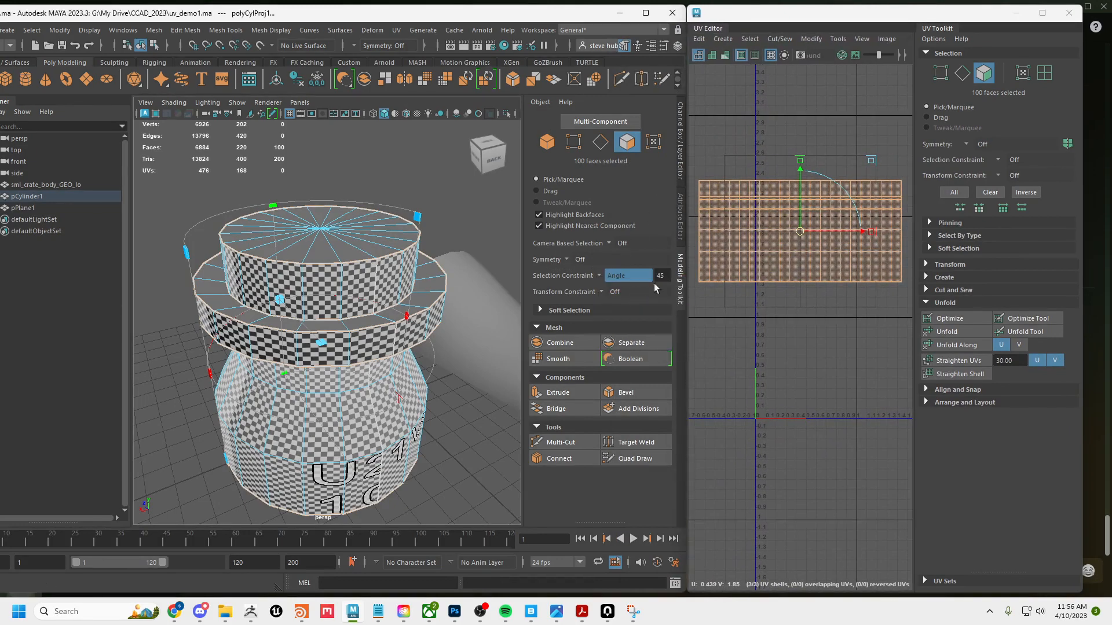
left_click(465, 235)
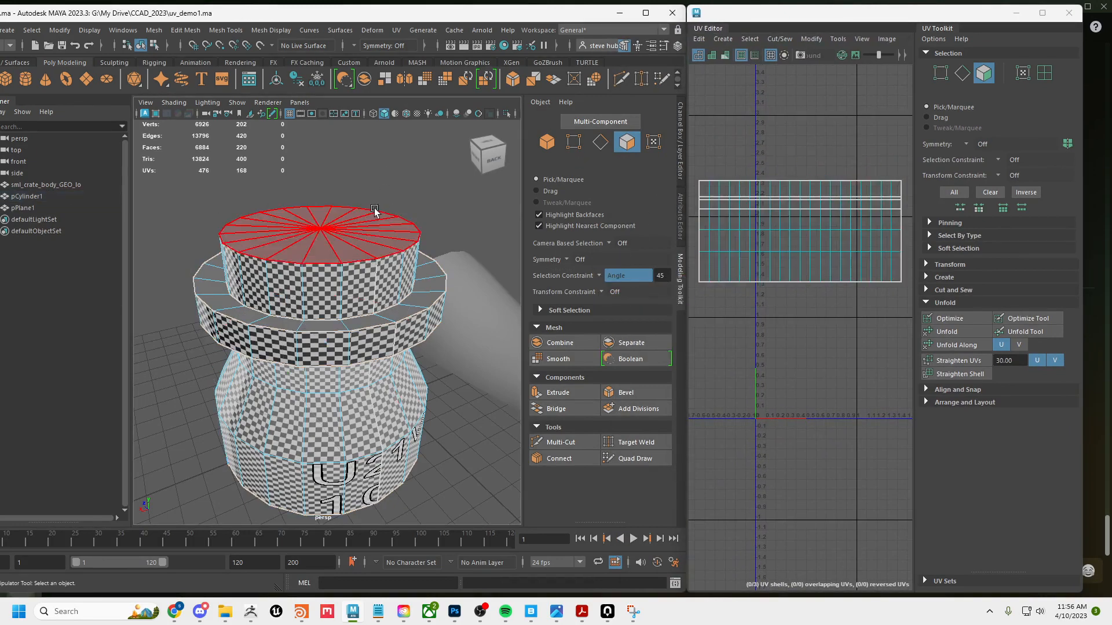
- Select all the cylinder's flat cap and ledge faces, and project their UVs with a camera-based projection from directly above
left_click(339, 241)
left_click(415, 307, "shift")
left_click_drag(414, 306, 425, 378, "alt")
left_click(410, 213, "shift")
left_click(380, 304, "shift")
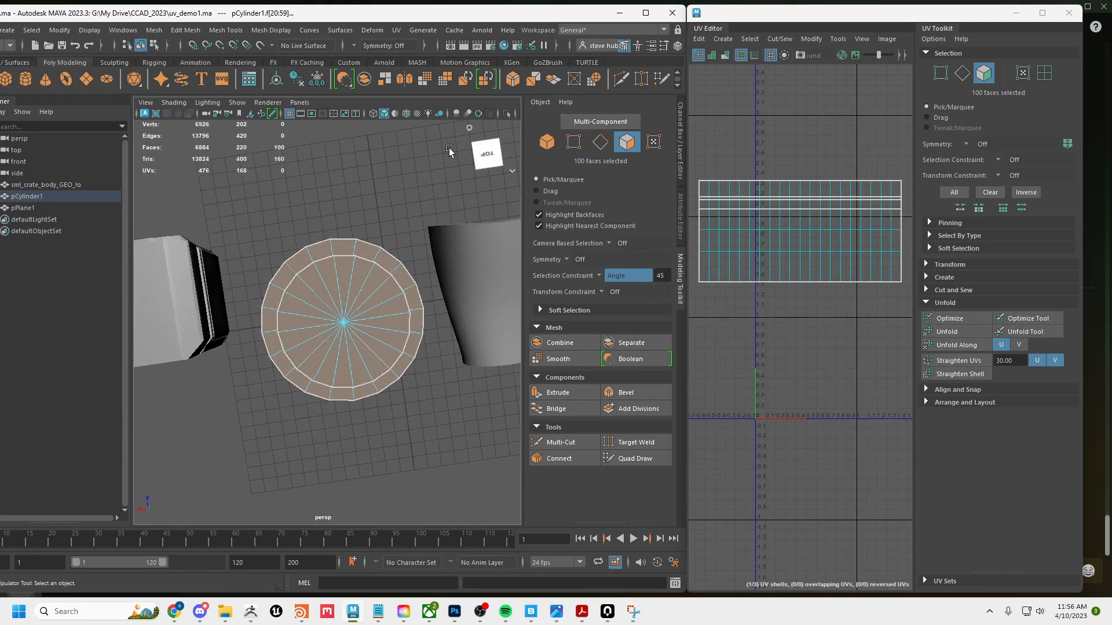
left_click(399, 30)
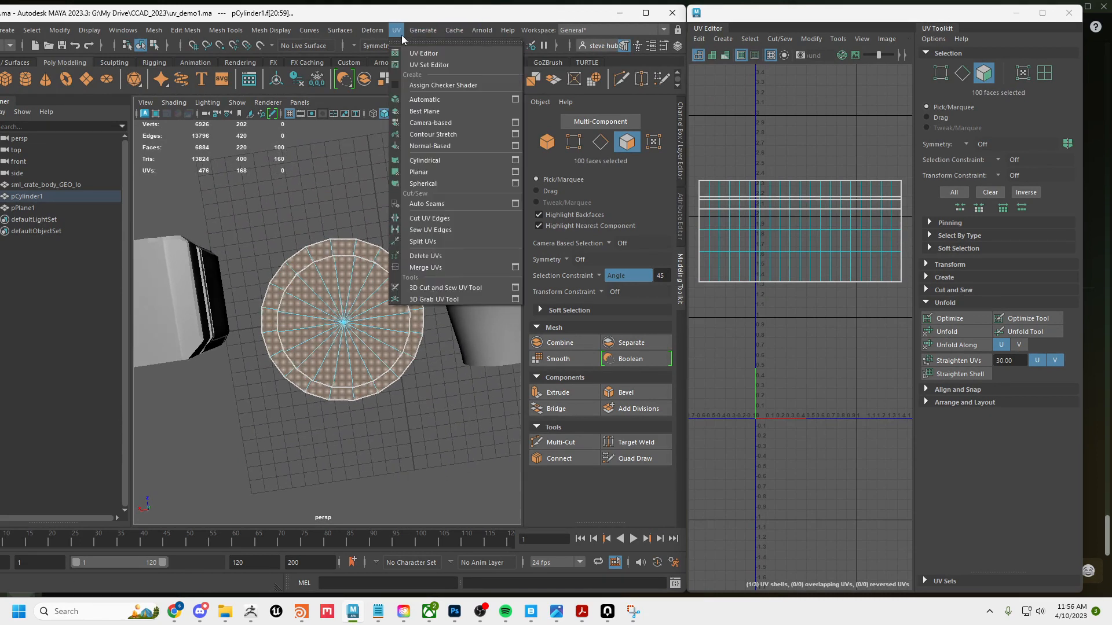
left_click(417, 125)
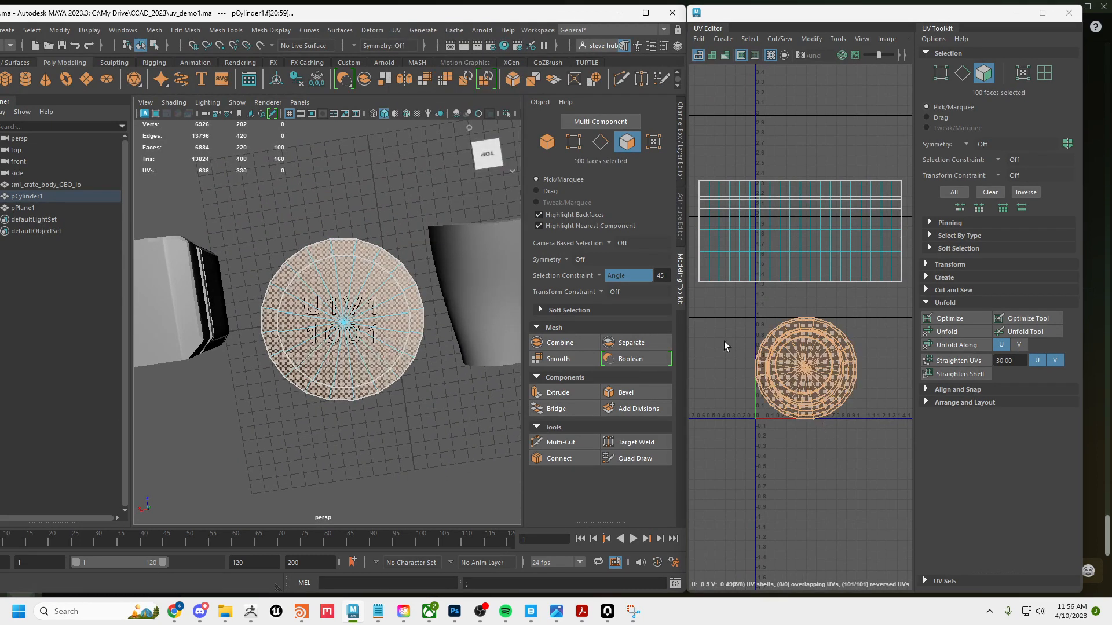
- Widen the UV Editor, select all of the cylinder's UV shells and lay them out in the first UV tile
left_click_drag(685, 341, 421, 346)
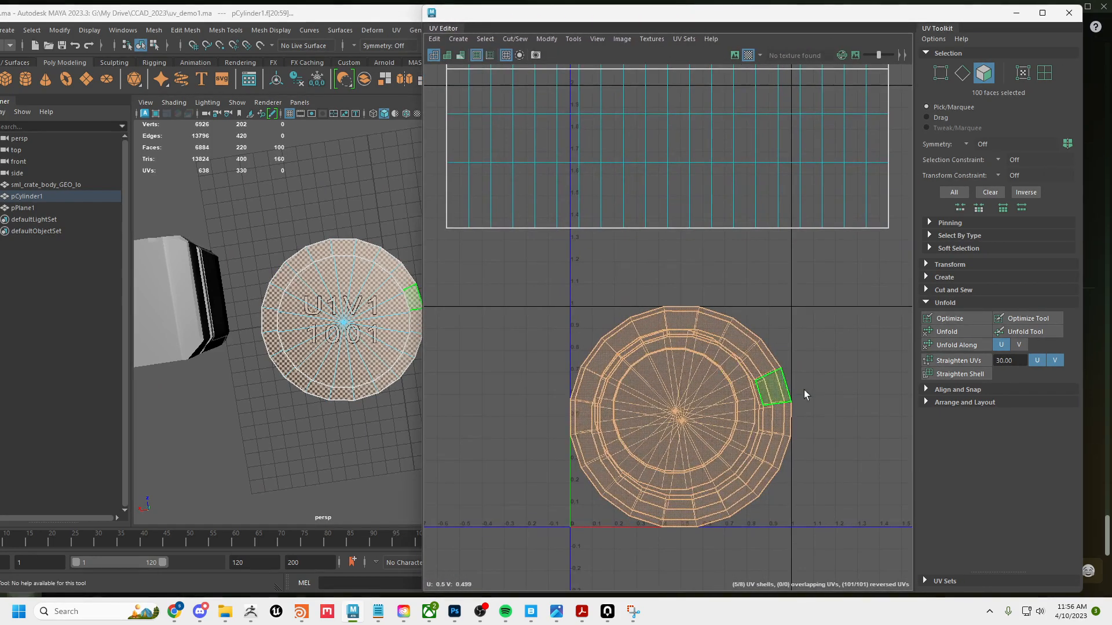
middle_click_drag(803, 391, 824, 358, "alt")
right_click_drag(824, 357, 549, 305, "alt")
middle_click_drag(549, 305, 550, 356, "alt")
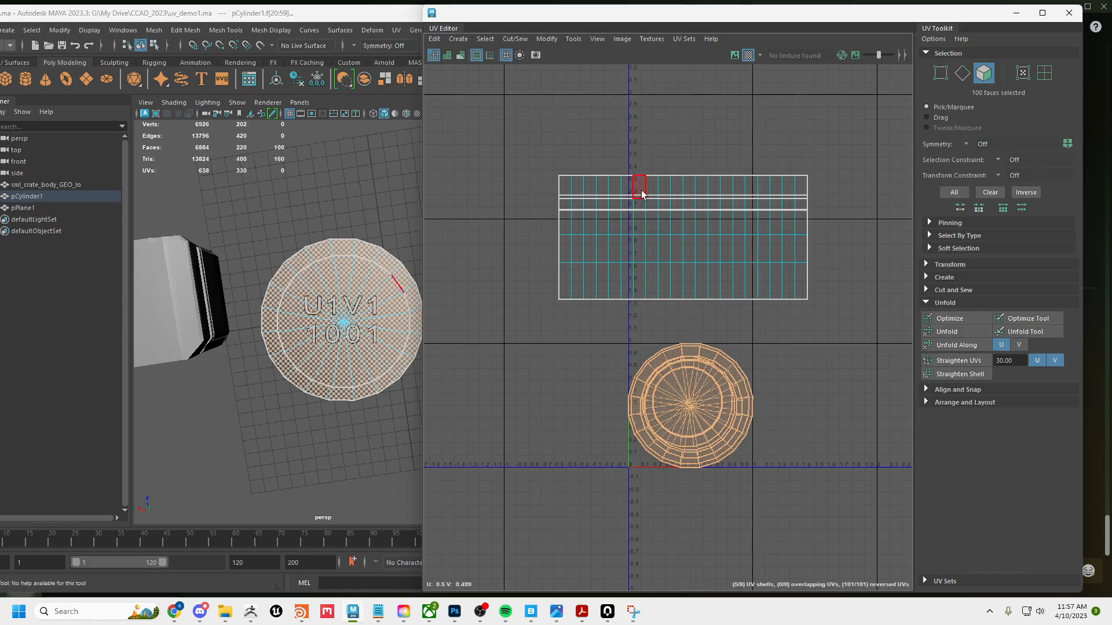
right_click_drag(707, 226, 648, 209)
left_click_drag(867, 484, 867, 484)
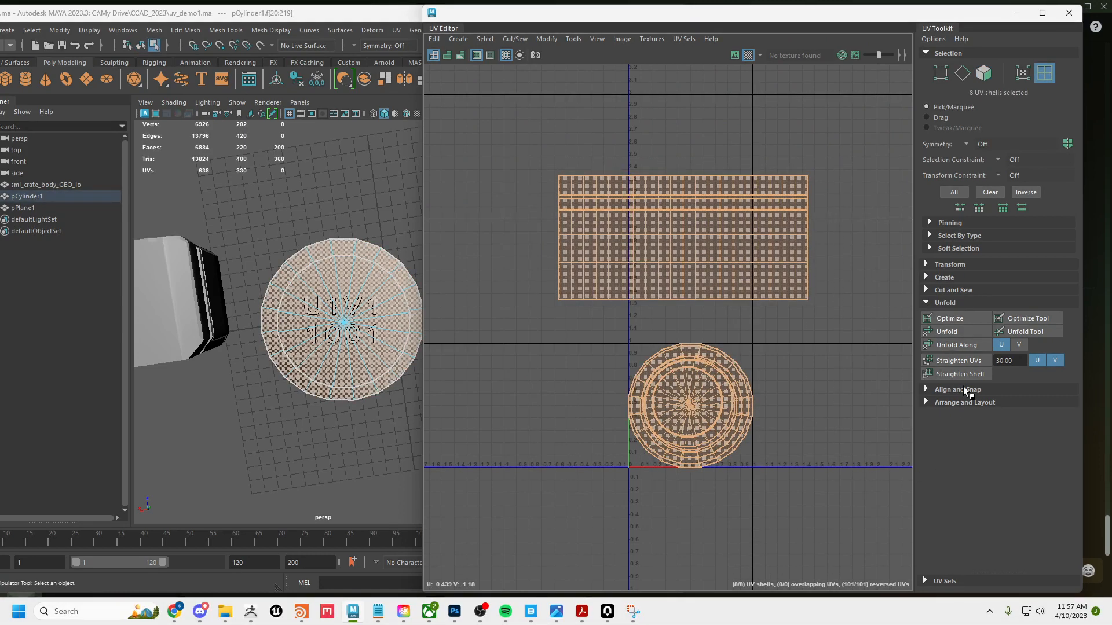
left_click(966, 402)
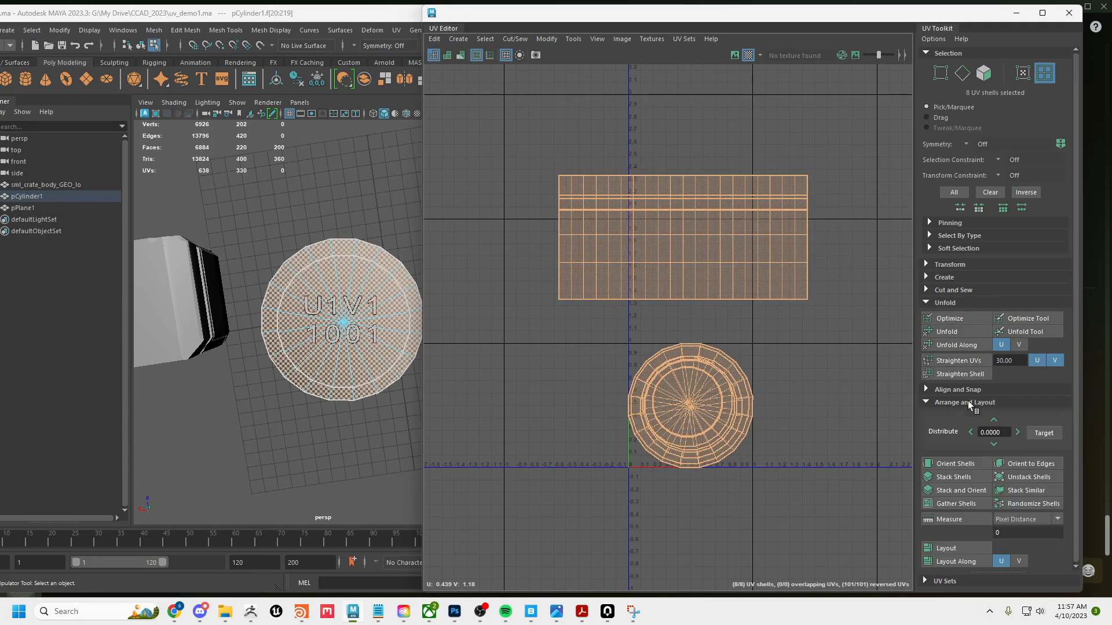
left_click(973, 548)
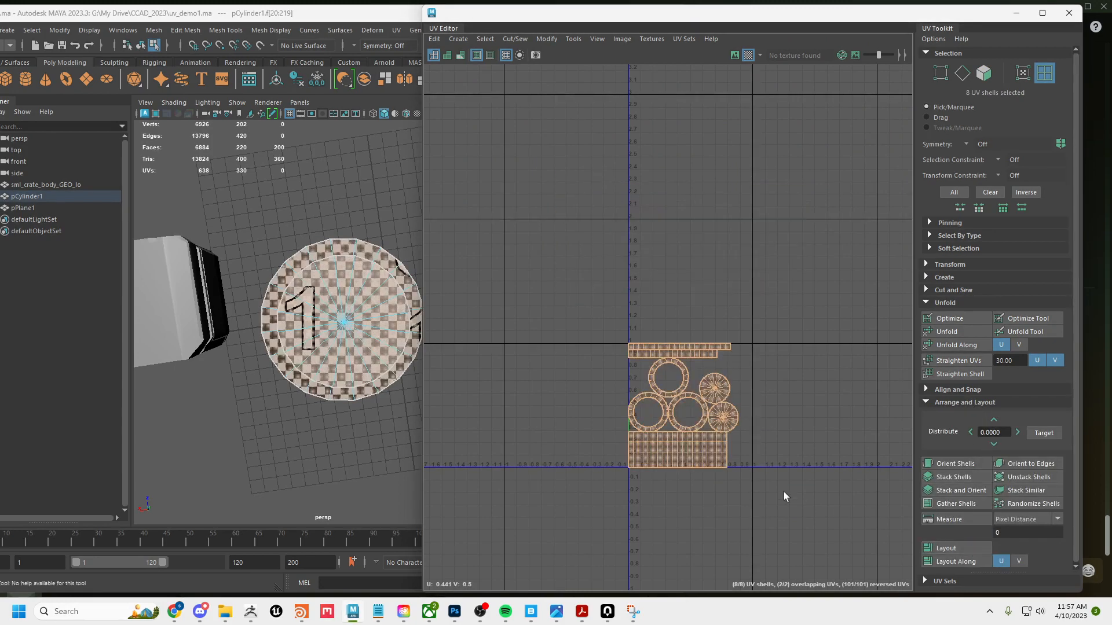
scroll(784, 491, "up", 3)
scroll(666, 461, "up", 3)
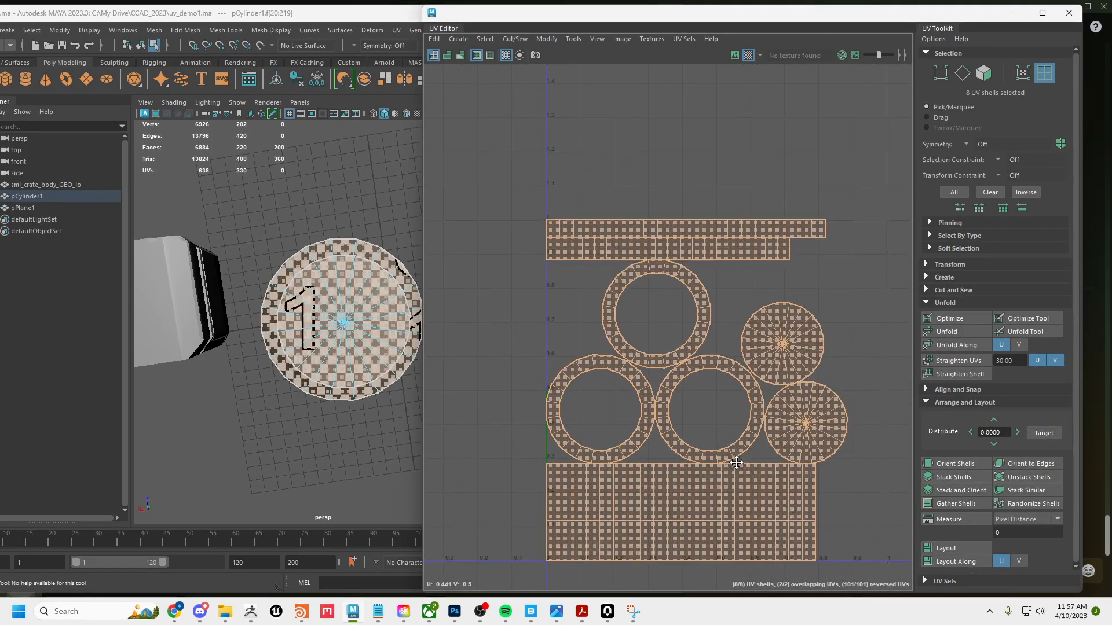
- Return pCylinder1 to object mode and inspect the checker pattern on its caps and sides
left_click_drag(404, 330, 319, 326, "alt")
middle_click_drag(319, 326, 315, 325, "alt")
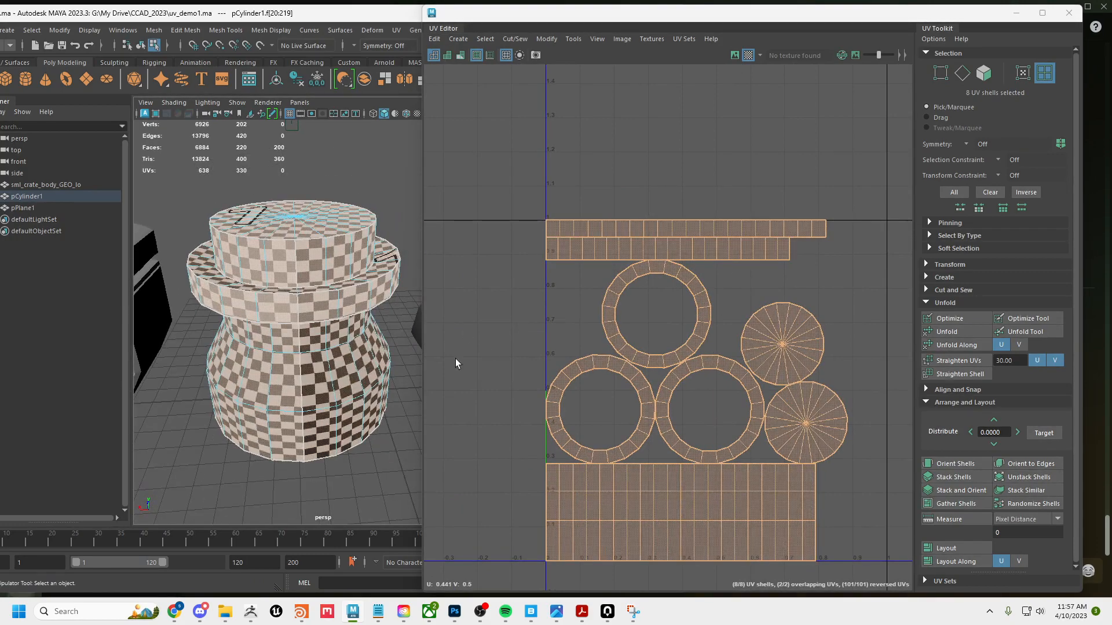
right_click_drag(347, 267, 329, 208)
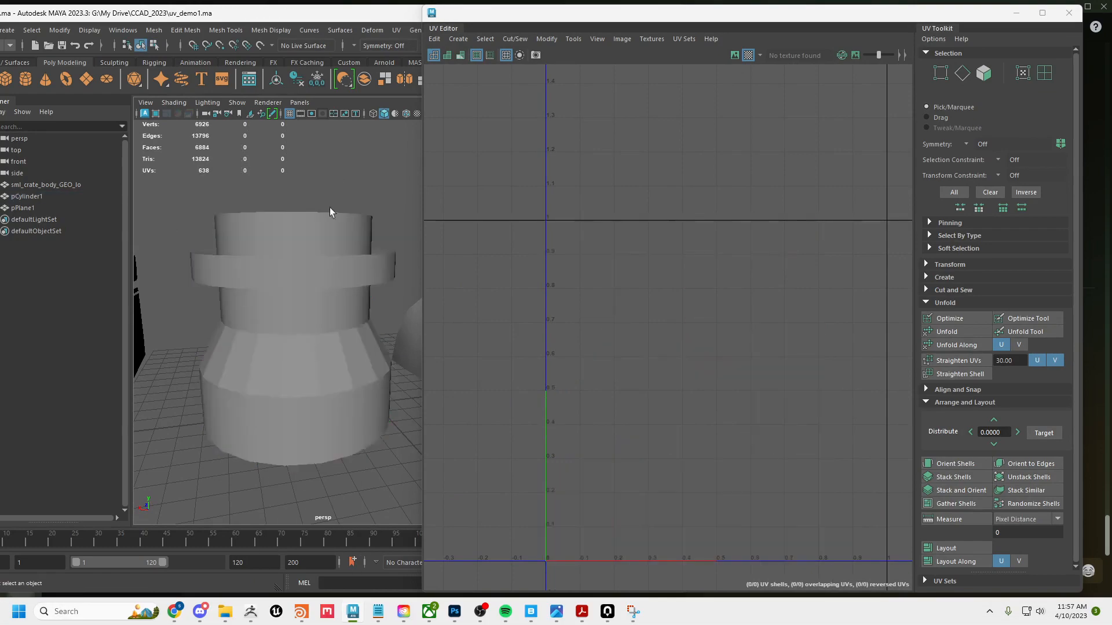
left_click(291, 286)
left_click_drag(314, 339, 322, 289, "alt")
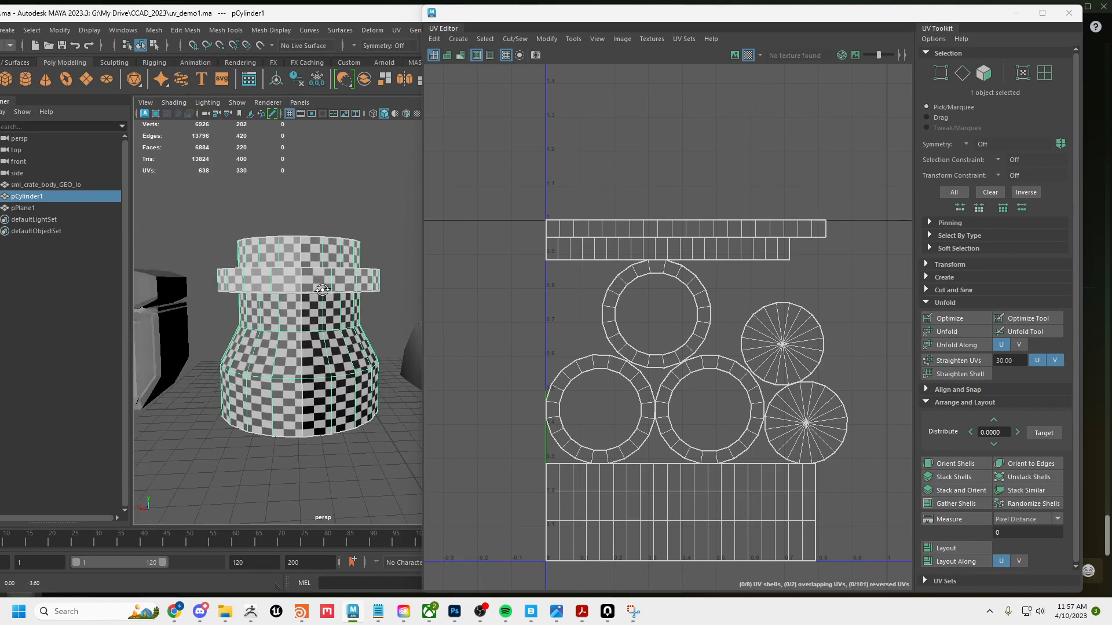
- Try a cylindrical UV projection on the whole of pCylinder1, examine the checker on its flat faces, and undo the projection
left_click(284, 263)
left_click(397, 30)
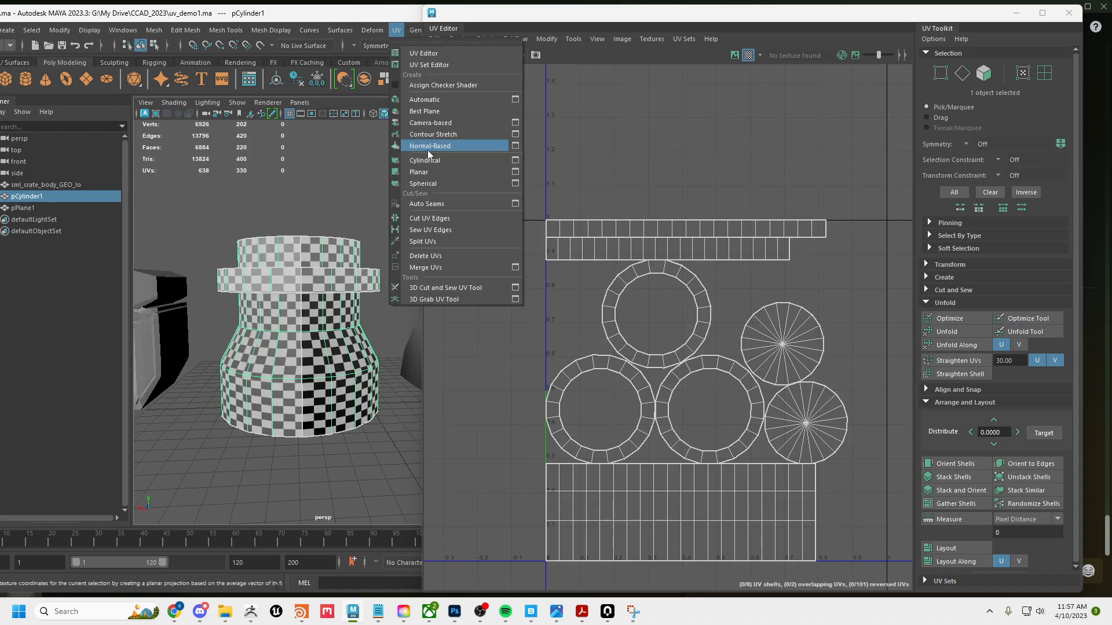
left_click(447, 159)
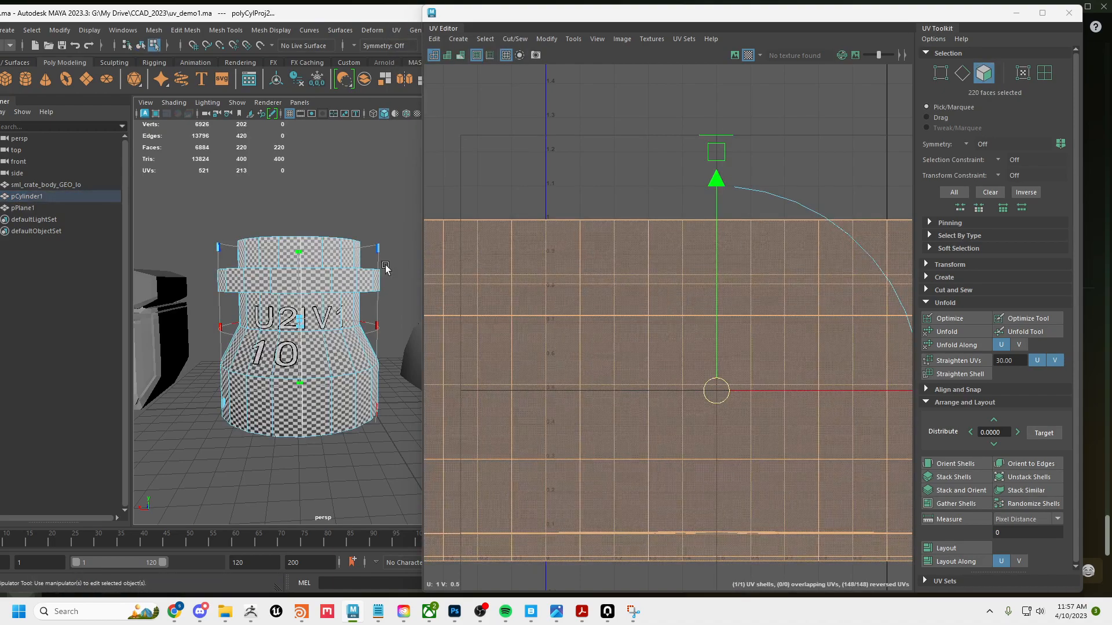
scroll(386, 268, "up", 10)
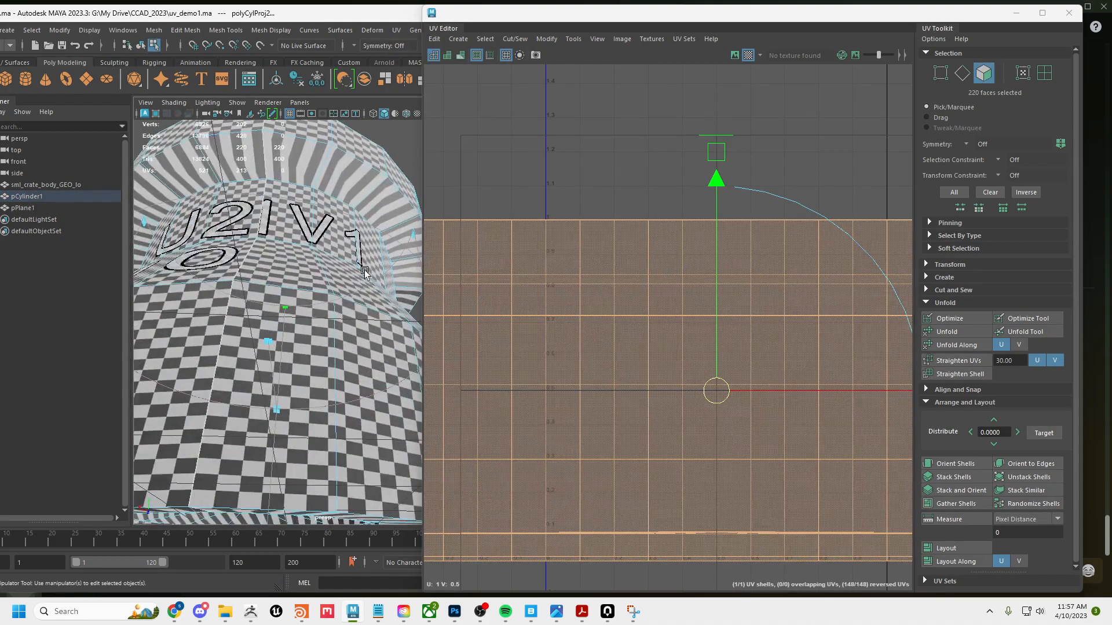
scroll(364, 272, "down", 6)
left_click_drag(365, 272, 360, 217, "alt")
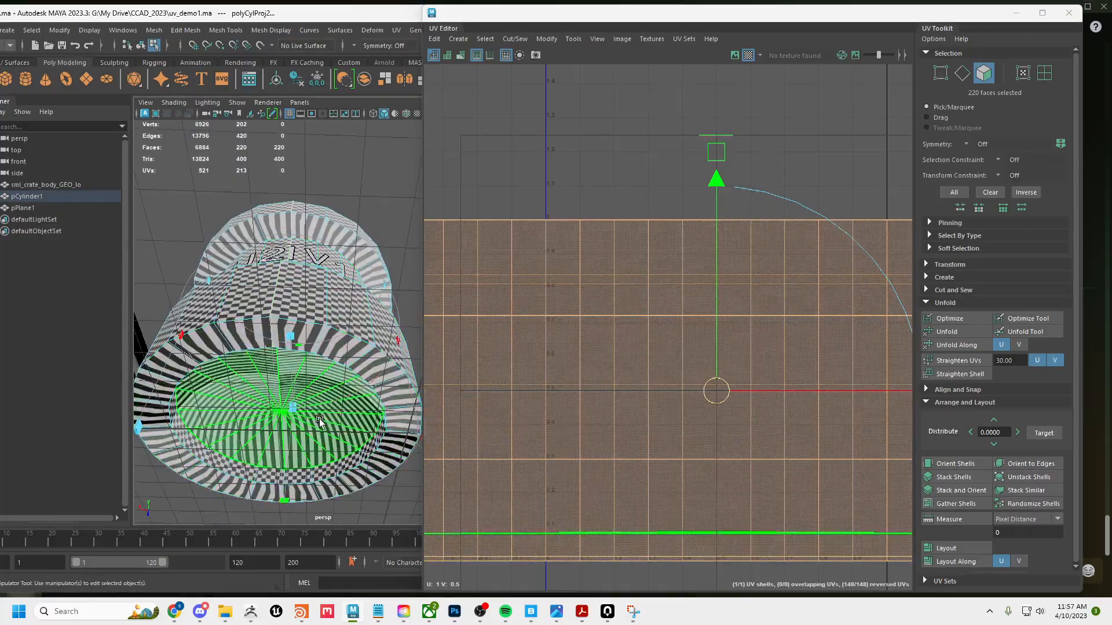
left_click_drag(322, 295, 336, 330, "alt")
scroll(336, 365, "down", 4)
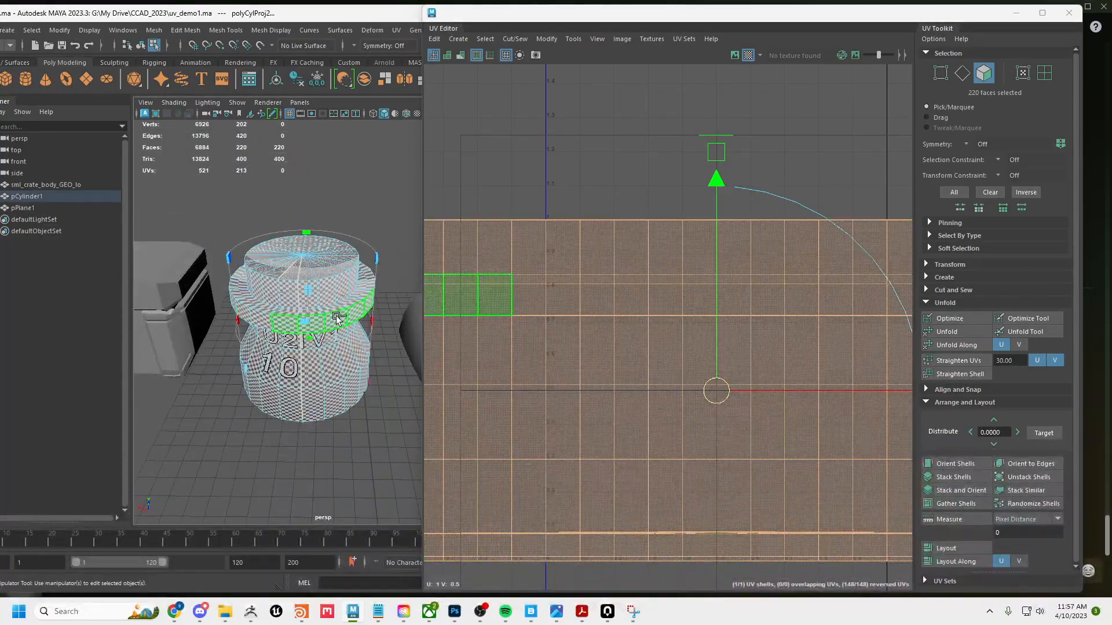
key("F8")
left_click_drag(307, 238, 295, 325, "alt")
- Select sml_crate_body_GEO_lo, isolate it and frame it in the view
left_click(206, 322)
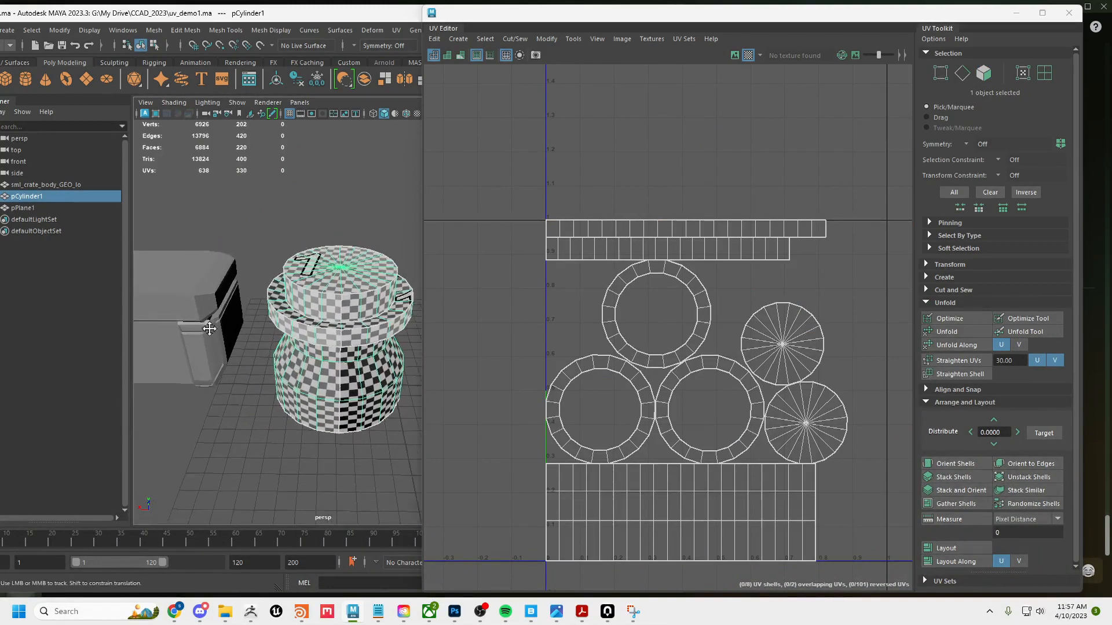
key("f")
left_click_drag(265, 341, 290, 283, "alt")
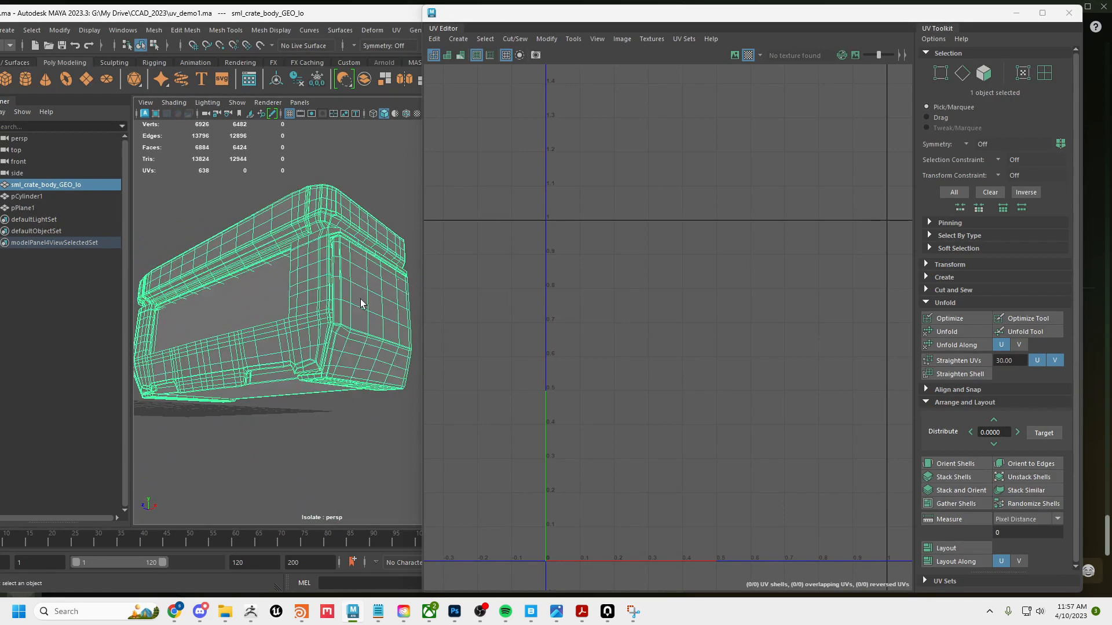
left_click_drag(361, 303, 328, 287, "alt")
- Switch the crate body to face selection and select the end-panel faces at both ends
right_click(338, 226)
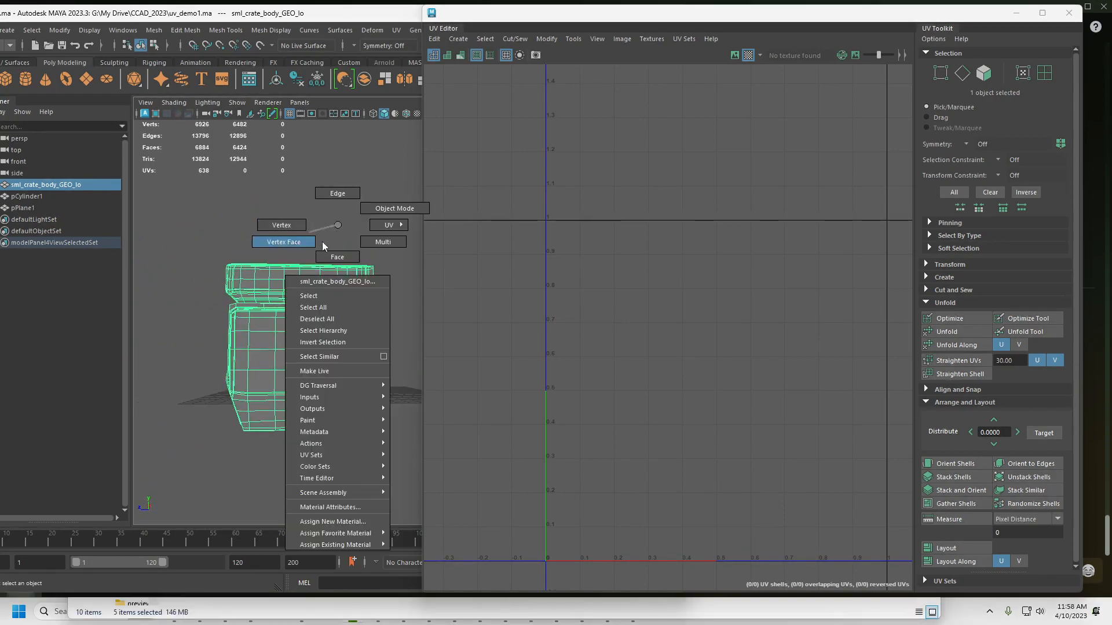
left_click(322, 242)
left_click(293, 365)
left_click_drag(363, 232, 228, 229, "alt")
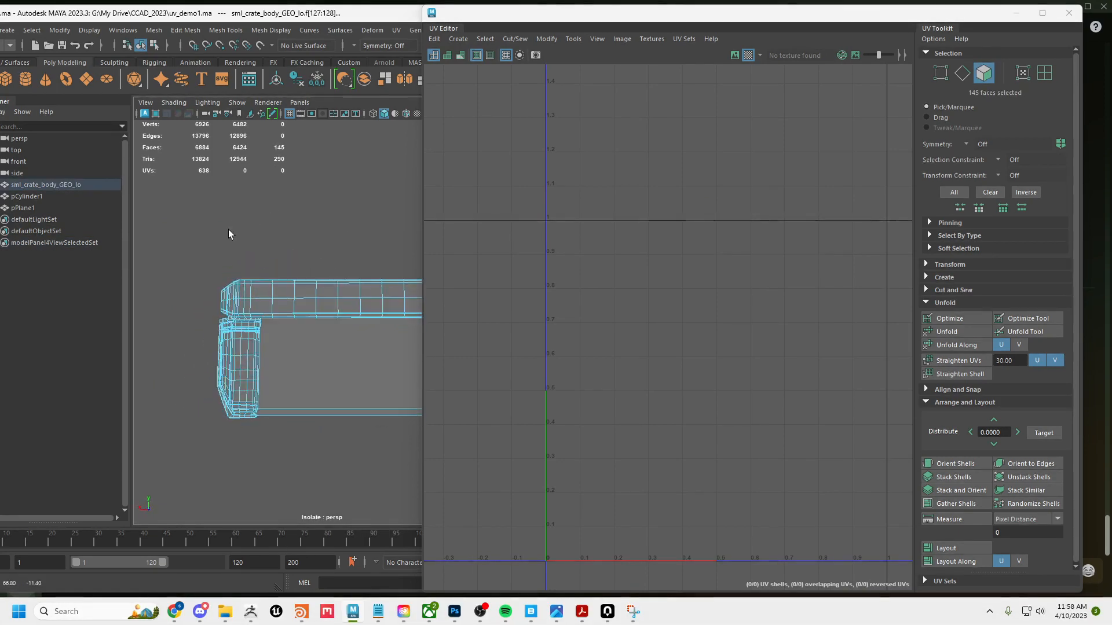
left_click_drag(295, 227, 196, 224, "alt")
left_click_drag(342, 249, 218, 247, "alt")
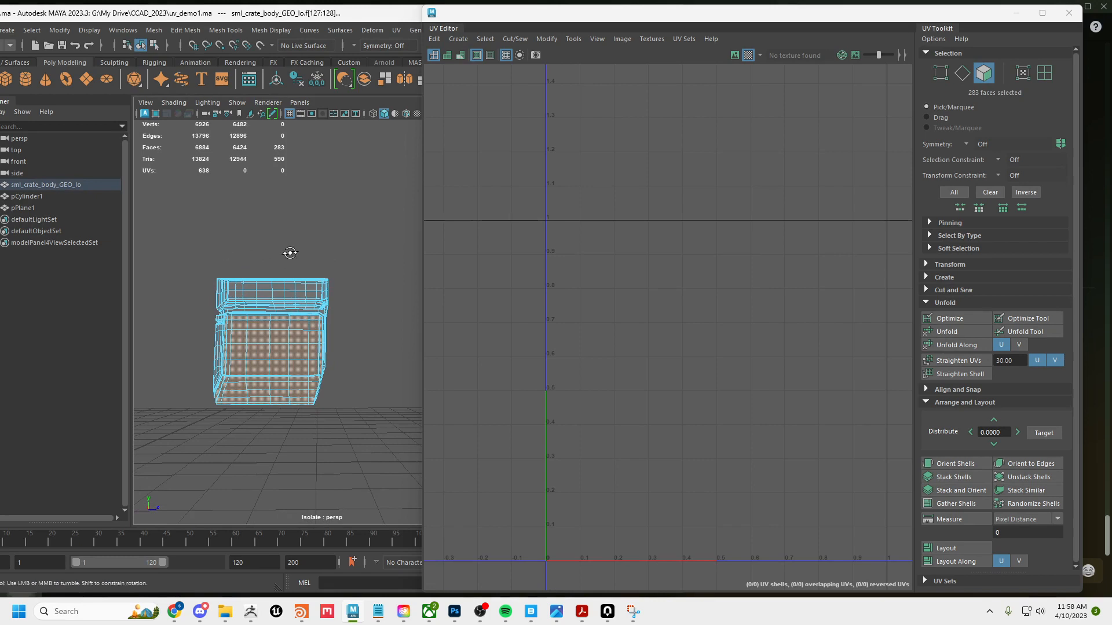
- Apply a camera-based UV projection to the selected end-panel faces from the side view and lay out their shells
left_click_drag(290, 253, 304, 256, "alt")
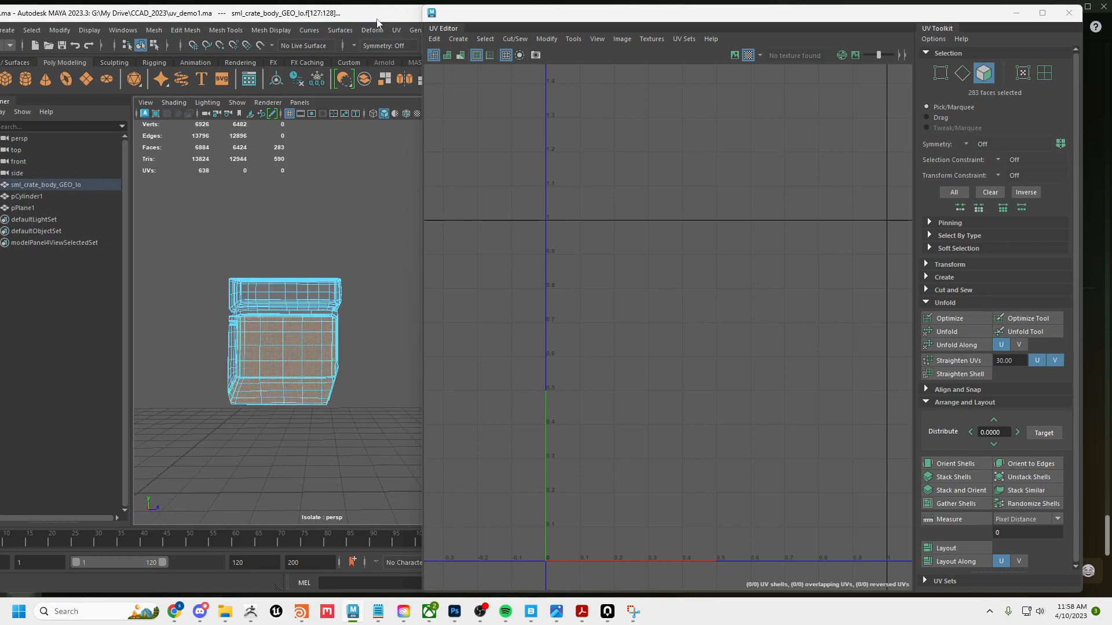
left_click_drag(484, 15, 603, 21)
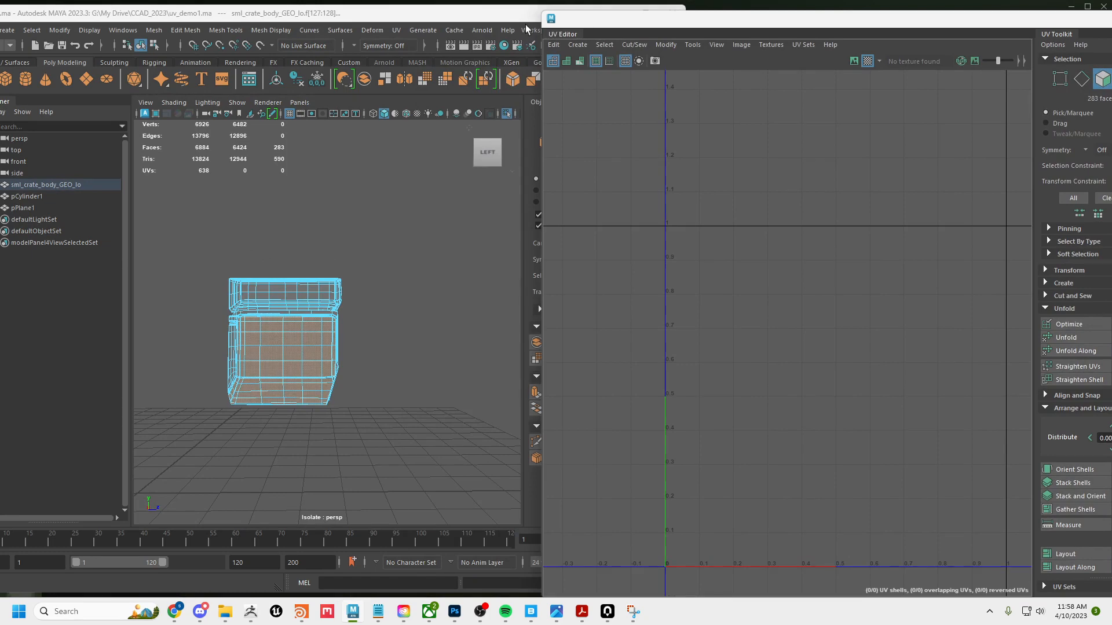
left_click(396, 31)
left_click(430, 123)
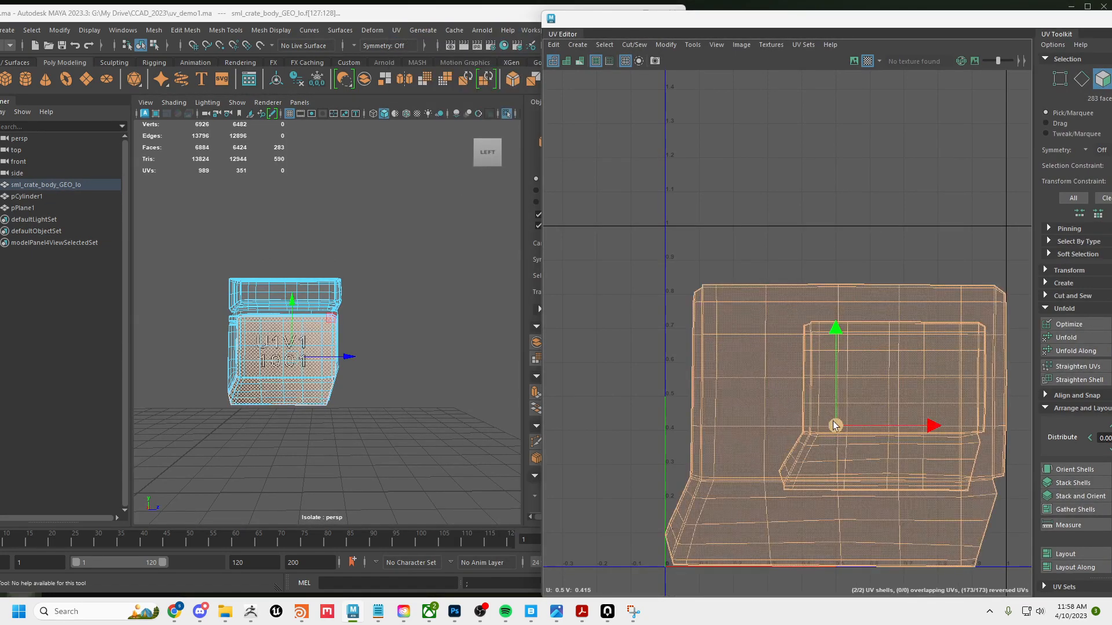
left_click(1064, 555)
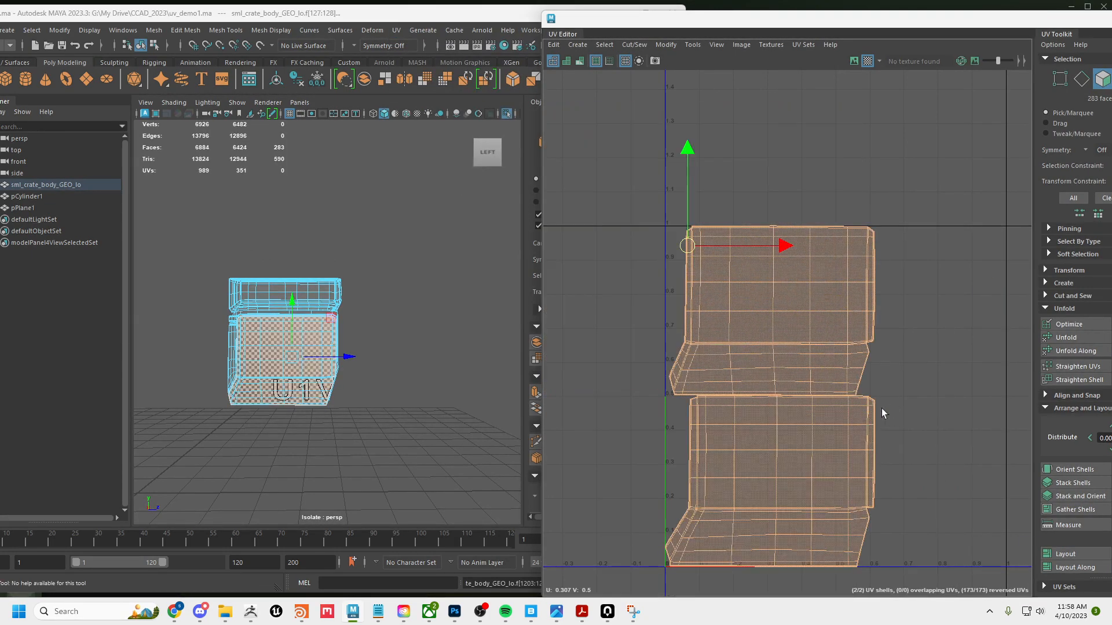
- Move the two end-panel shells together out of the 0–1 UV space, into the area diagonally above and beside it
scroll(881, 340, "down", 2)
left_click_drag(745, 273, 599, 104)
middle_click_drag(734, 292, 796, 437, "alt")
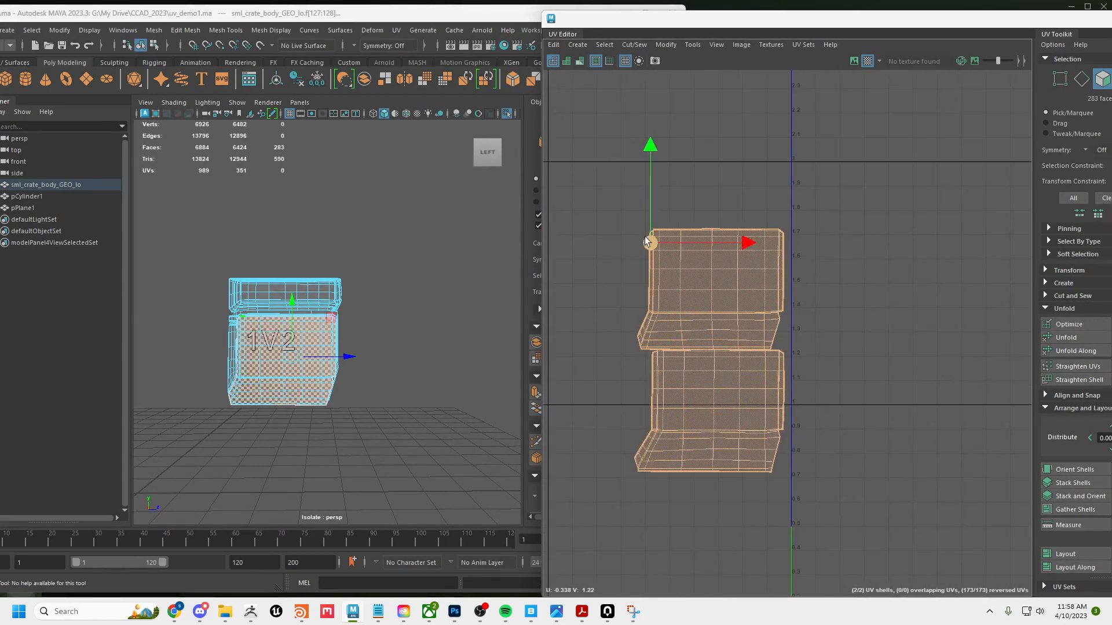
left_click_drag(647, 241, 650, 172)
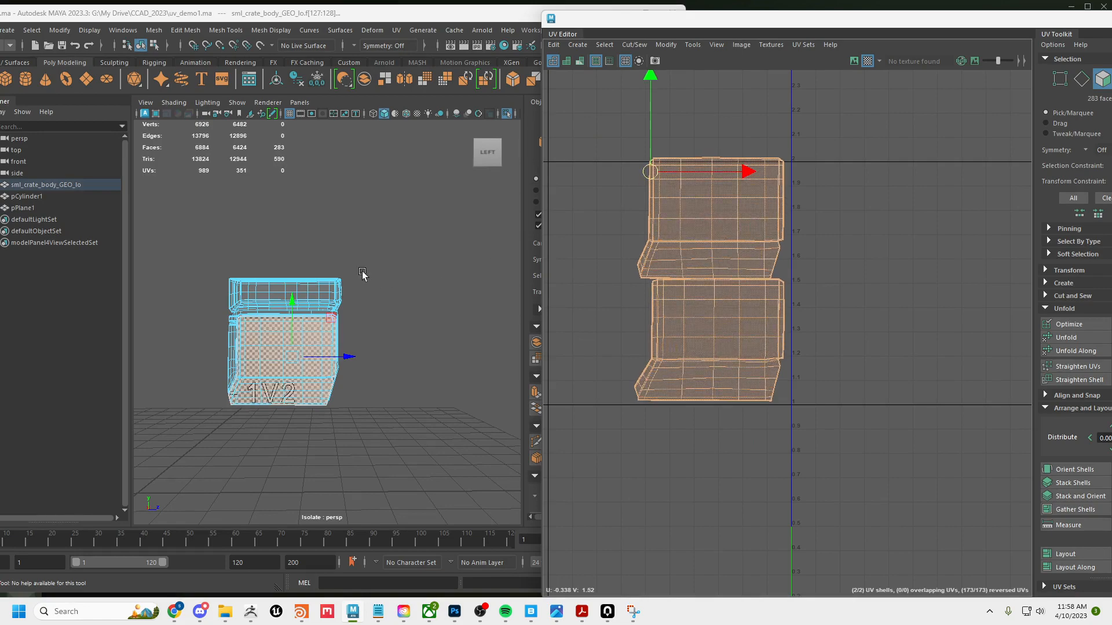
- Try selecting the corner post's faces beside the checkered end panel with the angle-constrained selection
left_click_drag(362, 272, 307, 281, "alt")
left_click(363, 399)
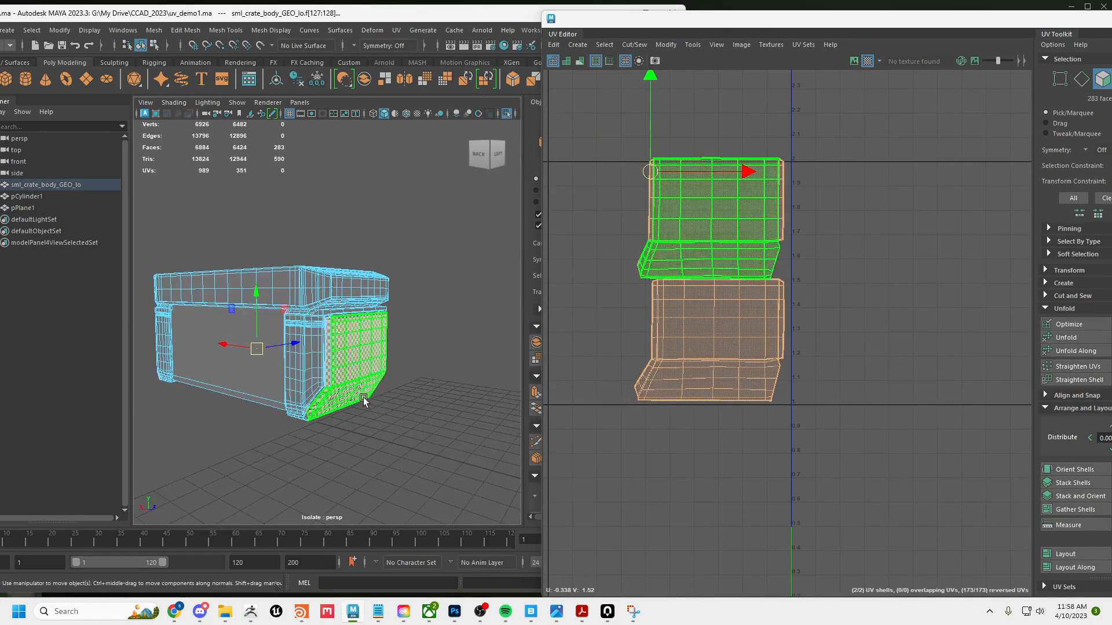
middle_click_drag(325, 415, 346, 384, "alt")
scroll(344, 379, "up", 5)
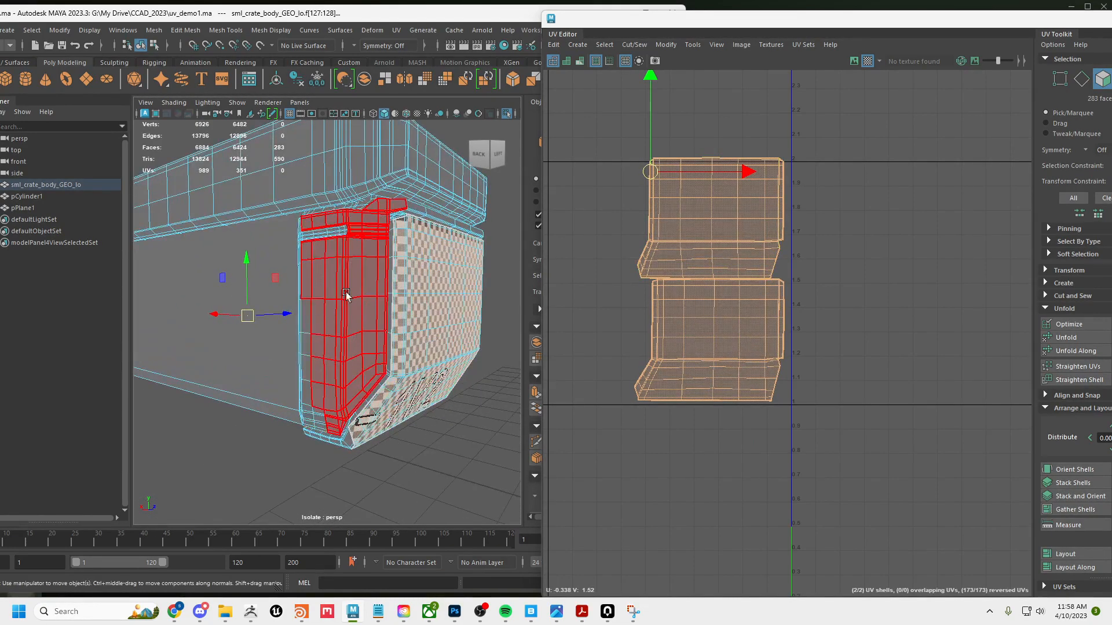
left_click(320, 300)
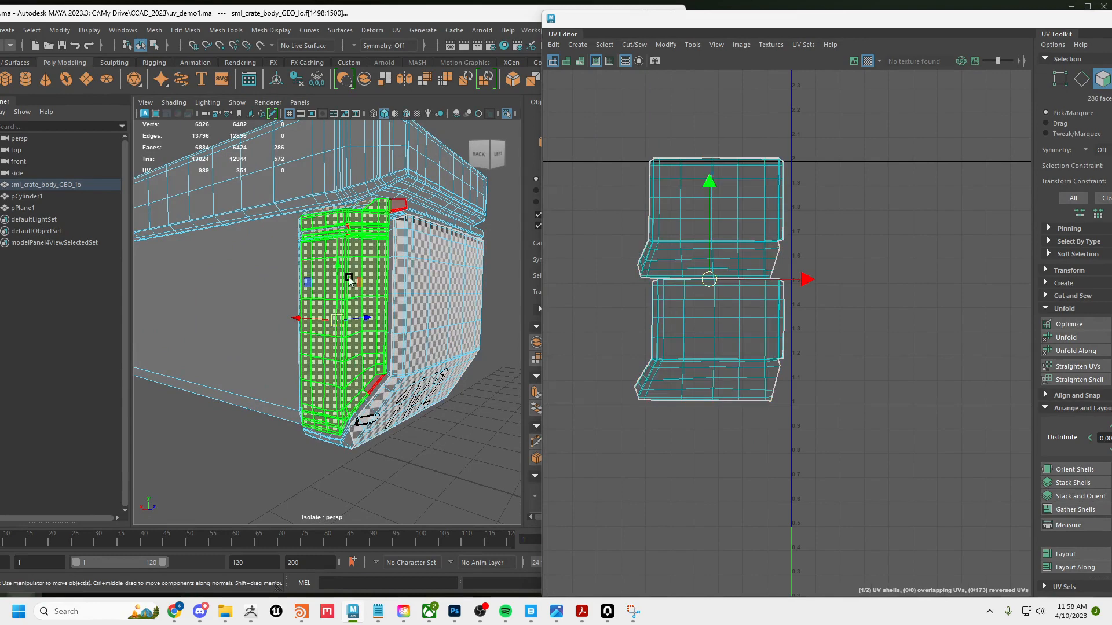
right_click_drag(362, 234, 364, 263)
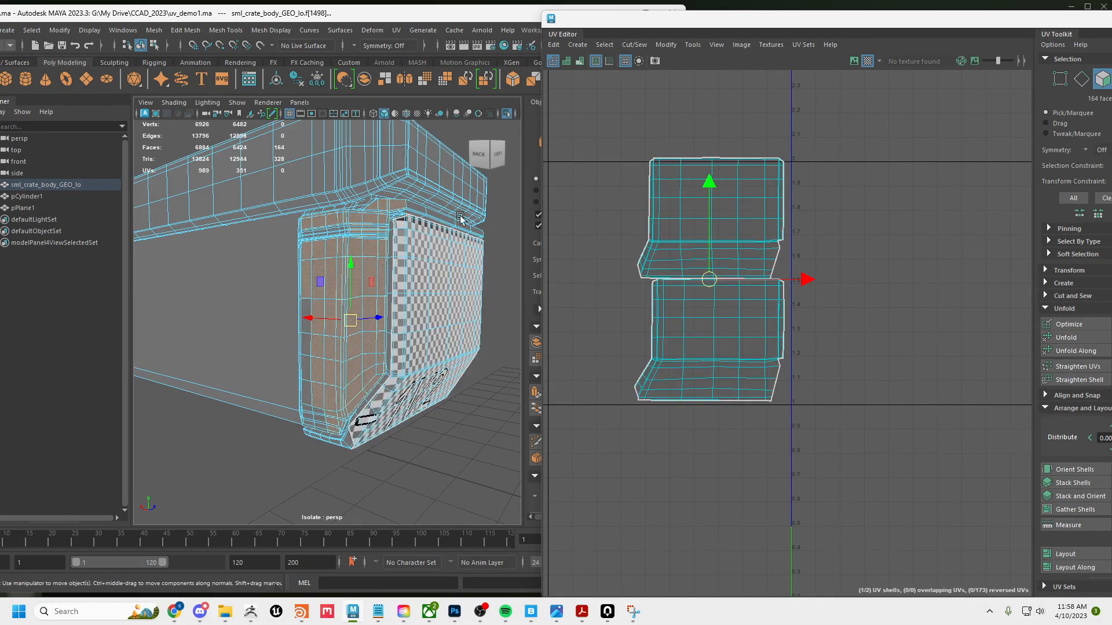
- Turn off the face selection constraint and select the crate's entire connected outer frame
left_click_drag(623, 33, 810, 49)
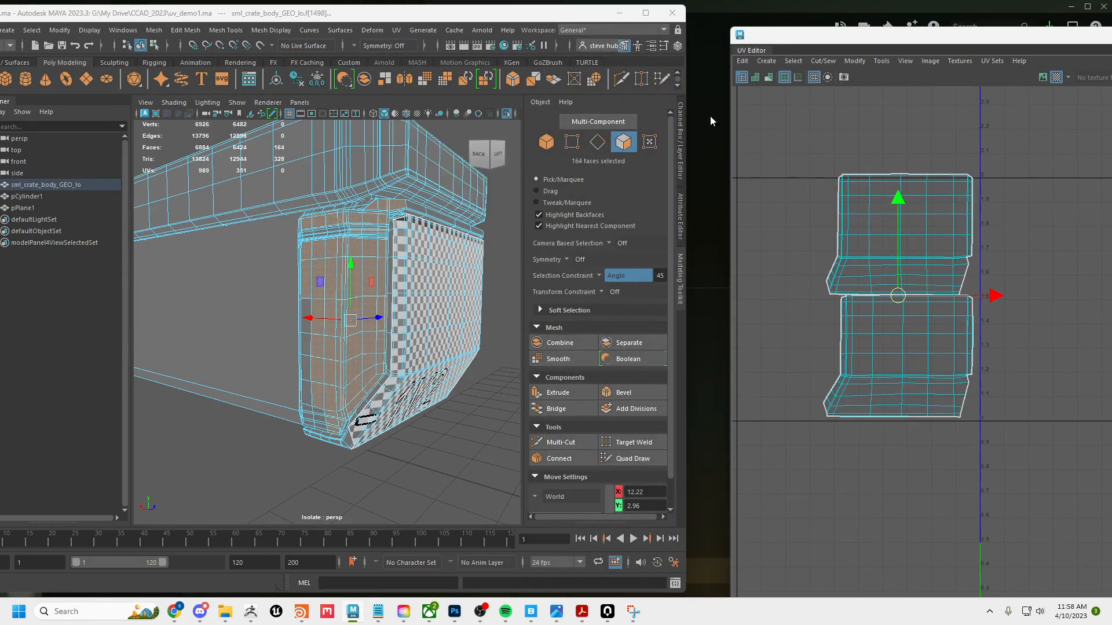
left_click(603, 275)
left_click(617, 281)
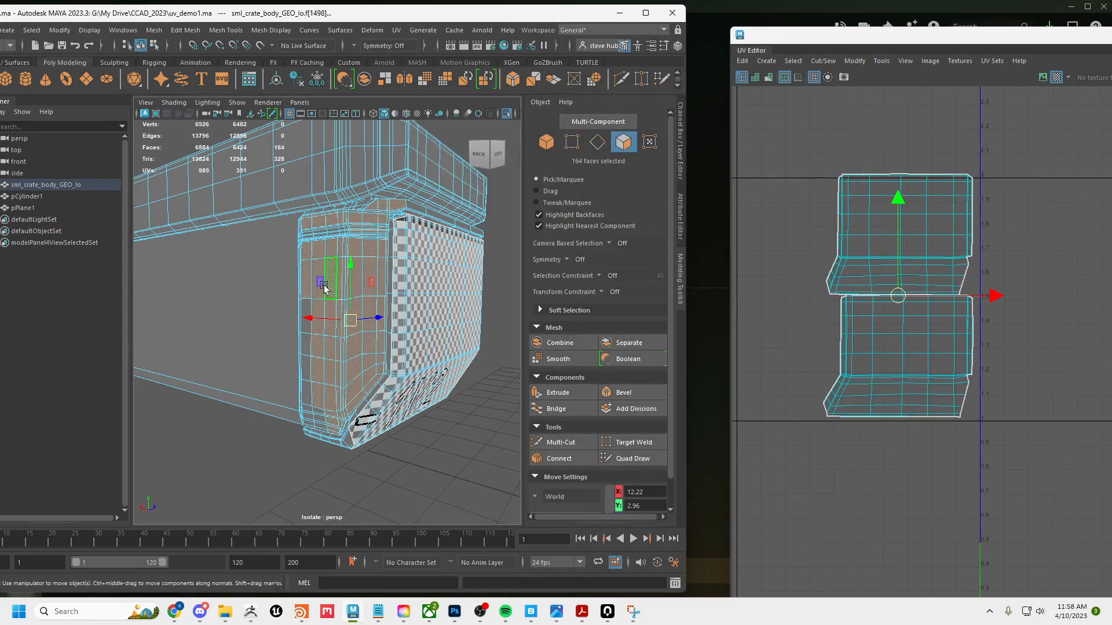
left_click(427, 462)
left_click(338, 357)
mouse_move(458, 400)
left_mouse_down("alt")
mouse_move(401, 391)
mouse_move(238, 405)
mouse_move(194, 335)
mouse_move(243, 422)
mouse_move(278, 446)
mouse_move(369, 421)
left_mouse_up("alt")
scroll(353, 396, "down", 4)
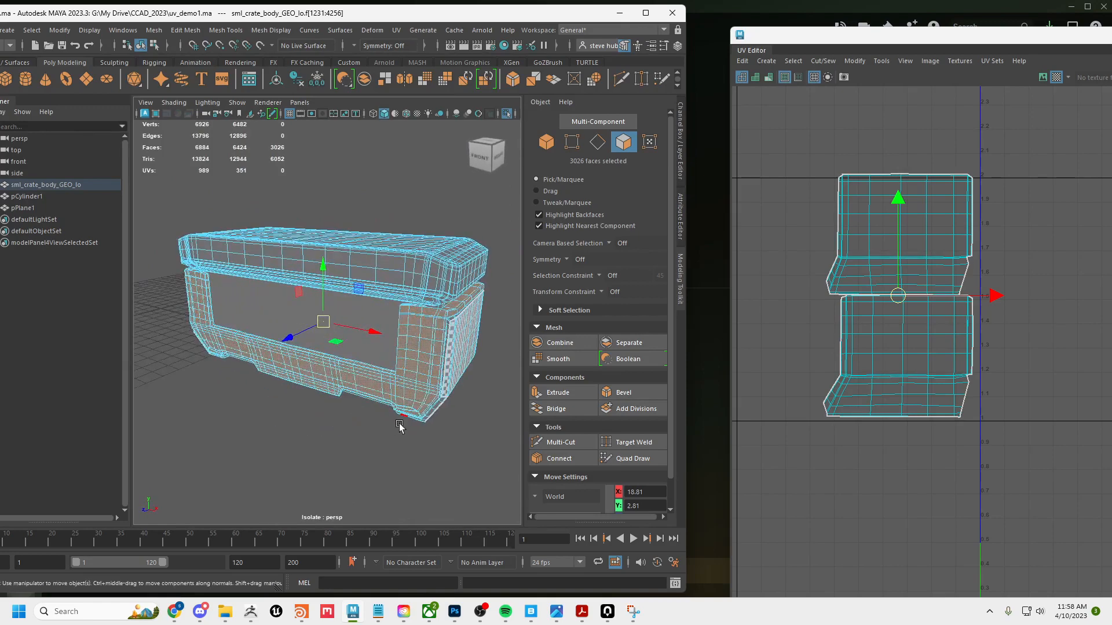
- Isolate the outer frame's faces and limit the selection to the front side of the frame
key("ctrl+1")
key("ctrl+1")
left_click_drag(261, 408, 318, 404, "alt")
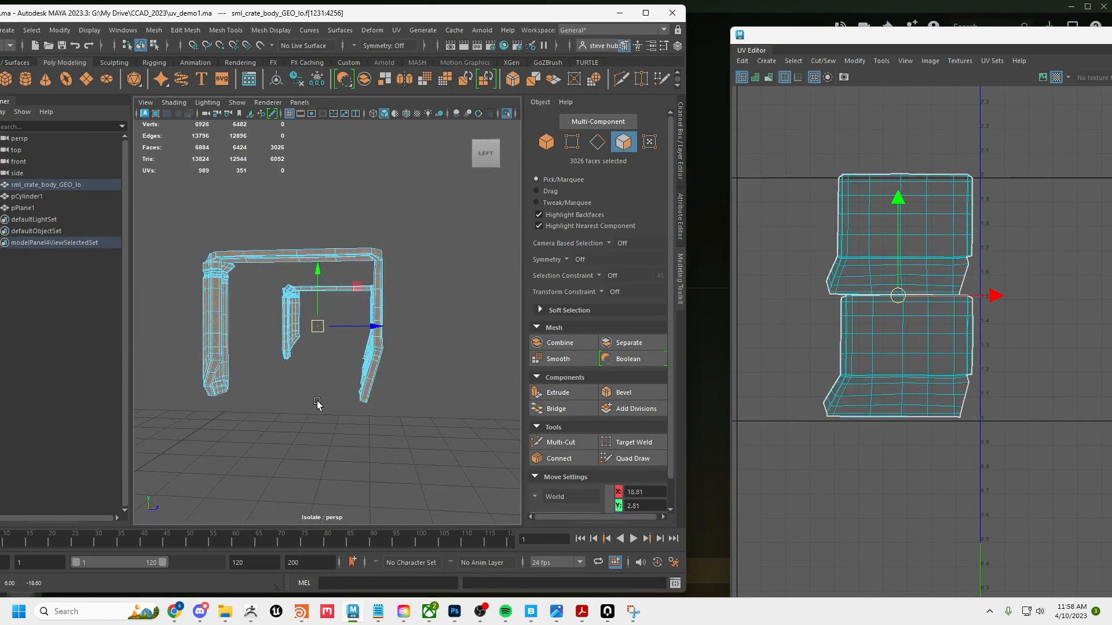
right_click_drag(465, 267, 461, 309)
left_click_drag(465, 440, 366, 226)
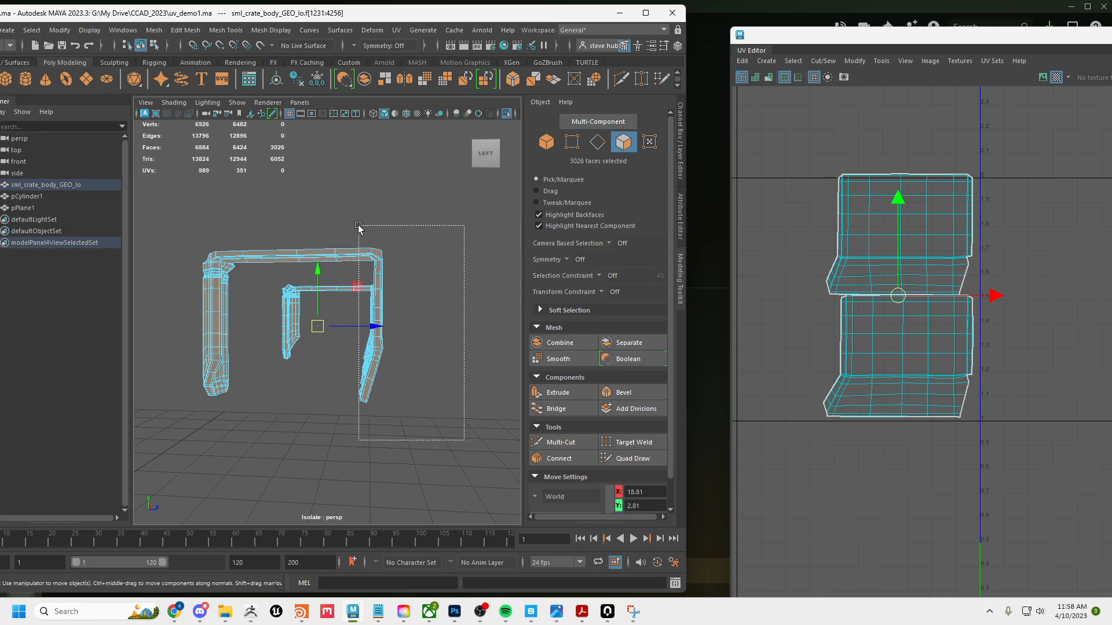
left_click_drag(432, 255, 346, 322, "alt")
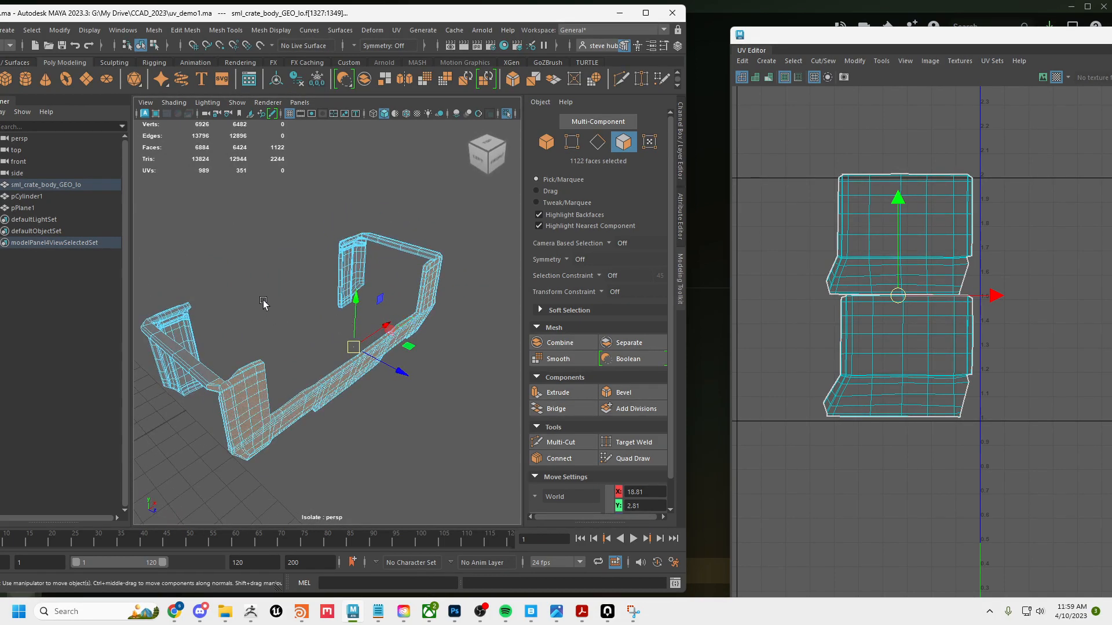
- Deselect the stray side-rail faces near the front corner post and check the selection along the lower front rail
middle_click_drag(263, 302, 320, 267, "alt")
scroll(324, 282, "up", 5)
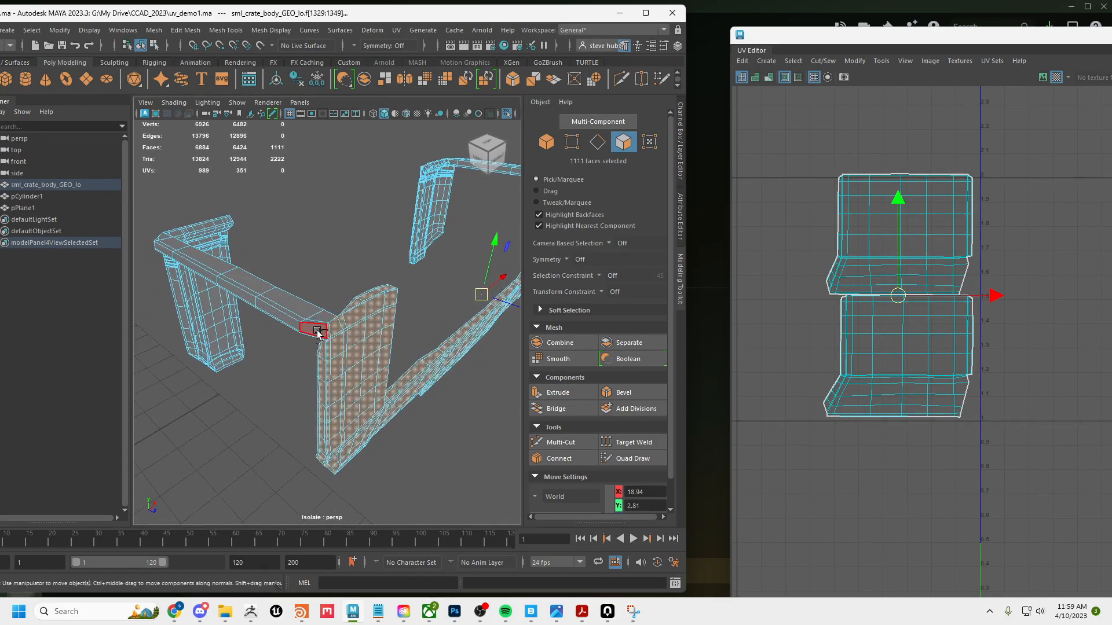
left_click_drag(317, 333, 344, 256, "alt")
left_click_drag(416, 311, 355, 306, "alt")
scroll(355, 305, "down", 5)
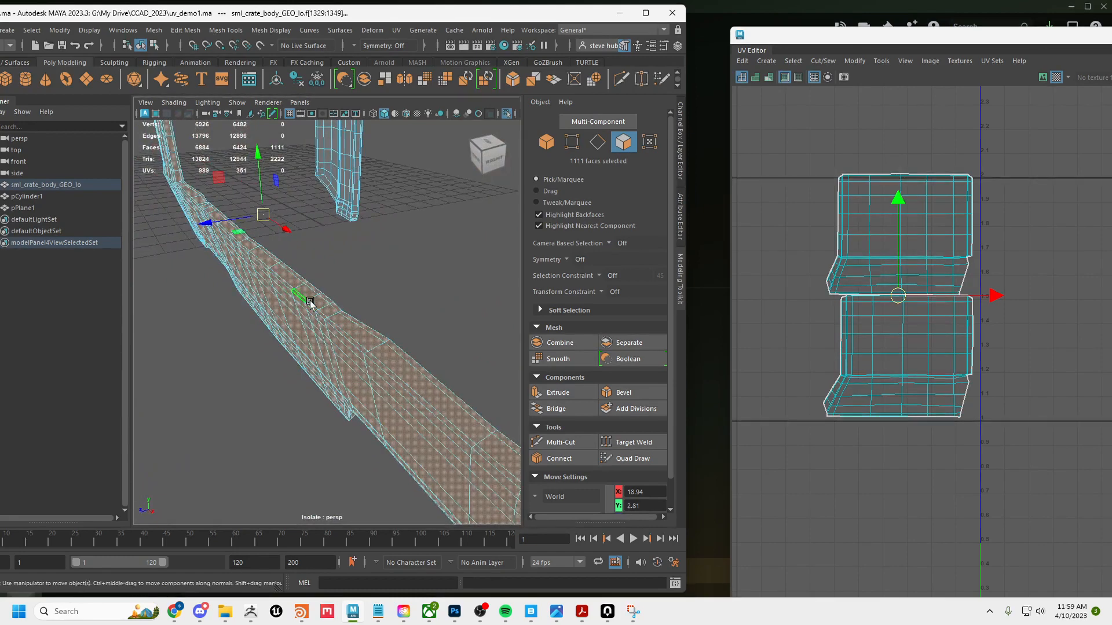
- Set the selection constraint to Angle and deselect the upward-facing strip along the lower front rail
left_click(599, 279)
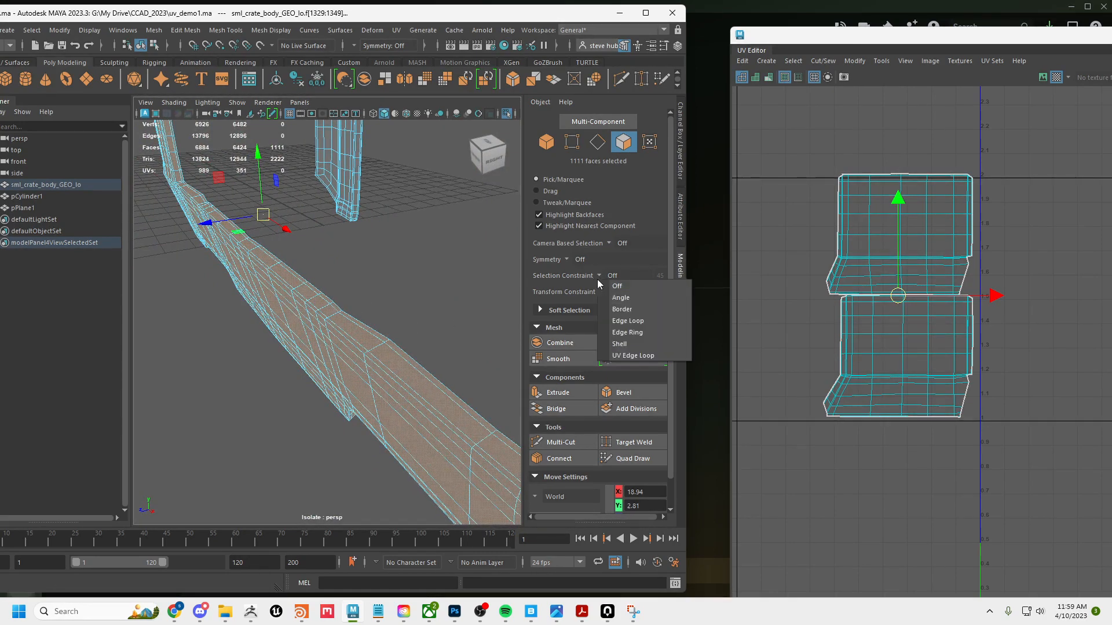
left_click(626, 300)
left_click(372, 343, "ctrl")
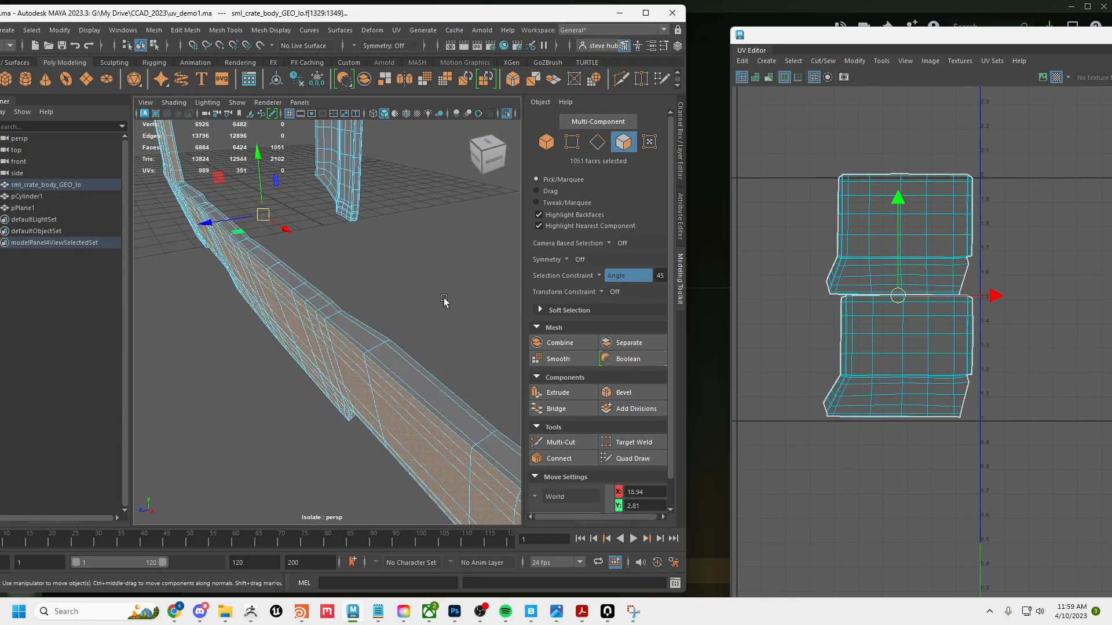
scroll(387, 306, "down", 3)
left_click_drag(386, 306, 378, 205, "alt")
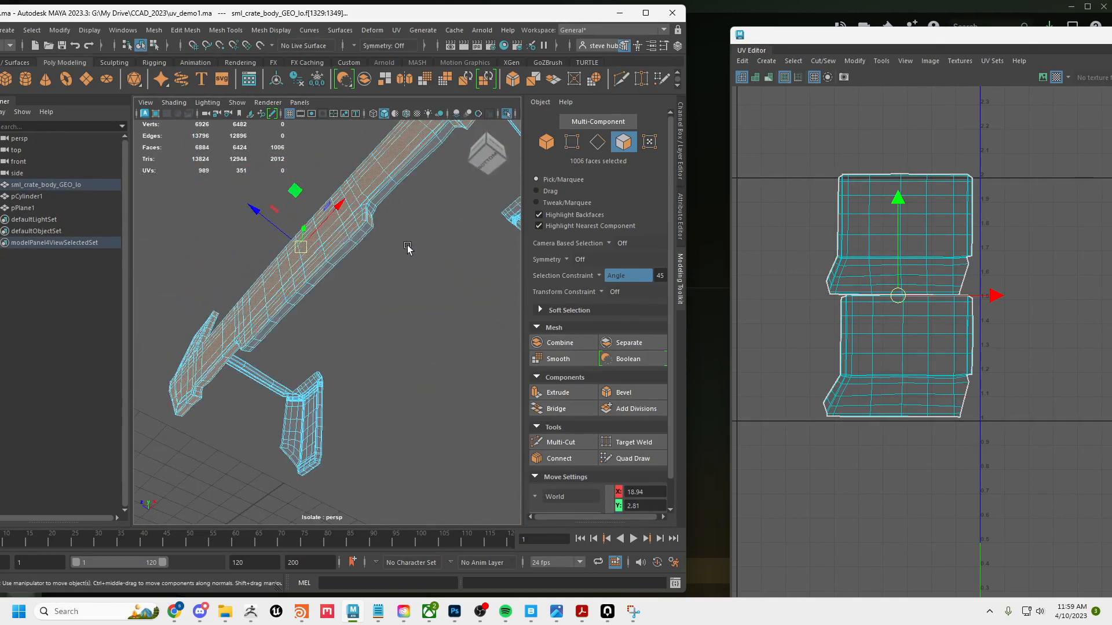
scroll(408, 248, "up", 4)
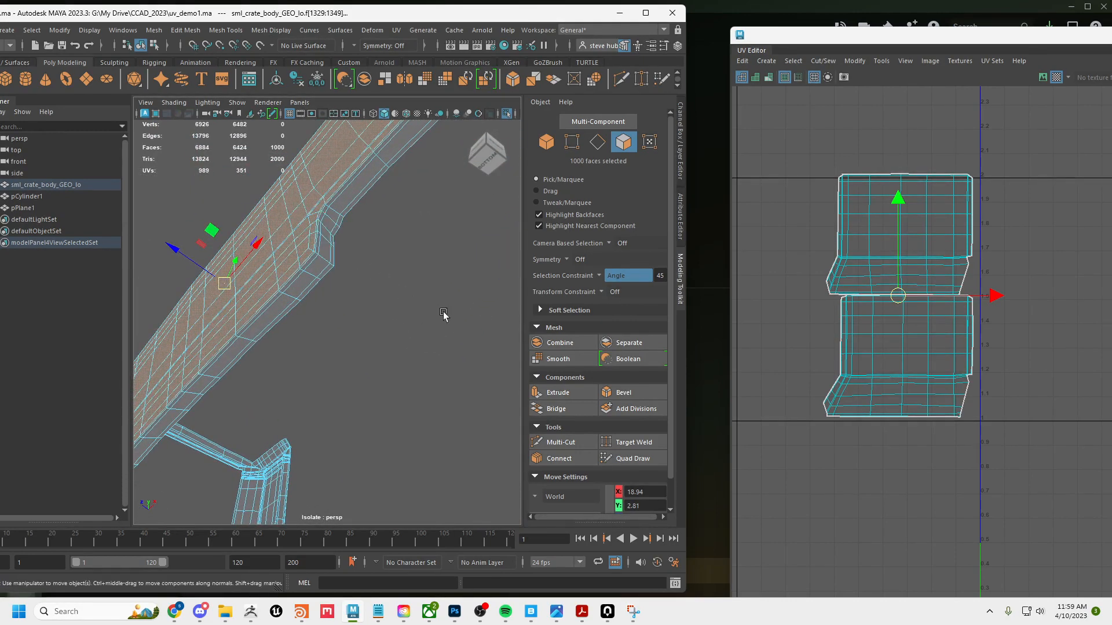
- Deselect the underside and back-facing strips of the front frame section
left_click_drag(443, 315, 429, 372, "alt")
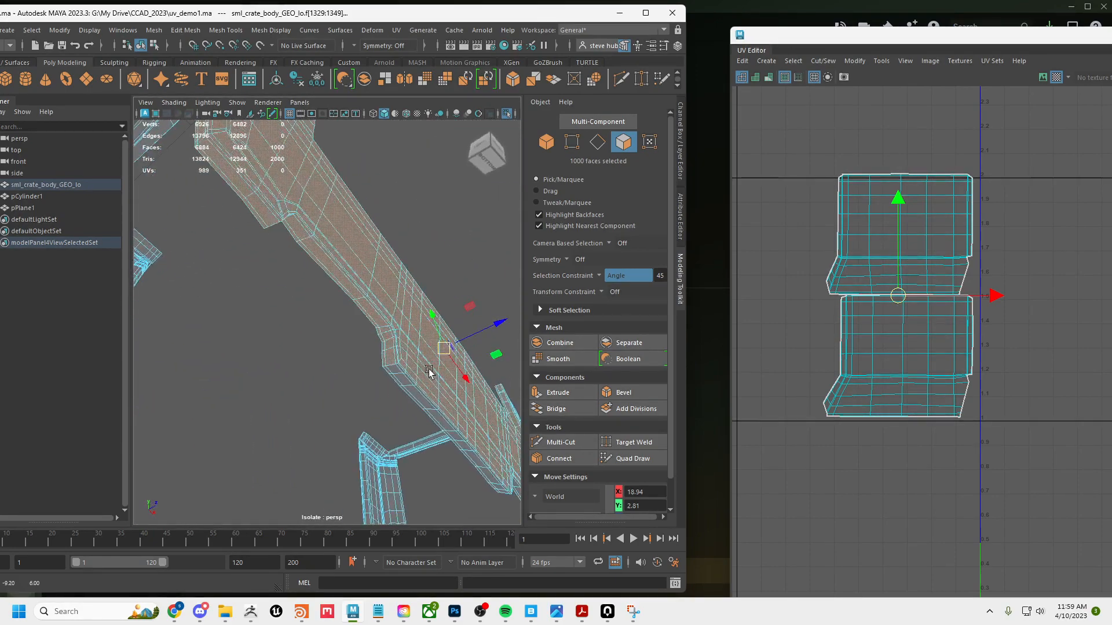
left_click(392, 355, "ctrl")
left_click_drag(374, 323, 409, 318, "alt")
left_click(419, 338, "ctrl")
left_click_drag(430, 356, 467, 361, "alt")
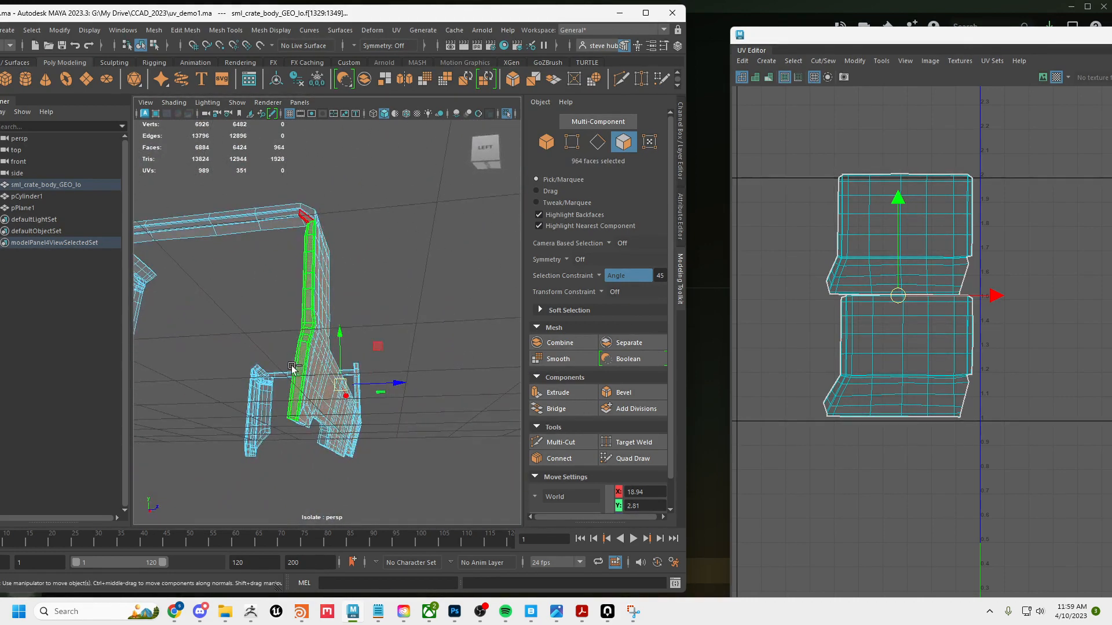
left_click_drag(395, 273, 467, 383, "alt")
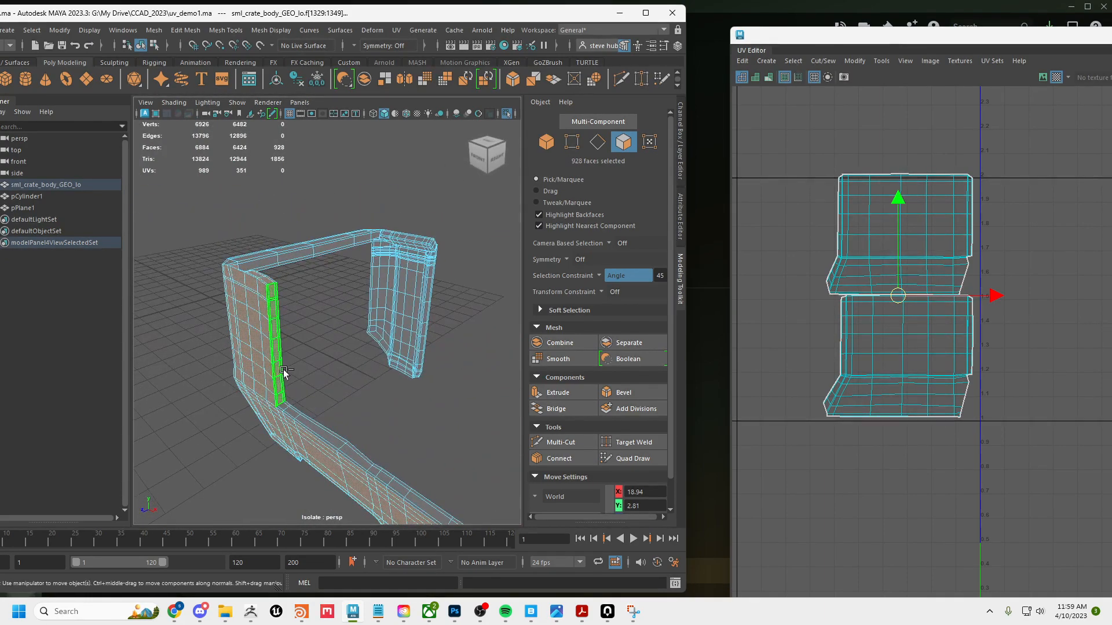
- Deselect the front posts' narrow side faces so that only the forward-facing surfaces stay selected
scroll(430, 404, "down", 5)
middle_click_drag(430, 404, 385, 375, "alt")
left_click_drag(385, 375, 328, 380, "alt")
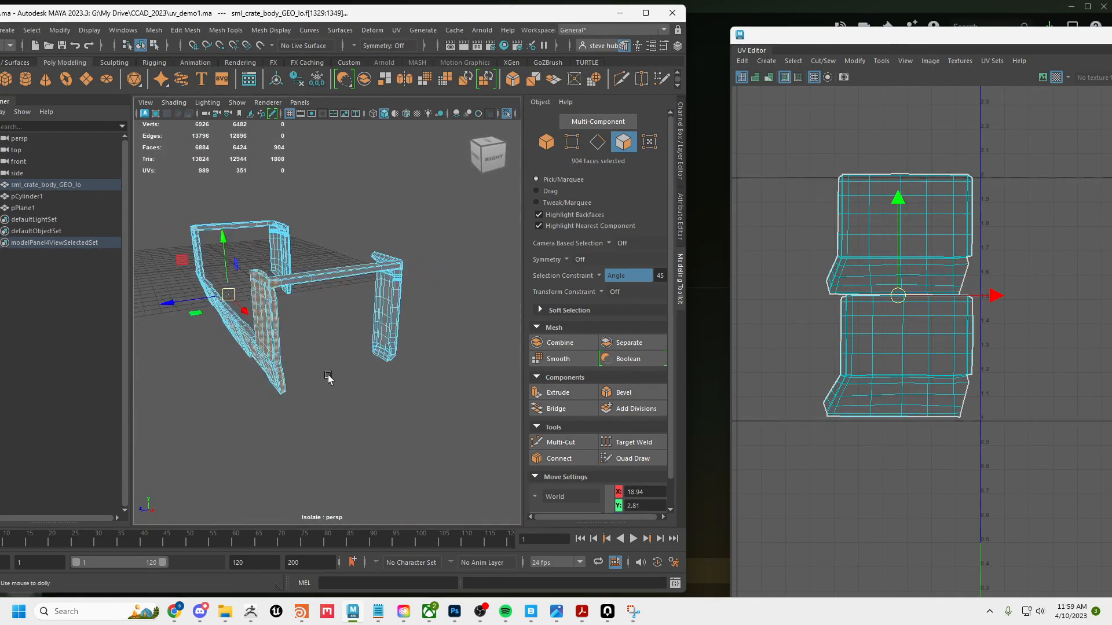
scroll(328, 380, "up", 5)
middle_click_drag(327, 380, 366, 368, "alt")
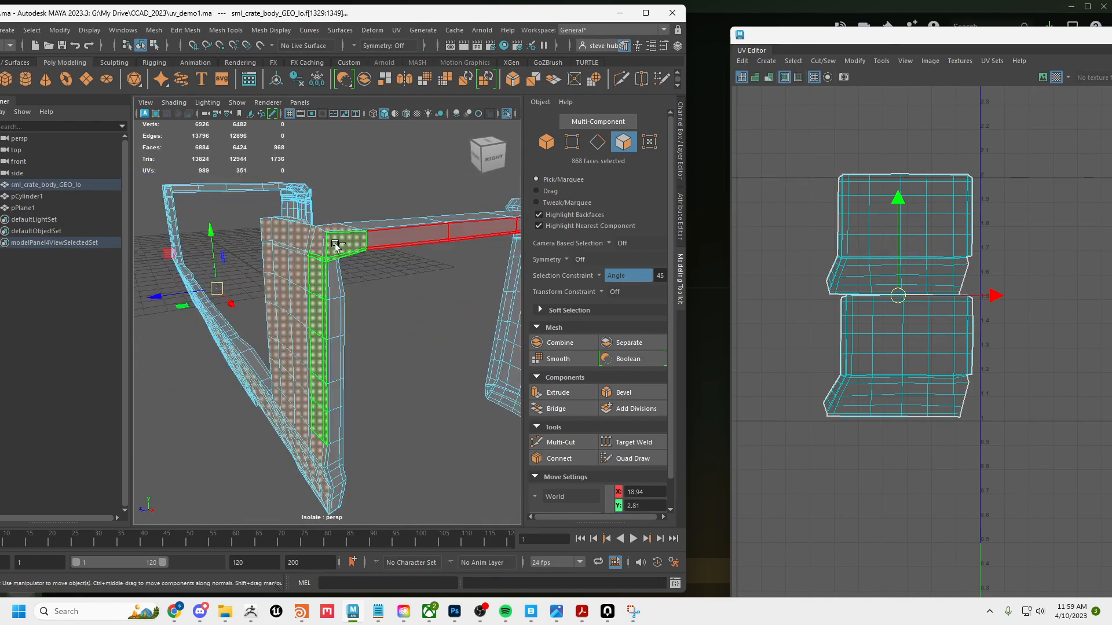
- Try deselecting the corner strip on the front post and add it back to the selection
double_click(370, 325, "ctrl")
left_click_drag(391, 335, 428, 343, "alt")
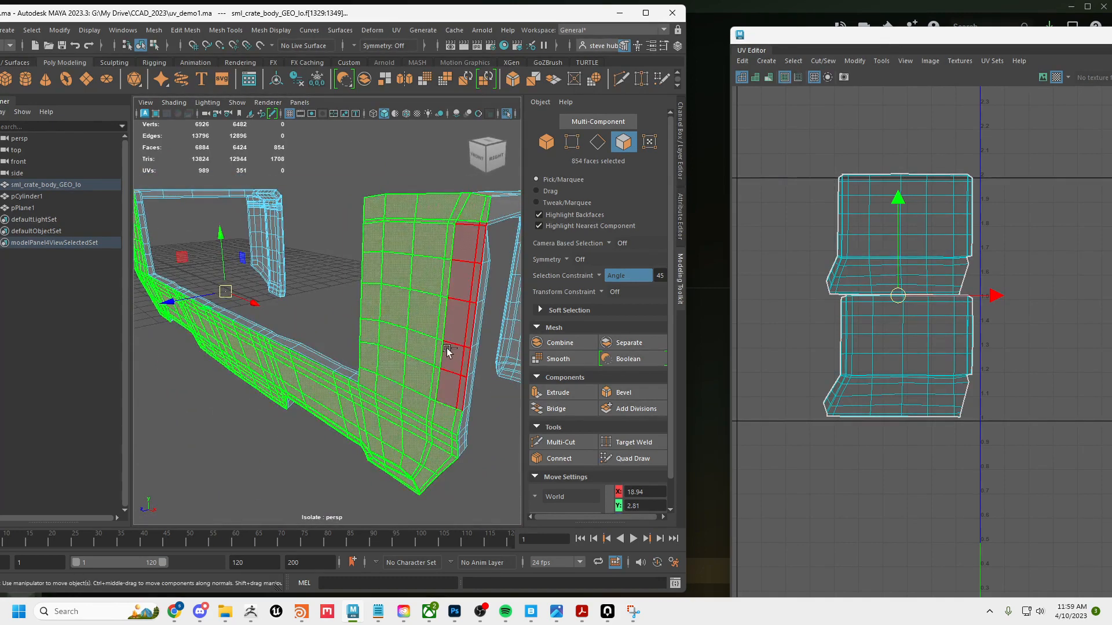
double_click(497, 366, "ctrl")
double_click(450, 364, "shift")
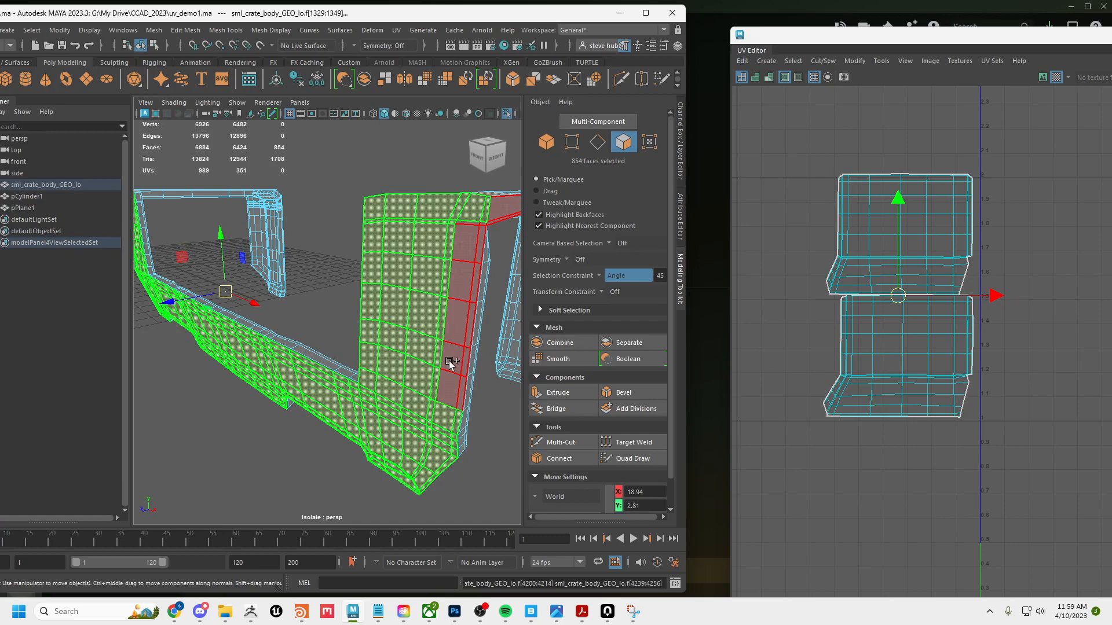
left_click(450, 363, "shift")
middle_click_drag(475, 371, 418, 391, "alt")
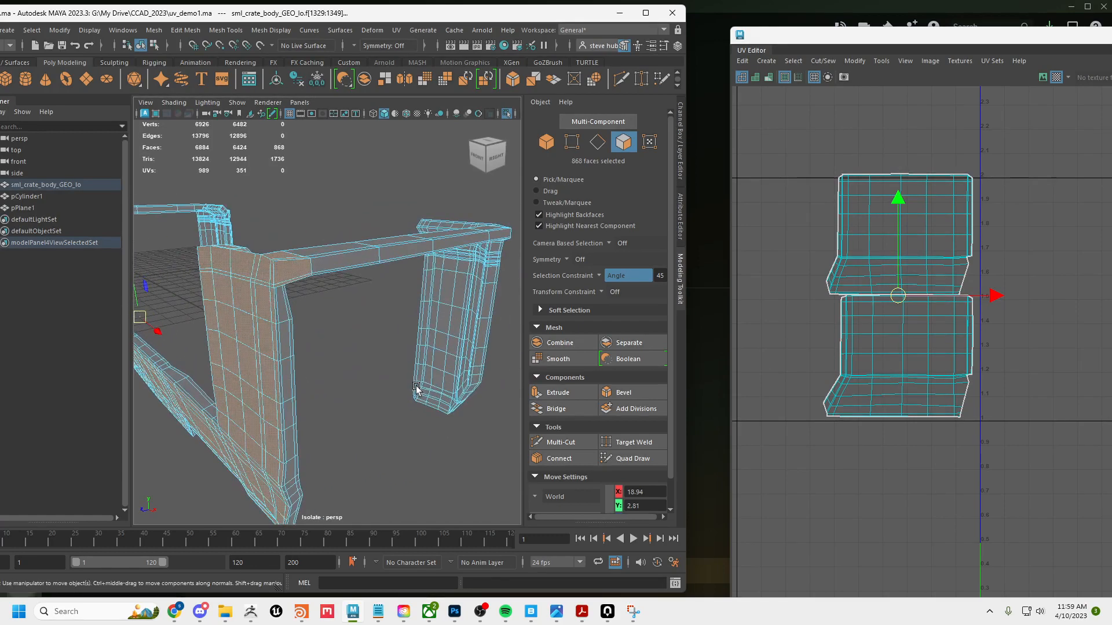
- Turn off the angle constraint and deselect the side-rail end faces beside the front corner post
left_click(603, 279)
left_click(603, 296)
left_click(596, 280)
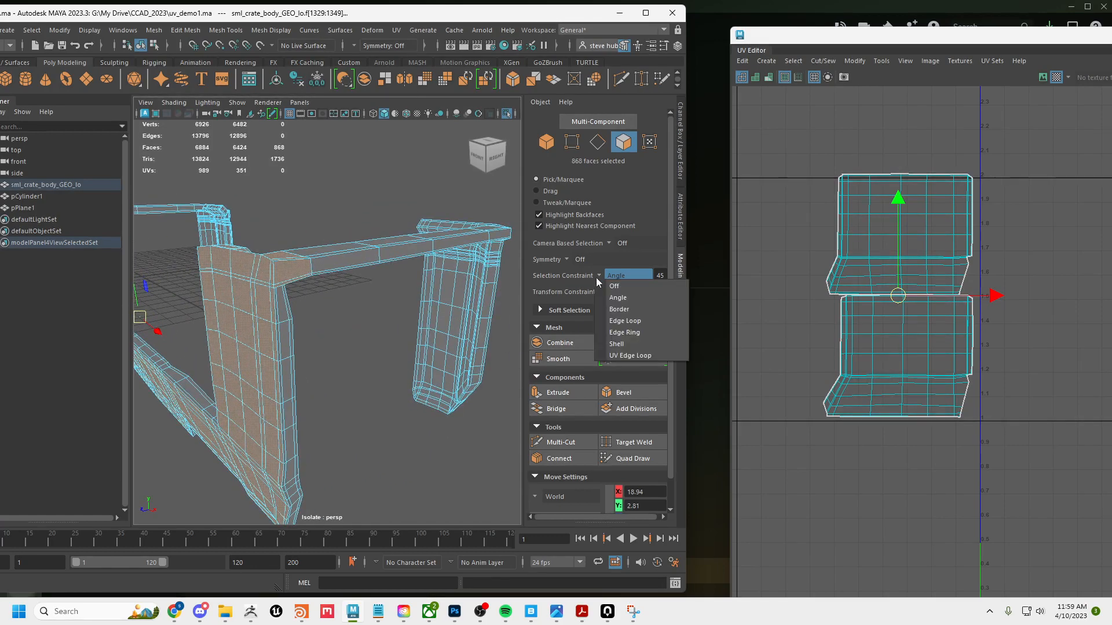
left_click(598, 277)
left_click(599, 275)
left_click(613, 282)
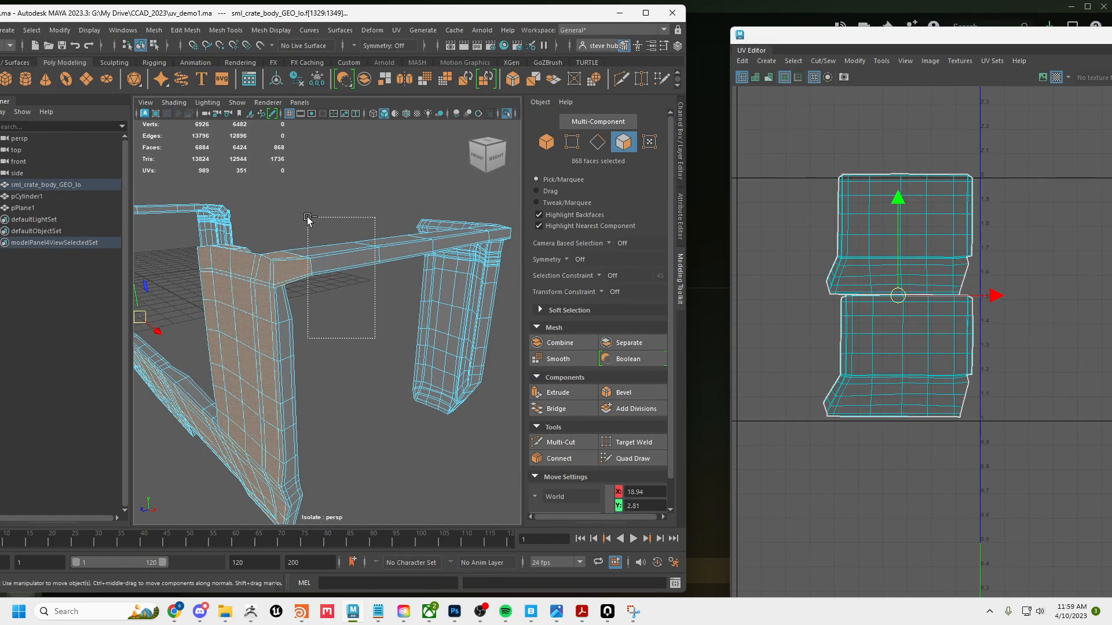
left_click_drag(375, 339, 308, 219, "ctrl")
- Create camera-based UVs for the selected front frame faces from a straight-on front view
right_click_drag(350, 275, 231, 273, "alt")
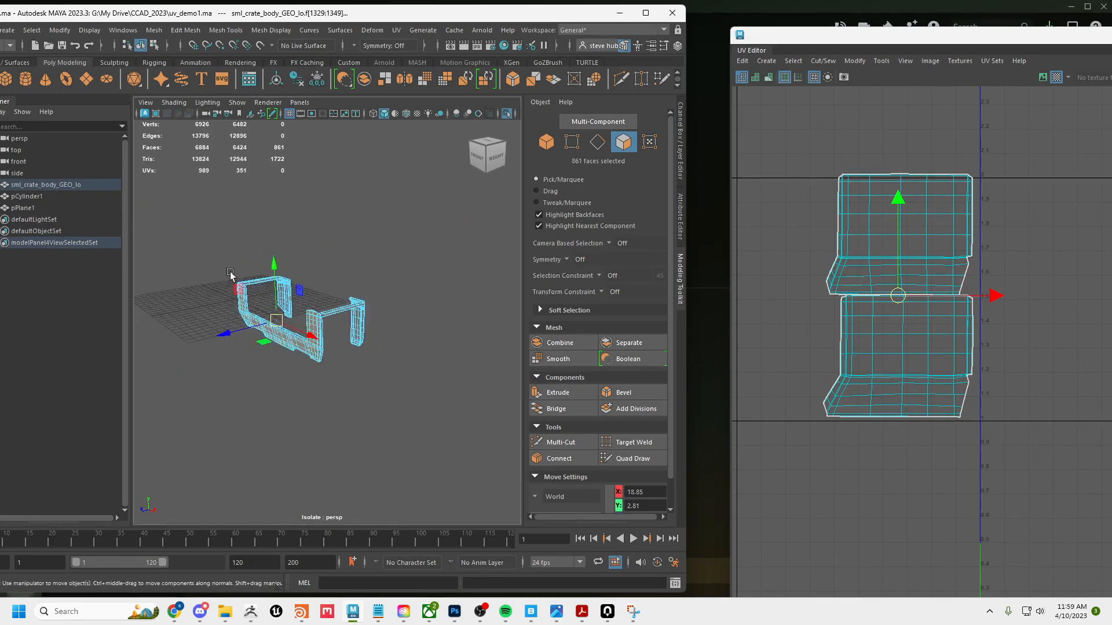
left_click_drag(231, 273, 313, 261, "alt")
right_click_drag(313, 261, 426, 281, "alt")
middle_click_drag(426, 281, 445, 286, "alt")
left_click_drag(444, 288, 426, 290, "alt")
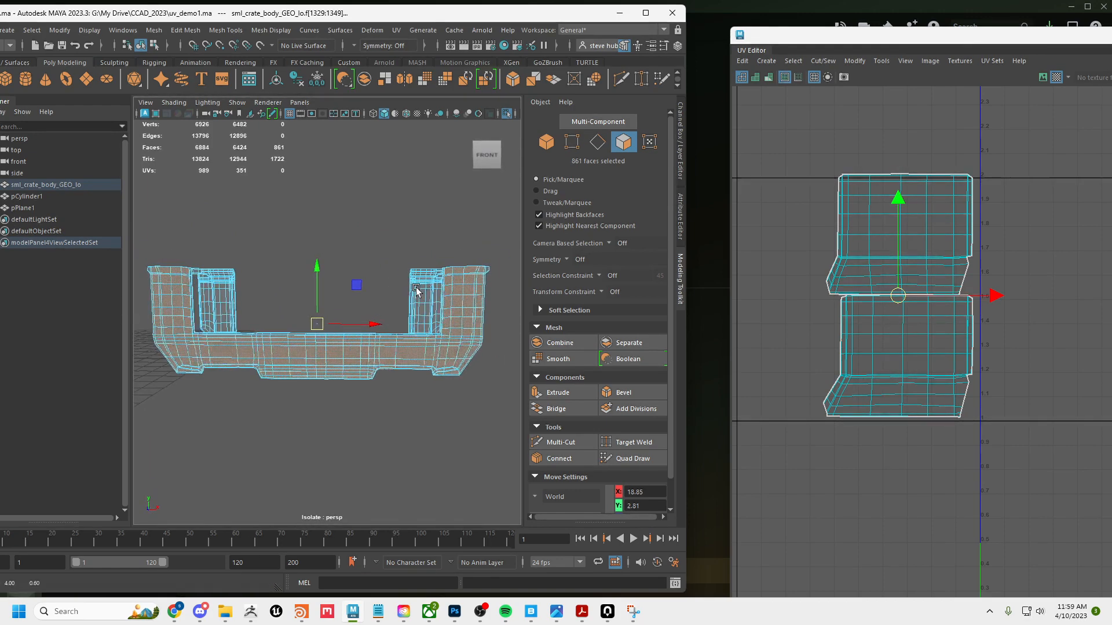
left_click(396, 30)
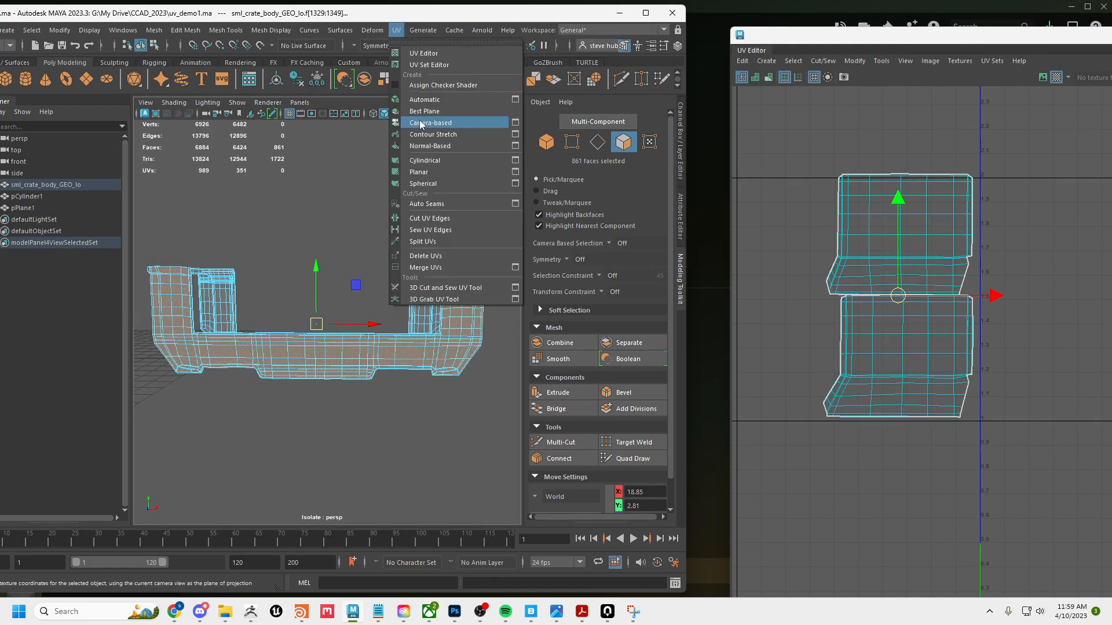
left_click(421, 111)
- Move the front frame's UV shell above the two end-panel shells
scroll(924, 507, "down", 2)
right_click_drag(925, 507, 933, 472, "alt")
middle_click_drag(934, 472, 817, 355, "alt")
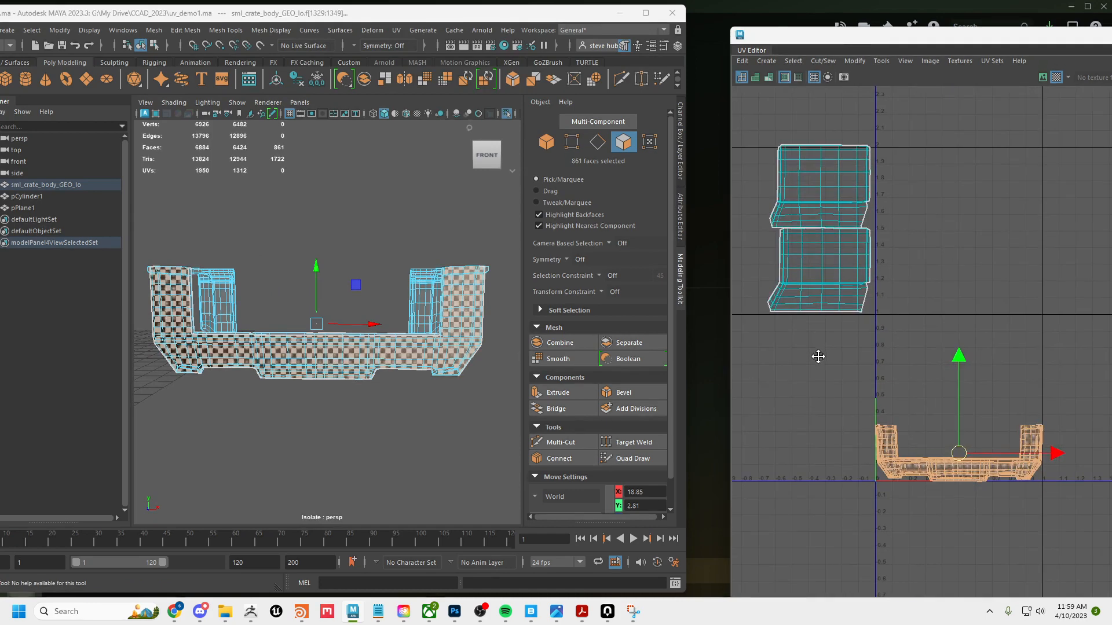
left_click_drag(961, 455, 870, 99)
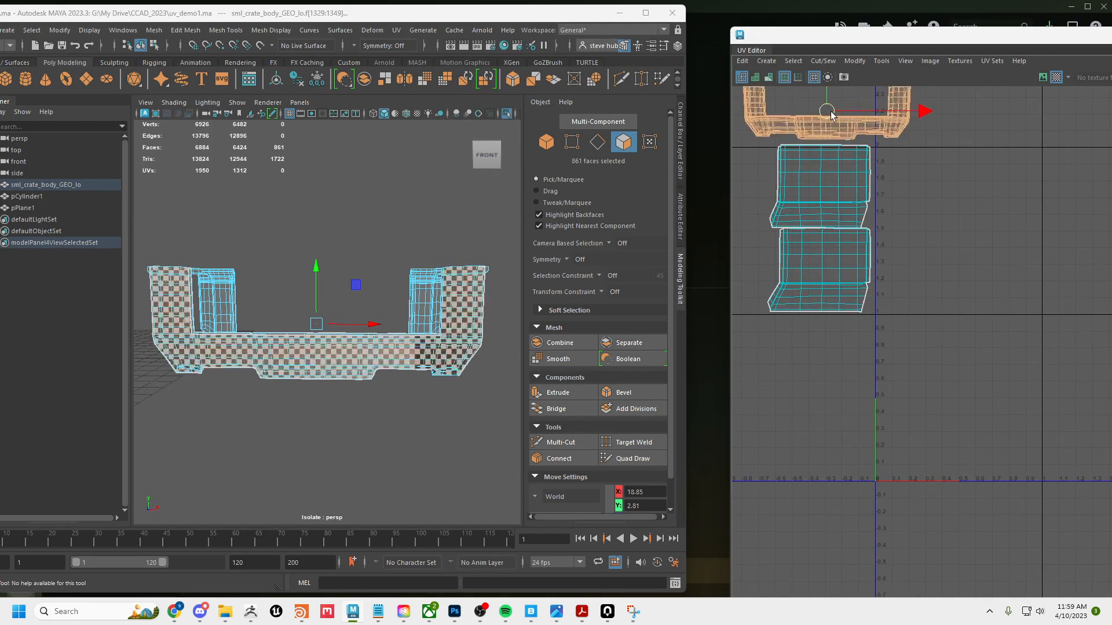
middle_click_drag(913, 195, 962, 260, "alt")
- Examine the front frame's checker pattern and its UV shell around the corner post for distortion or overlaps
left_click_drag(434, 407, 414, 421, "alt")
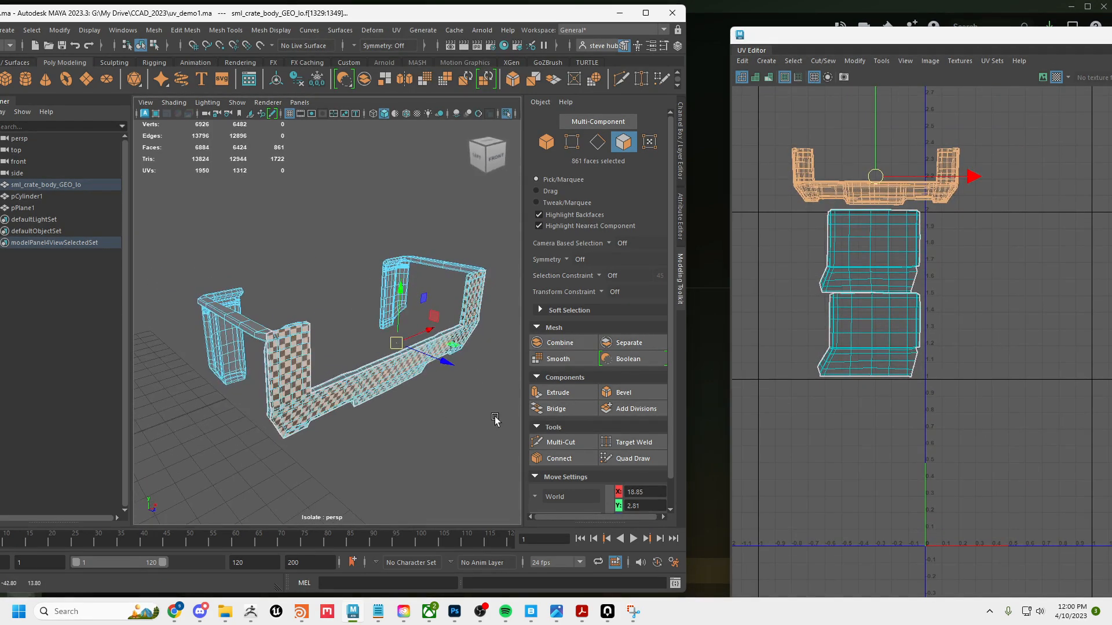
scroll(351, 366, "up", 5)
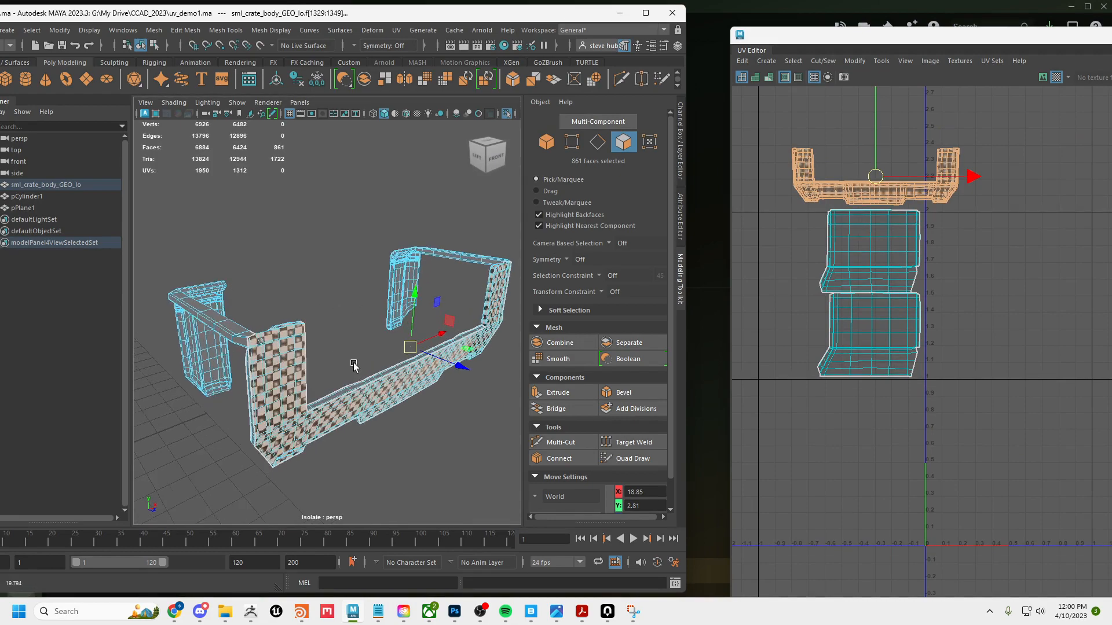
middle_click_drag(889, 264, 833, 315, "alt")
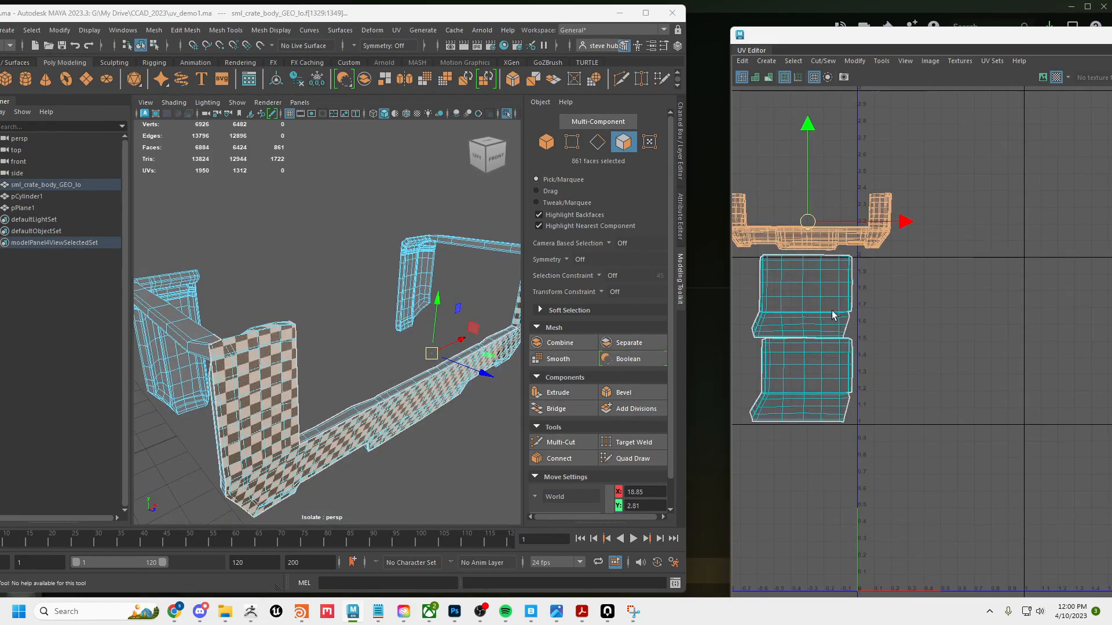
scroll(834, 310, "up", 10)
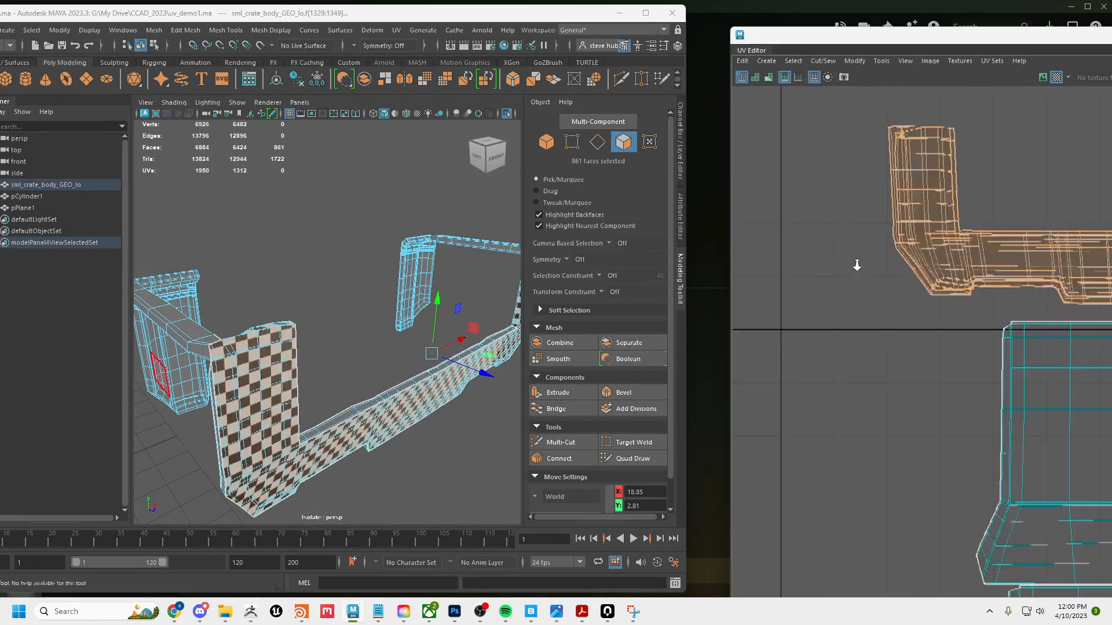
scroll(837, 327, "down", 1)
left_click(849, 347)
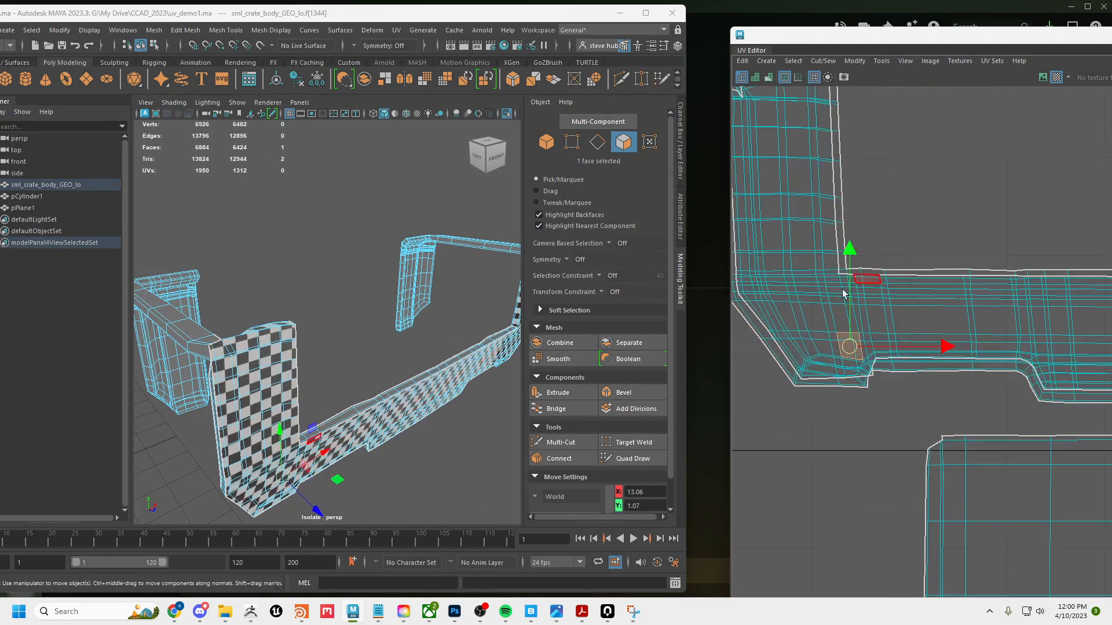
double_click(810, 316)
middle_click_drag(806, 307, 851, 420, "alt")
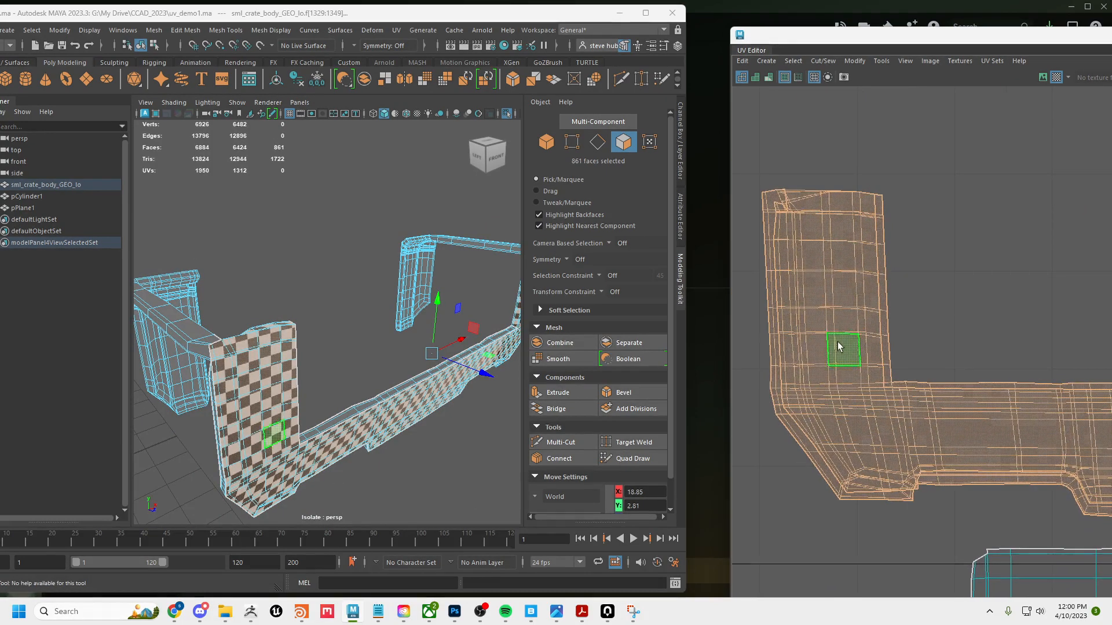
left_click_drag(294, 340, 318, 333, "alt")
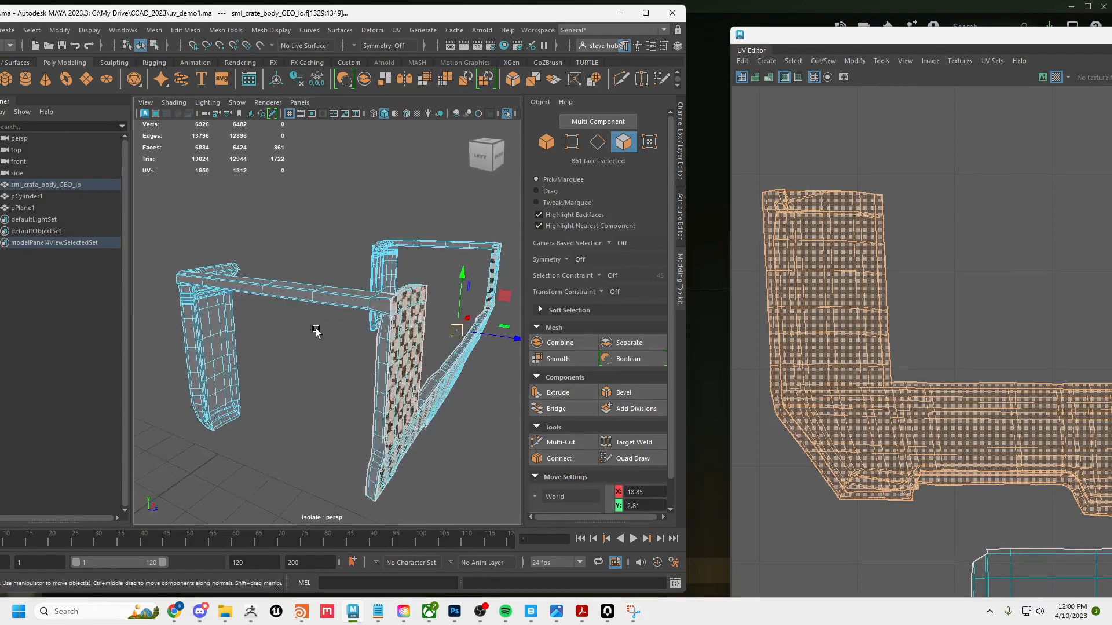
right_click_drag(317, 333, 451, 323, "alt")
middle_click_drag(451, 322, 442, 332, "alt")
right_click_drag(442, 332, 328, 314, "alt")
mouse_move(329, 314)
left_mouse_down("alt")
mouse_move(407, 332)
mouse_move(318, 323)
left_mouse_up("alt")
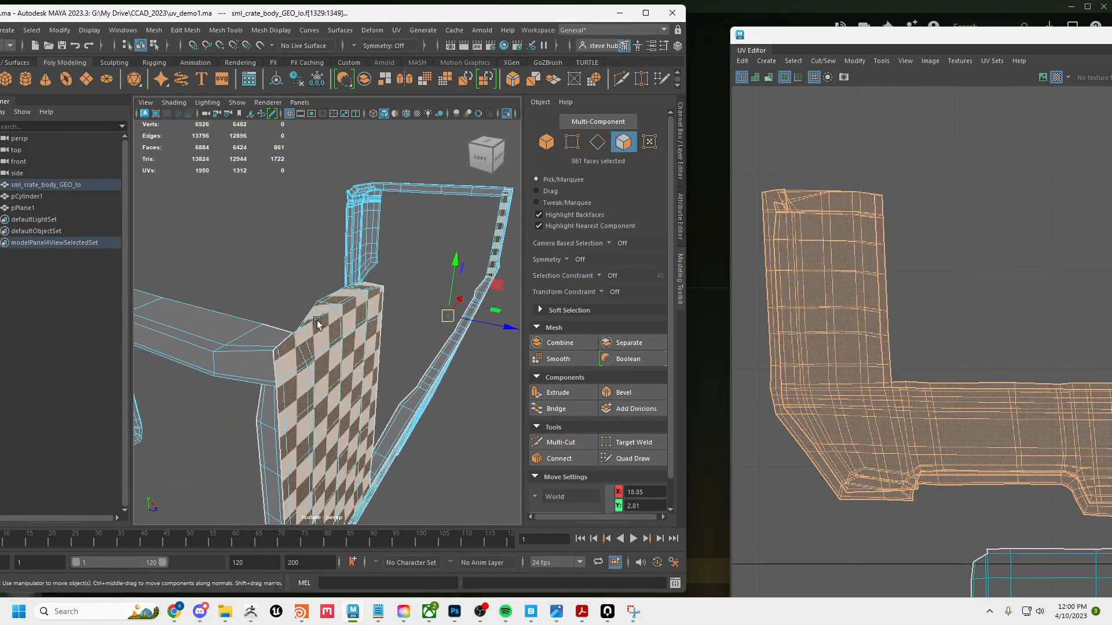
- Compare the full length of the front frame's UV shell with the checker pattern across the crate's front
scroll(950, 324, "down", 1)
middle_click_drag(977, 304, 773, 267, "alt")
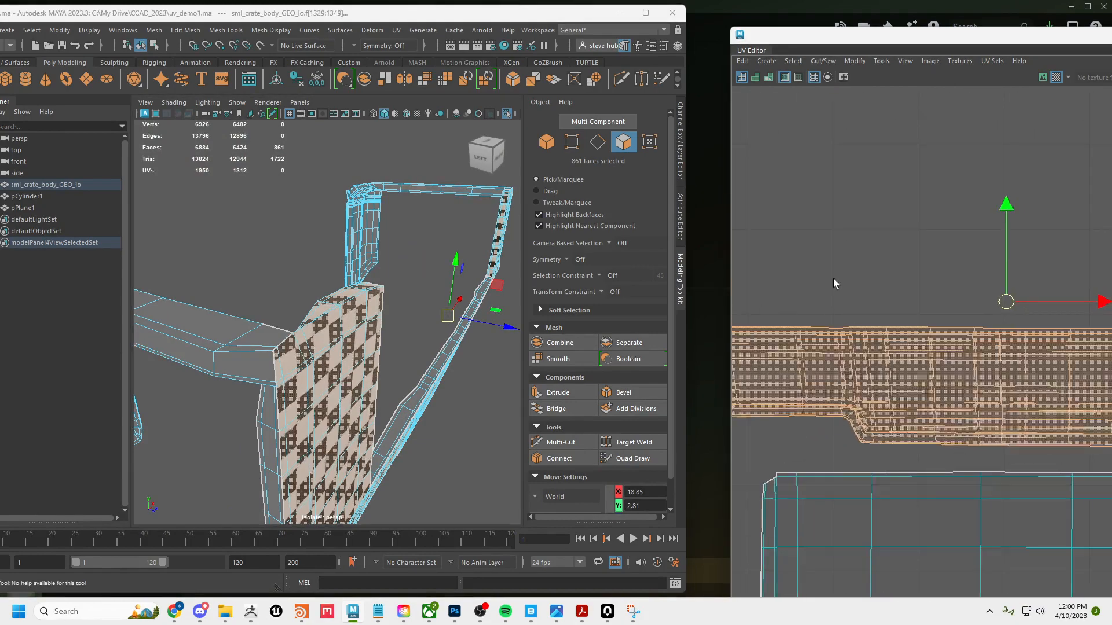
scroll(919, 310, "down", 2)
middle_click_drag(1042, 332, 865, 319, "alt")
scroll(886, 327, "down", 2)
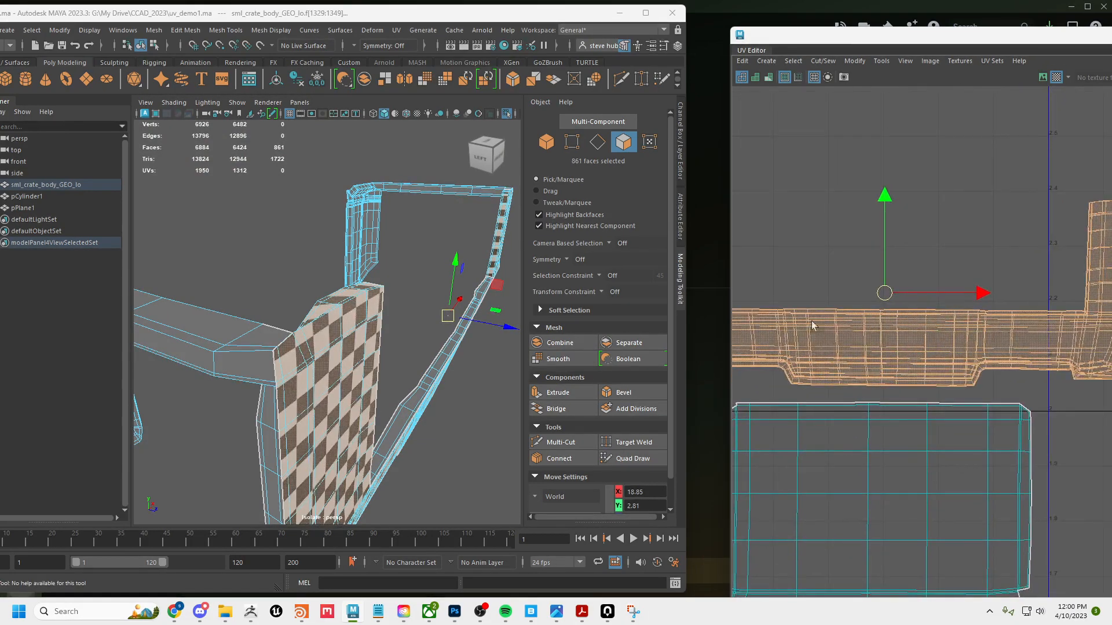
scroll(786, 357, "down", 4)
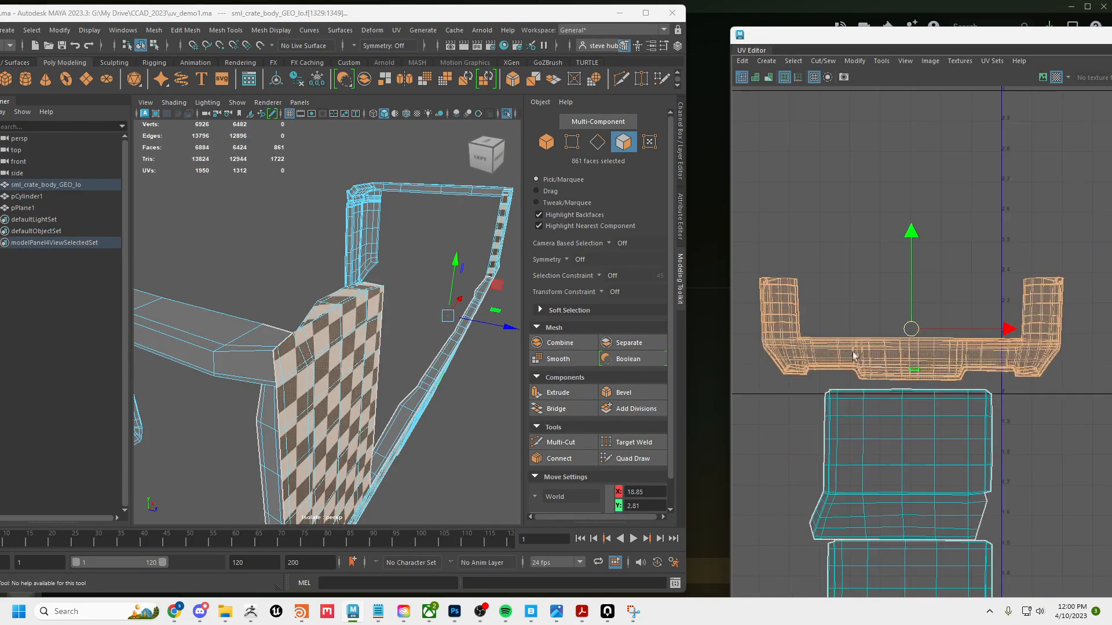
middle_click_drag(890, 392, 868, 348, "alt")
left_click_drag(442, 329, 299, 331, "alt")
scroll(341, 330, "down", 4)
middle_click_drag(334, 339, 332, 361, "alt")
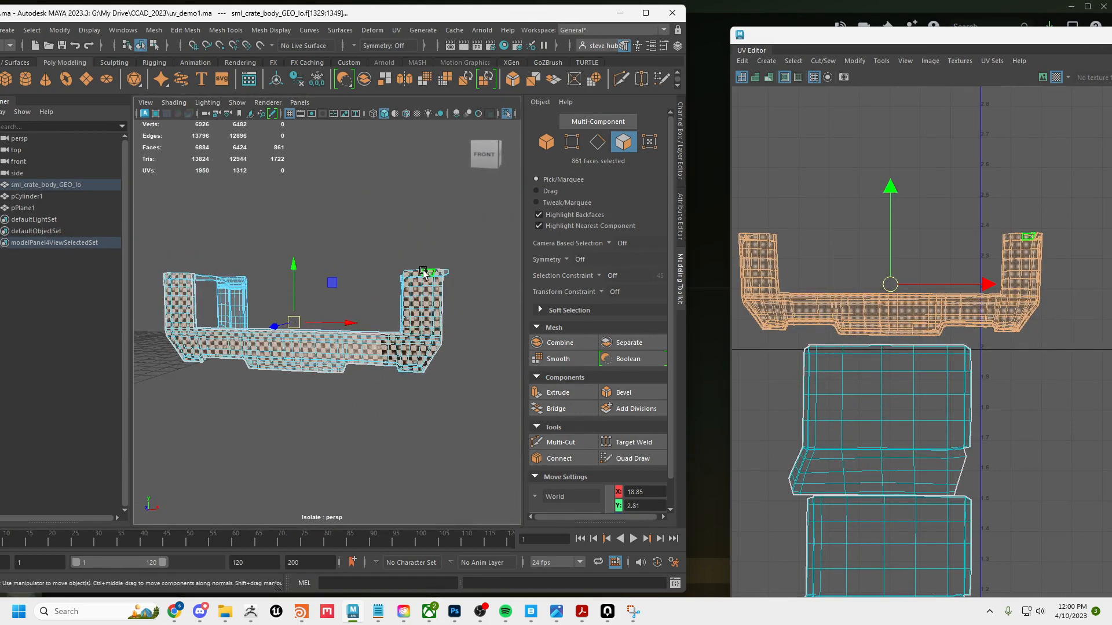
left_click_drag(349, 360, 383, 379, "alt")
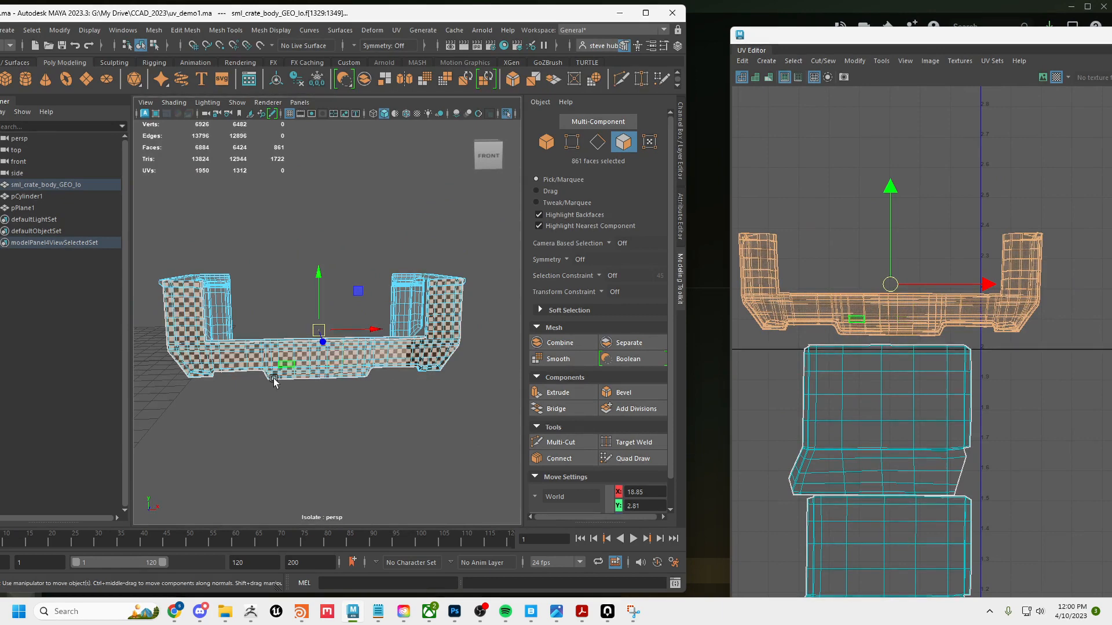
left_click_drag(273, 380, 384, 397, "alt")
right_click_drag(359, 398, 439, 402, "alt")
left_click_drag(371, 408, 343, 379, "alt")
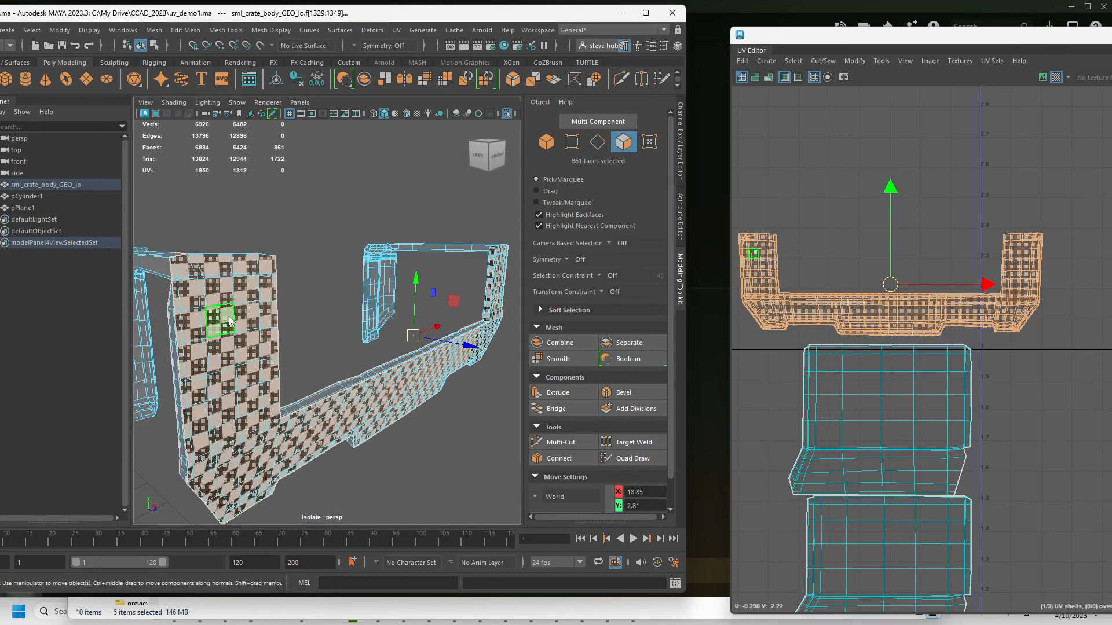
- Return the crate body to object selection and end its isolation to show the whole model beside the end panel
right_click_drag(230, 320, 307, 241)
key("ctrl+1")
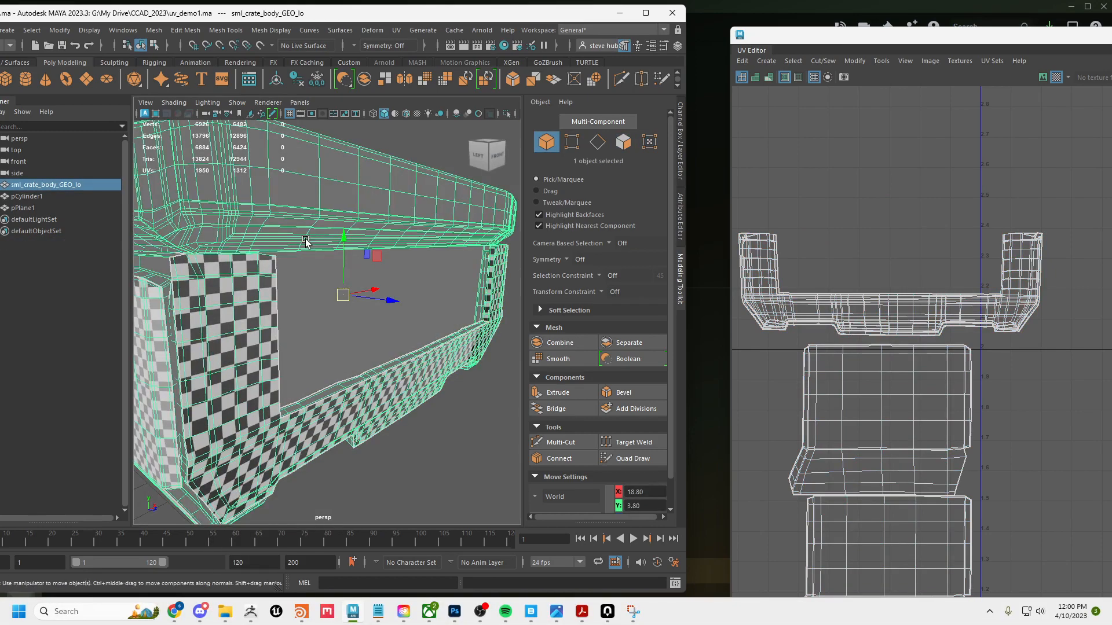
left_click(458, 418)
right_click_drag(459, 447, 371, 428, "alt")
left_click(360, 383)
mouse_move(354, 406)
left_mouse_down("alt")
mouse_move(390, 422)
mouse_move(352, 417)
left_mouse_up("alt")
right_click_drag(352, 417, 414, 414, "alt")
left_click_drag(370, 400, 348, 354, "alt")
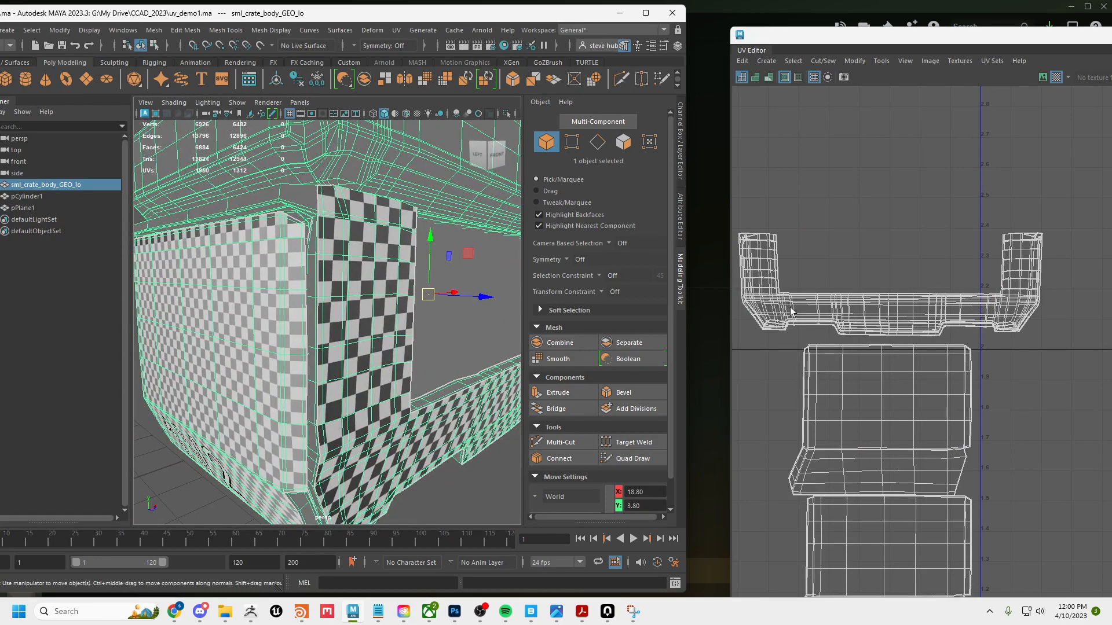
- Select the front frame's UV shell and scale it up to match the end panel's checker size
left_click(861, 294)
right_click_drag(873, 304, 847, 289)
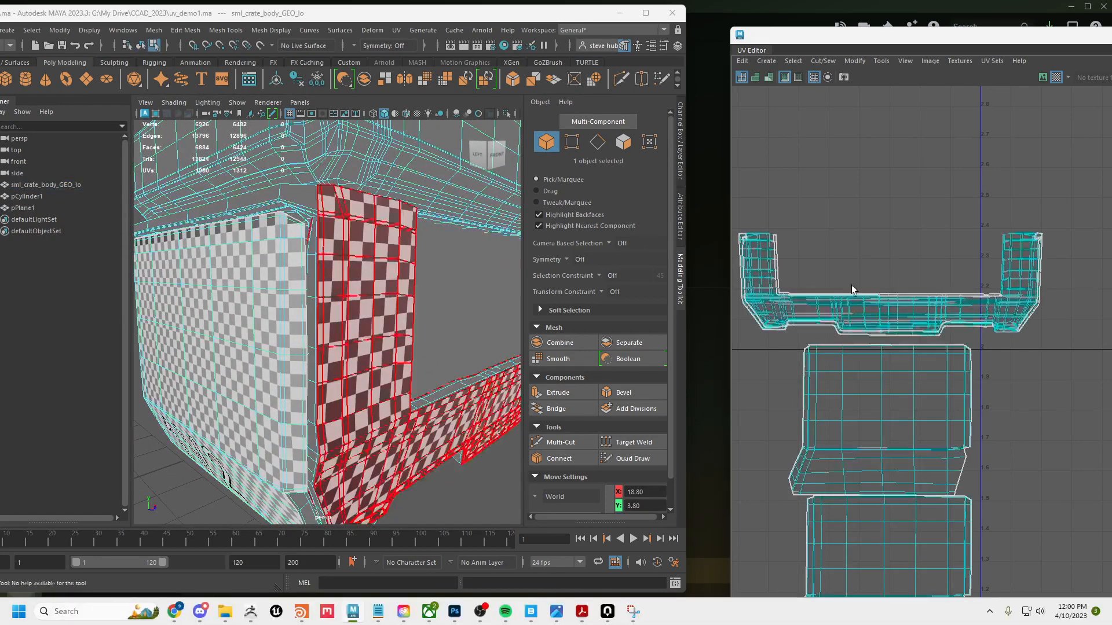
left_click(942, 328)
key("r")
left_click_drag(891, 284, 927, 291)
right_click_drag(988, 405, 844, 397, "alt")
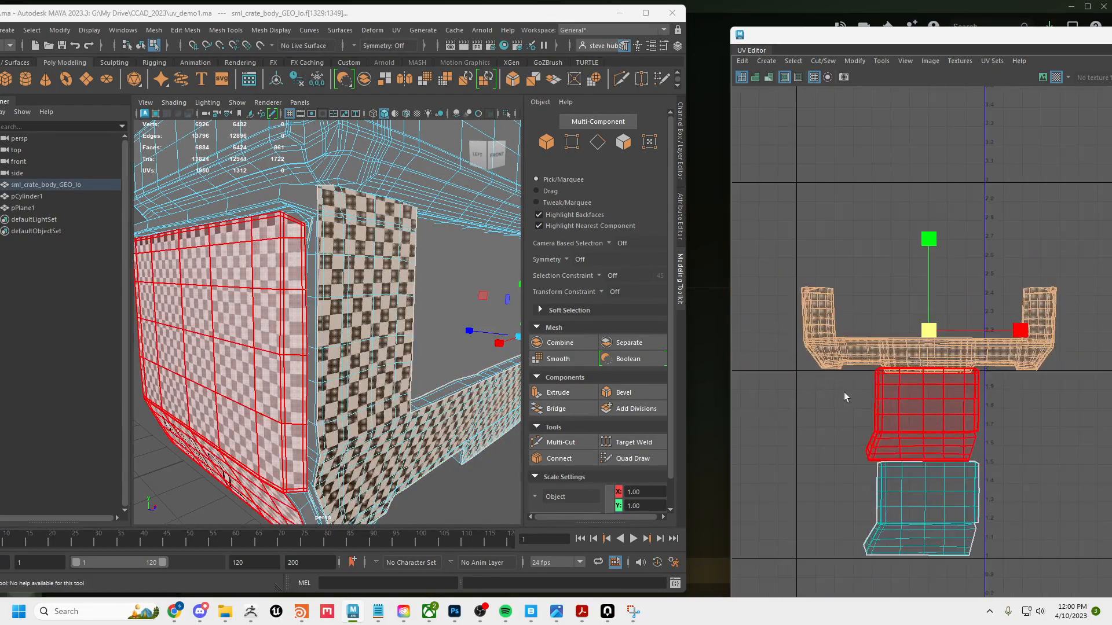
middle_click_drag(844, 397, 813, 339, "alt")
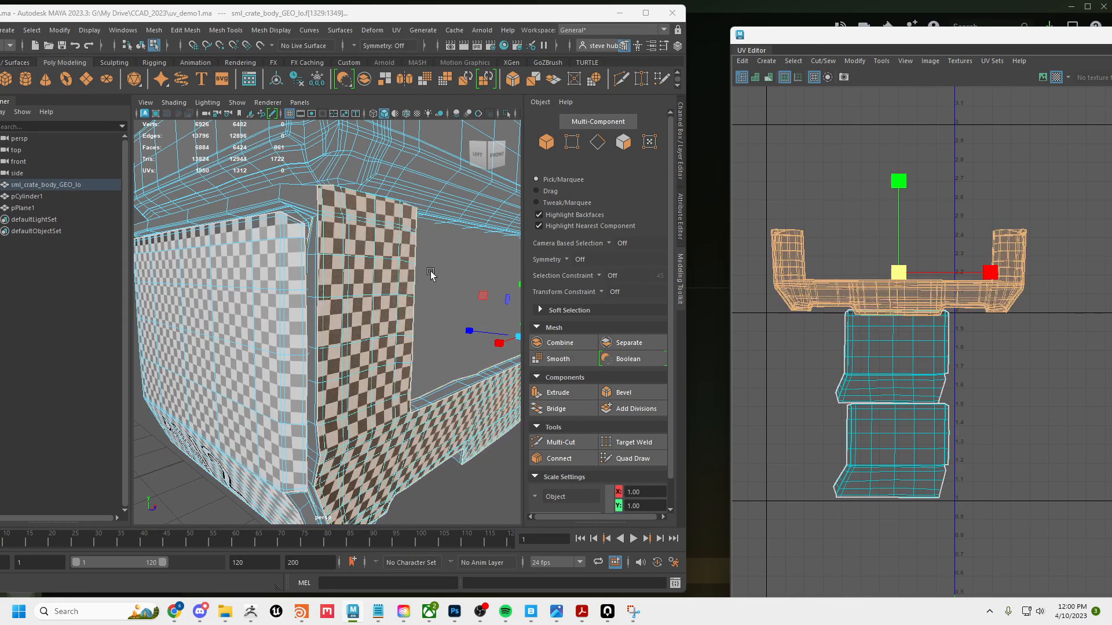
left_click_drag(449, 289, 405, 278, "alt")
- Move the front frame's UV shell directly below the two end-panel shells
key("w")
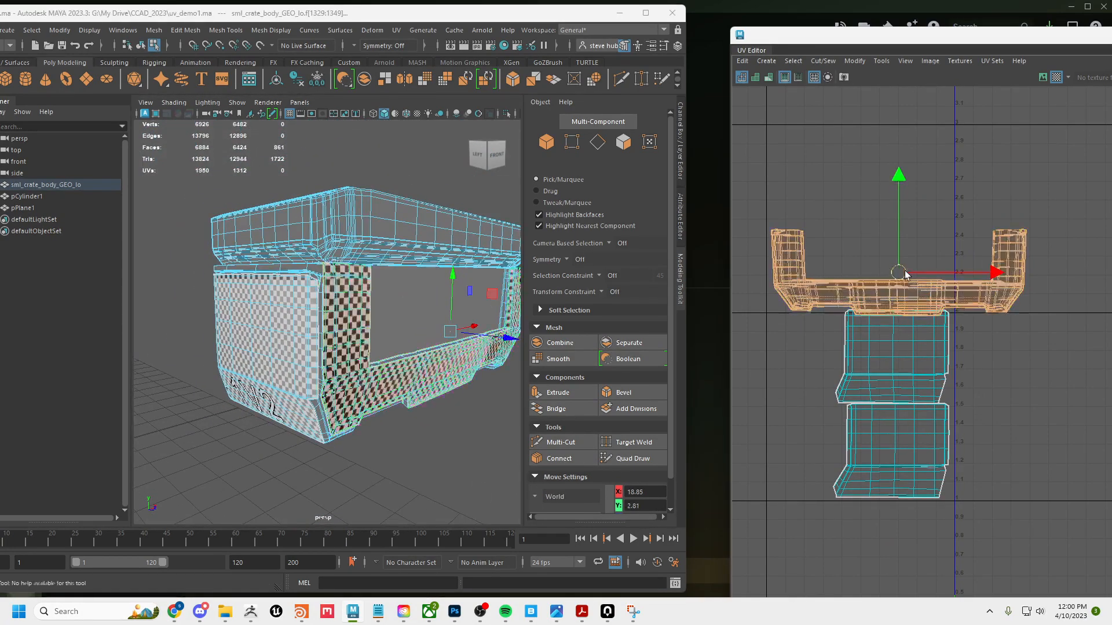
left_click_drag(901, 274, 903, 498)
middle_click_drag(1016, 398, 774, 464, "alt")
- Add the end-panel shells to the selection and move all three shells into the first UV tile
left_click(800, 248, "shift")
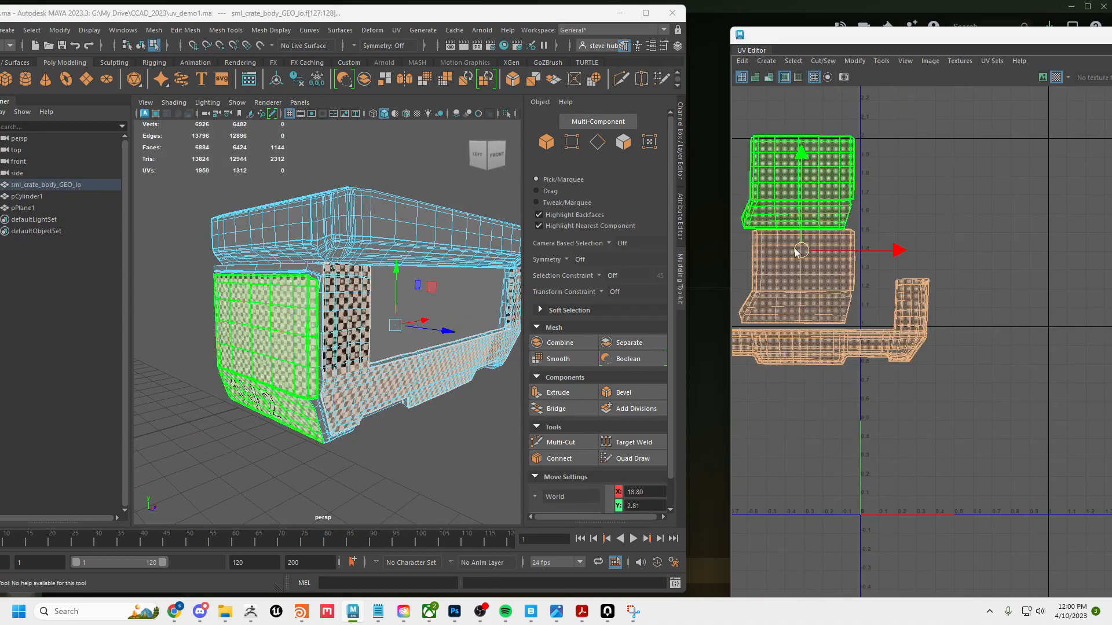
left_click_drag(806, 257, 971, 417)
middle_click_drag(1091, 344, 1009, 297, "alt")
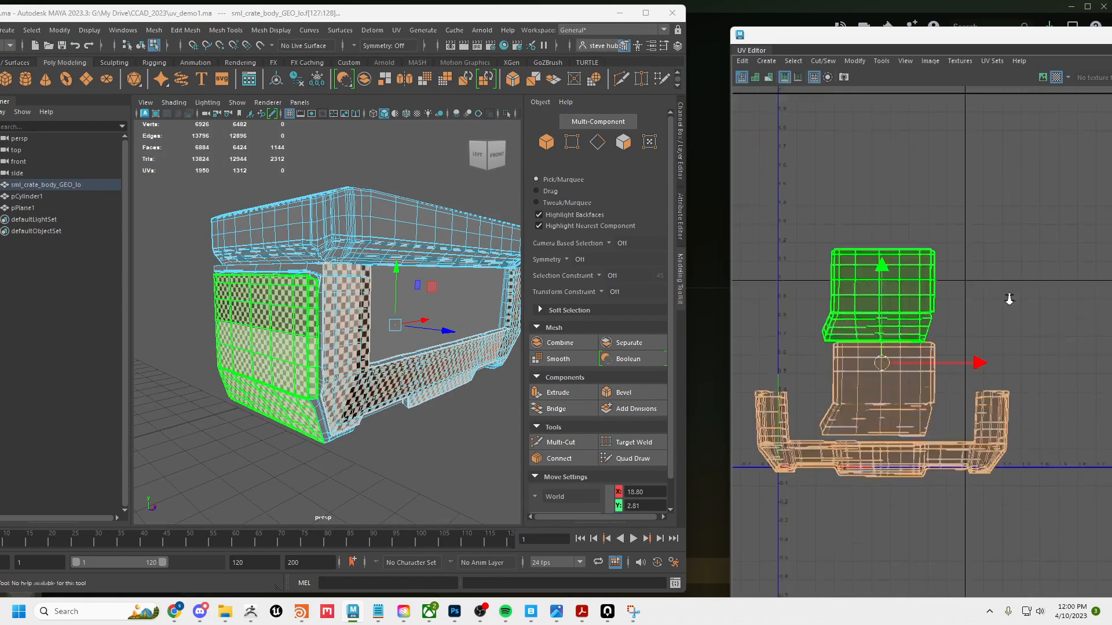
- Scale the three selected UV shells down together to fit the width of the first UV tile
scroll(1008, 297, "down", 1)
key("e")
key("r")
mouse_move(897, 357)
left_mouse_down()
mouse_move(874, 360)
mouse_move(894, 369)
left_mouse_up()
key("w")
middle_click_drag(451, 392, 410, 422, "alt")
right_click_drag(410, 422, 395, 391, "alt")
left_click_drag(493, 347, 481, 359, "alt")
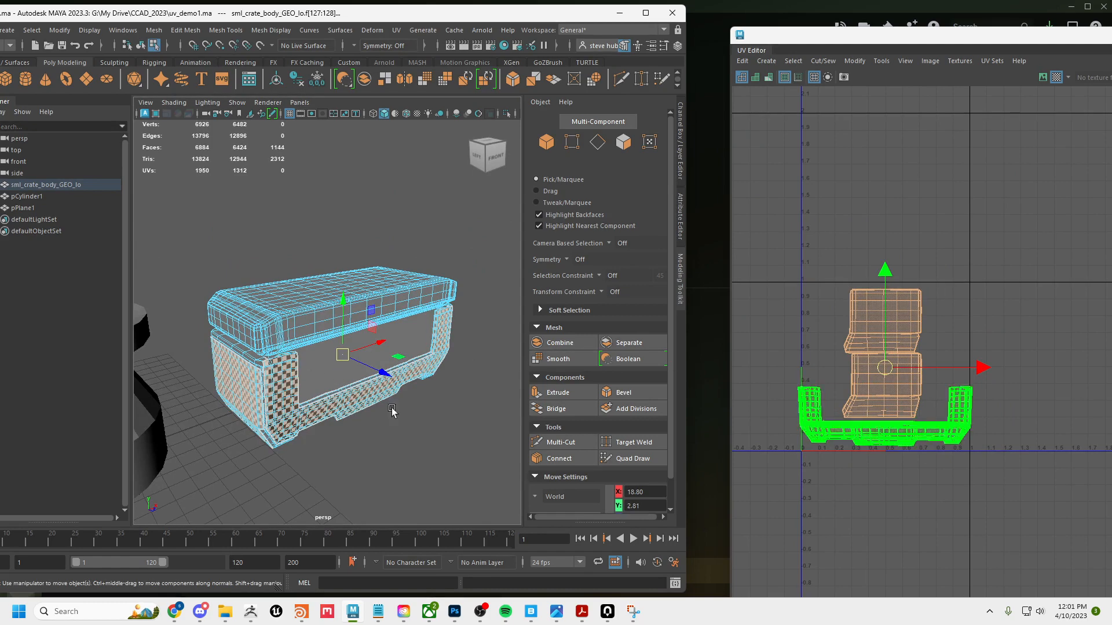
- Try shifting the three UV shells sideways past the first tile's edge and move them back inside
scroll(975, 502, "down", 3)
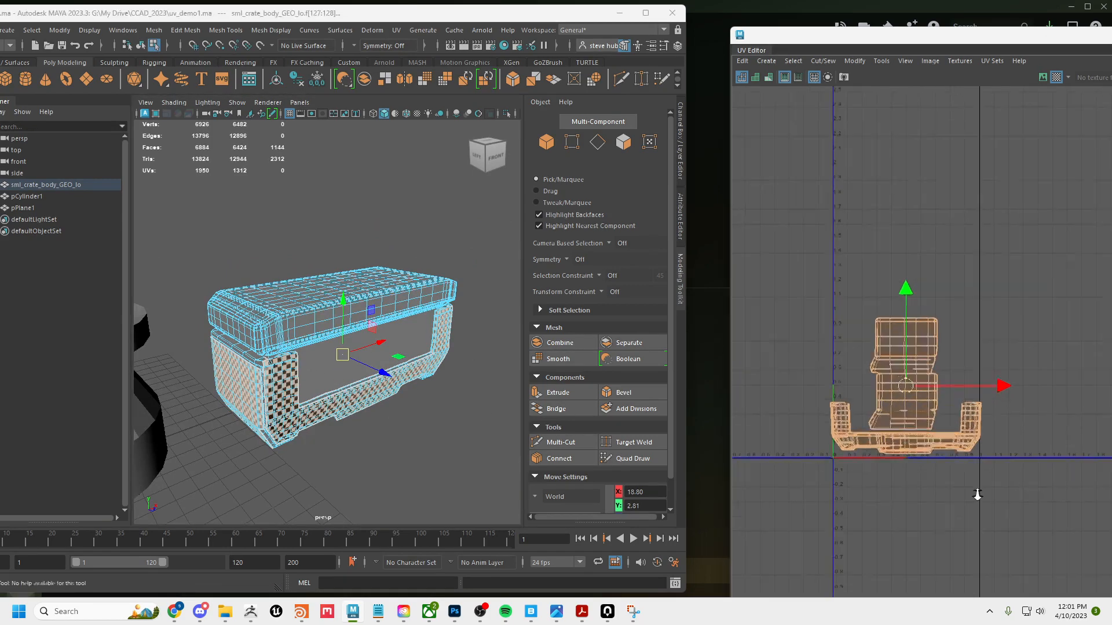
middle_click_drag(976, 501, 867, 499)
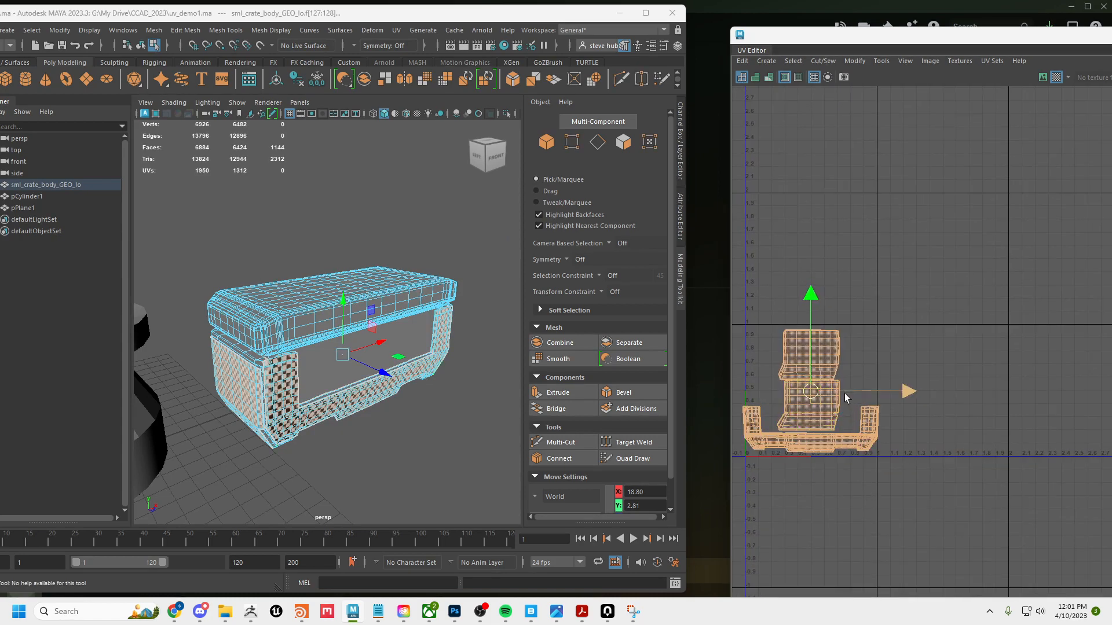
left_click_drag(845, 394, 820, 384)
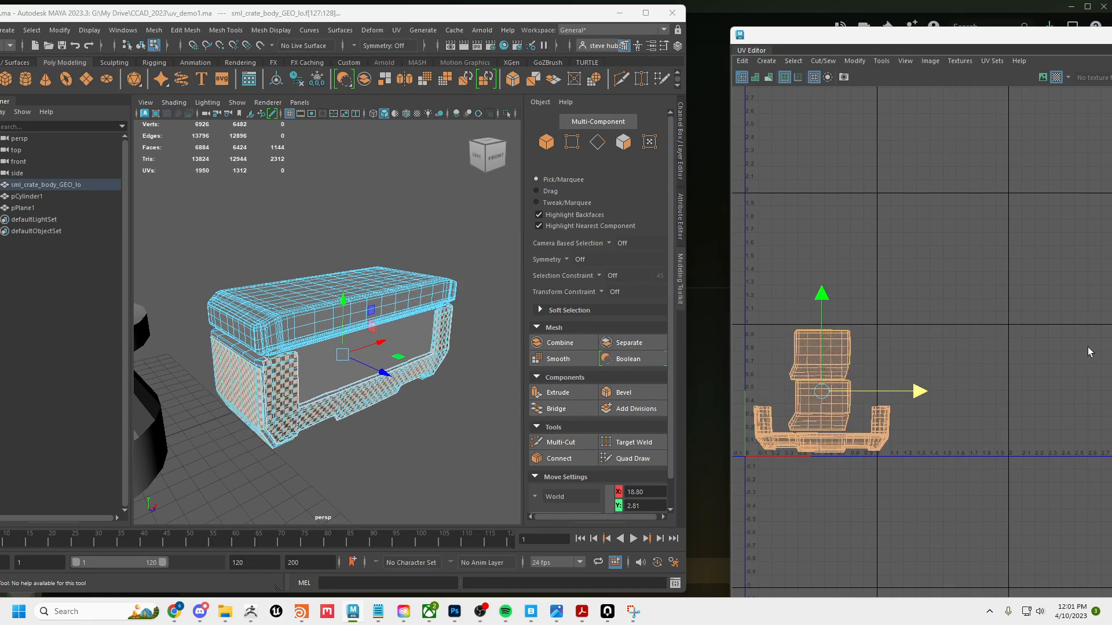
left_click_drag(868, 394, 856, 394)
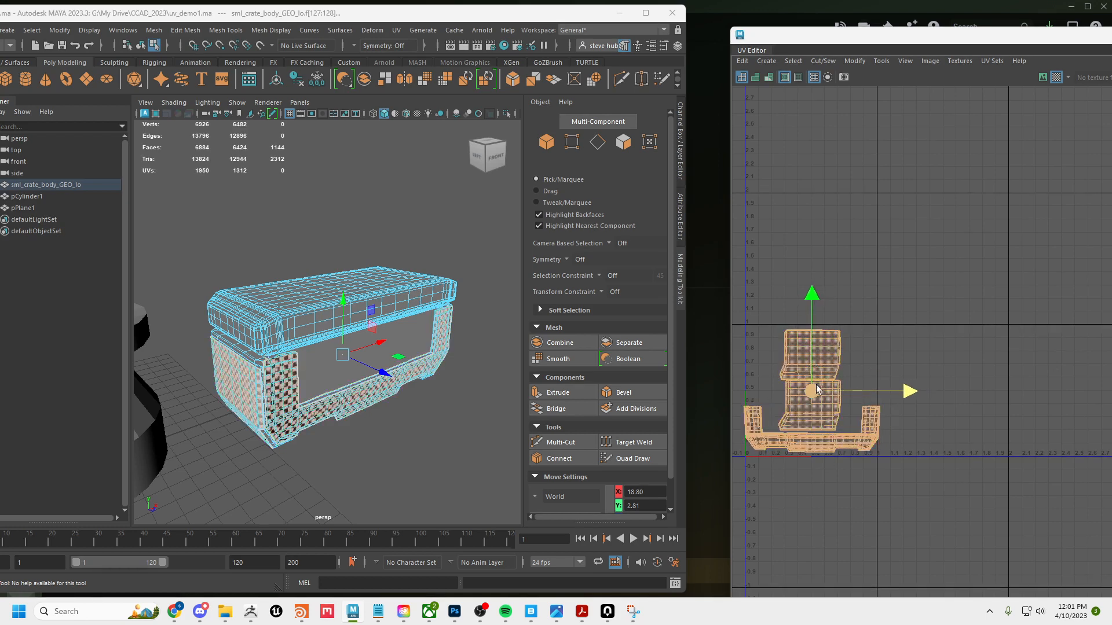
- Apply an automatic UV projection to all the lid's faces and move the resulting shells into the second UV tile
left_click(303, 300)
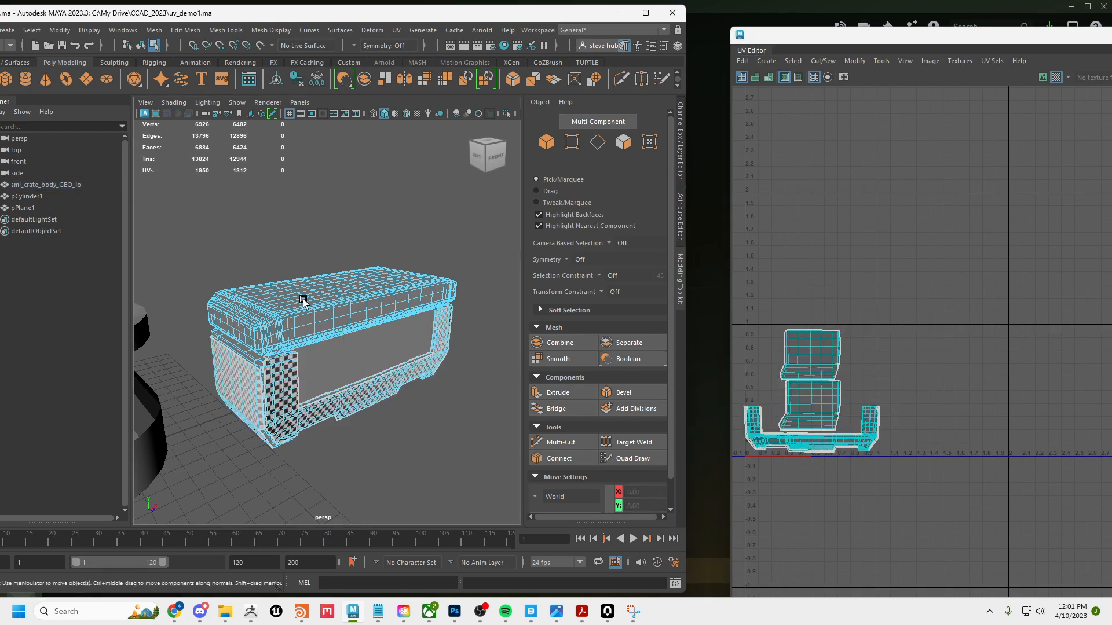
right_click_drag(318, 302, 315, 312)
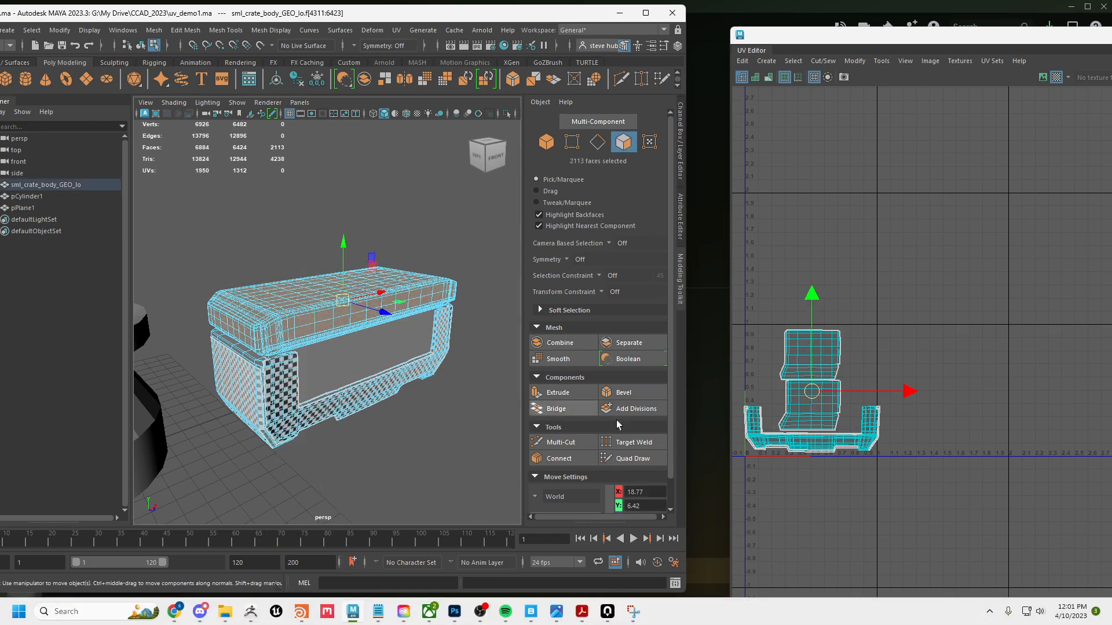
left_click(396, 29)
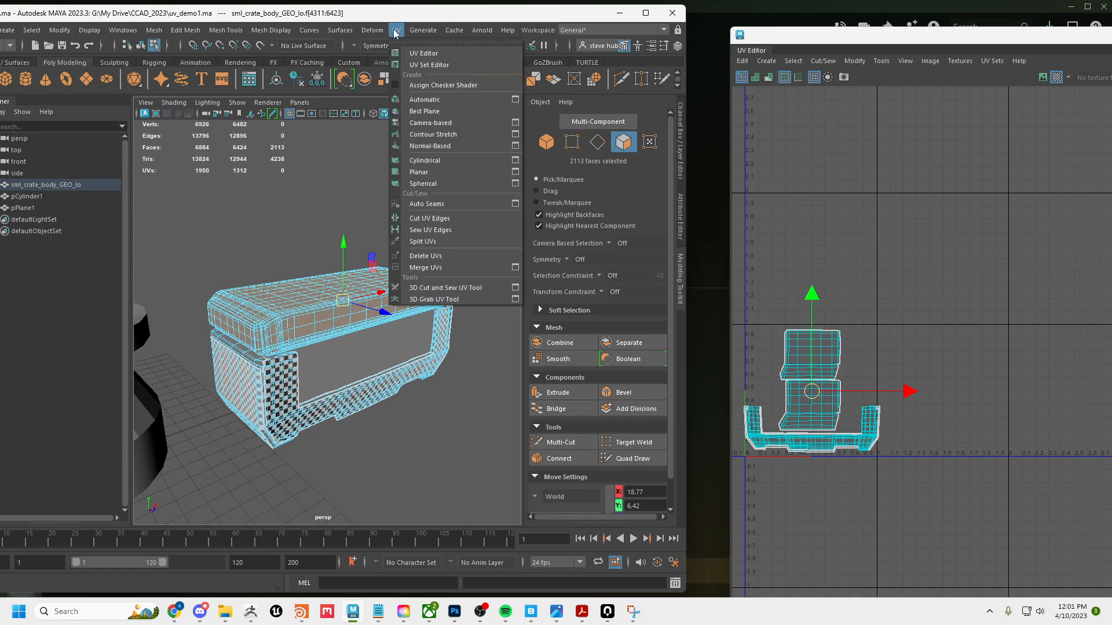
left_click(417, 97)
key("w")
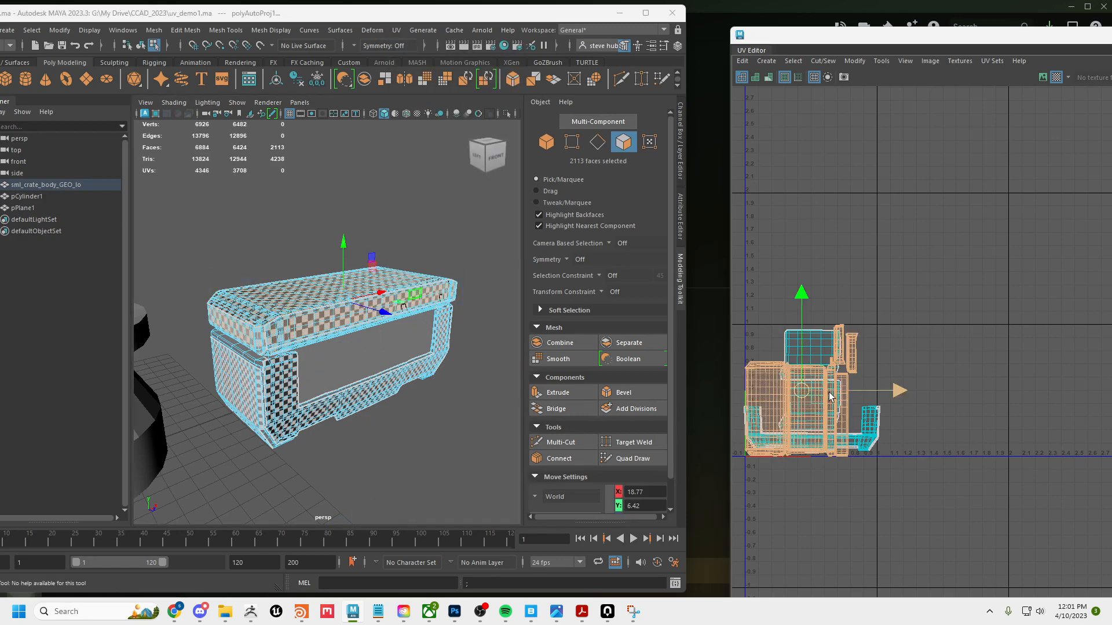
left_click_drag(832, 394, 967, 407)
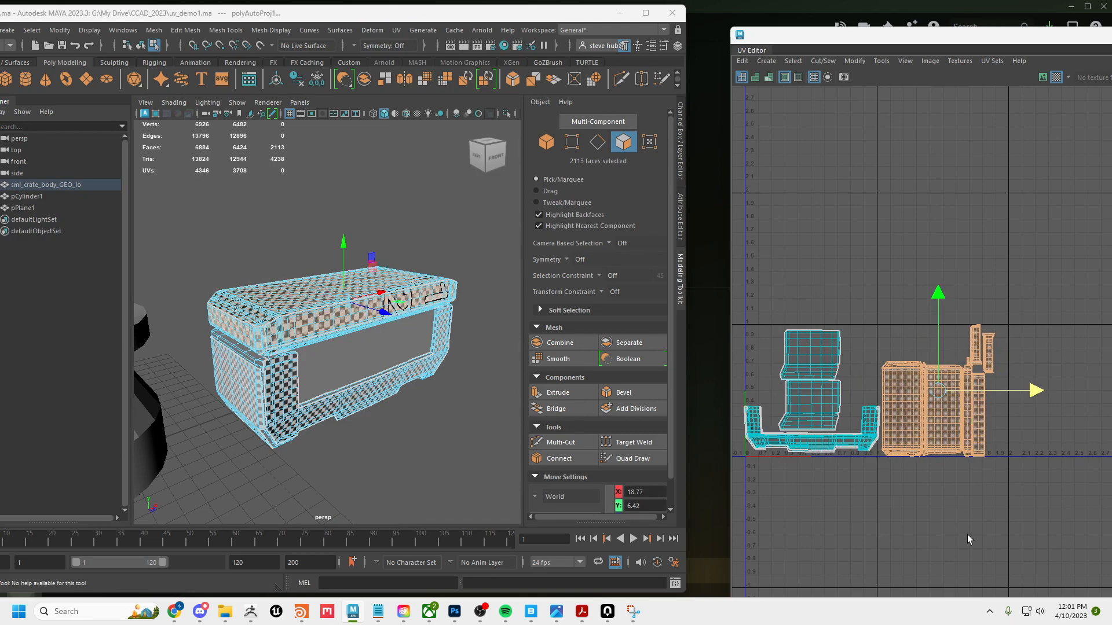
- Select the crate's inner box, apply an automatic UV projection to it, and move the resulting shells into the third UV tile
left_click_drag(443, 408, 345, 347, "alt")
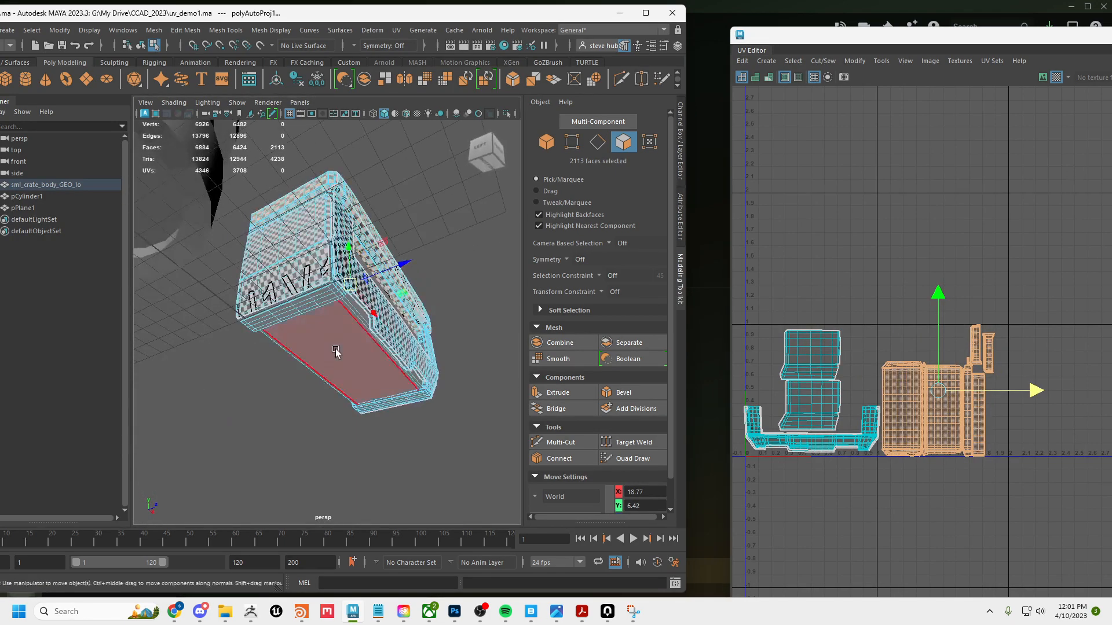
left_click(343, 344)
right_click(328, 335)
right_click_drag(325, 297, 326, 300)
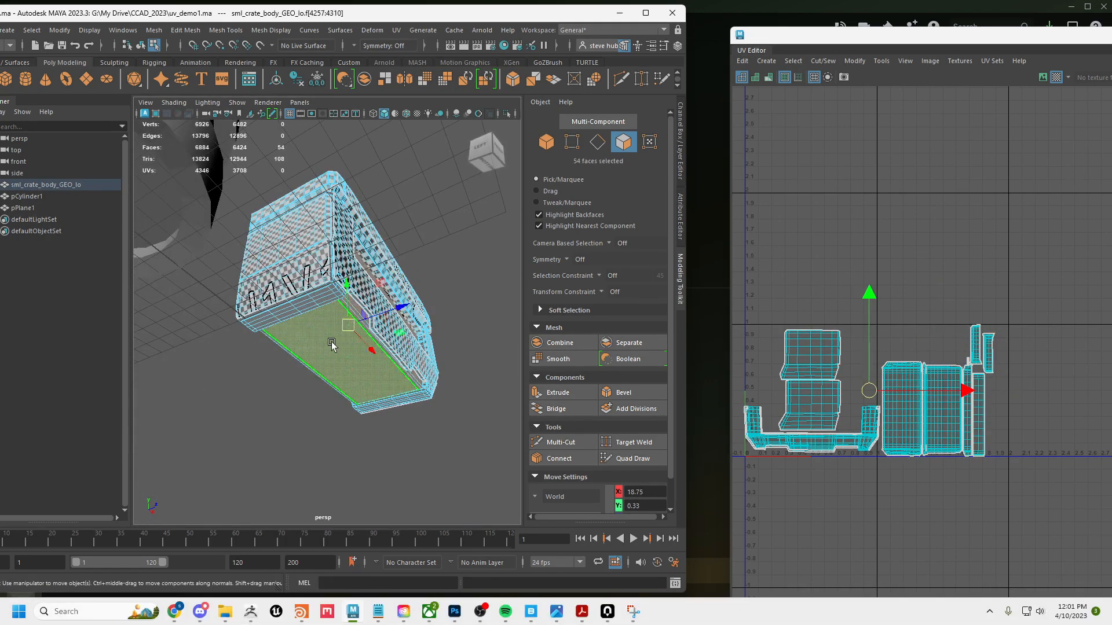
double_click(331, 344)
left_click_drag(396, 331, 421, 366, "alt")
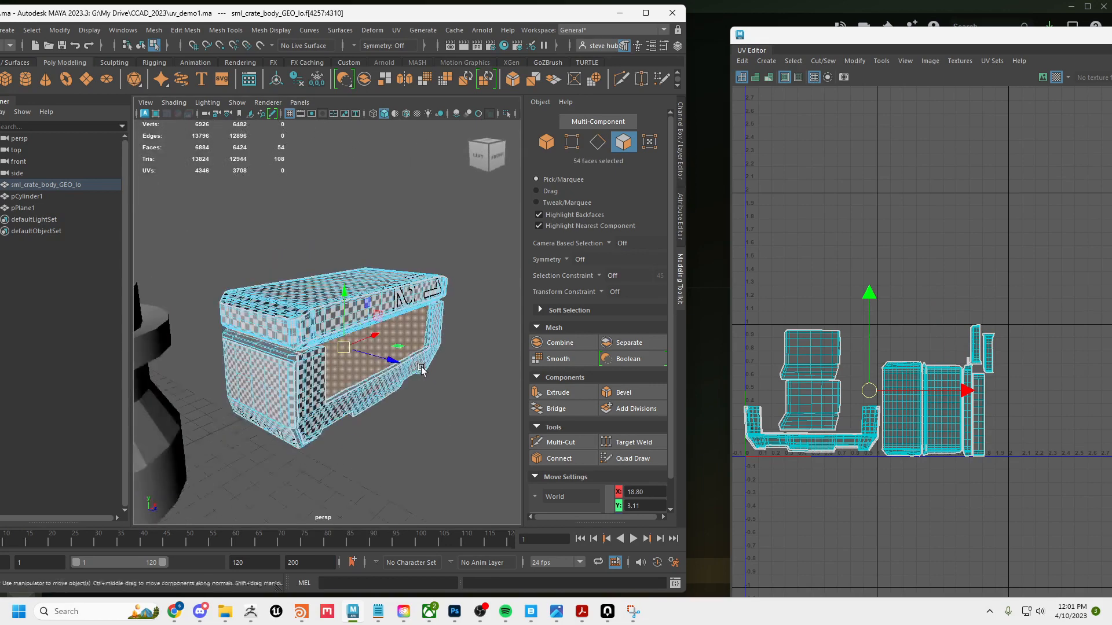
left_click(399, 30)
left_click(420, 110)
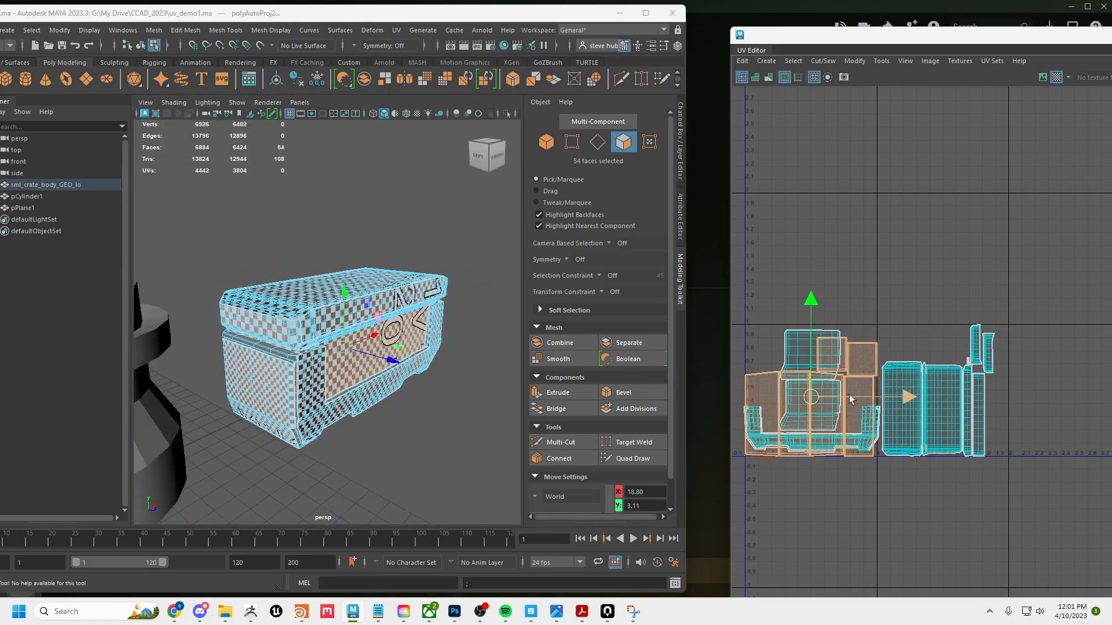
left_click_drag(850, 399, 1100, 416)
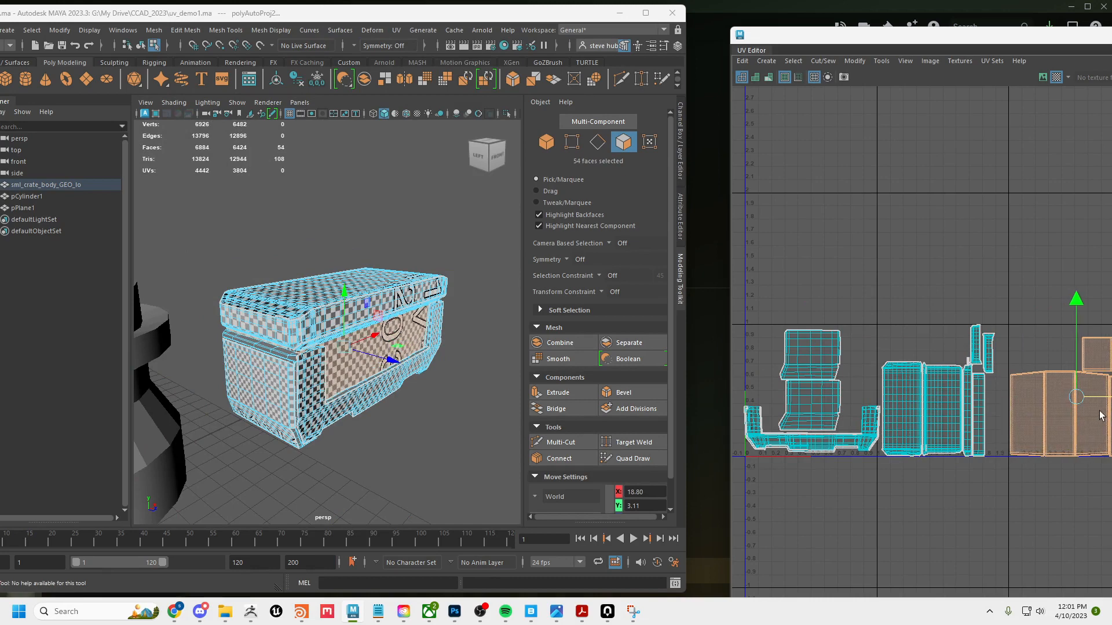
- Narrow the main window beside the UV Editor and bring the crate's checkered front into a closer view
left_click_drag(686, 334, 641, 335)
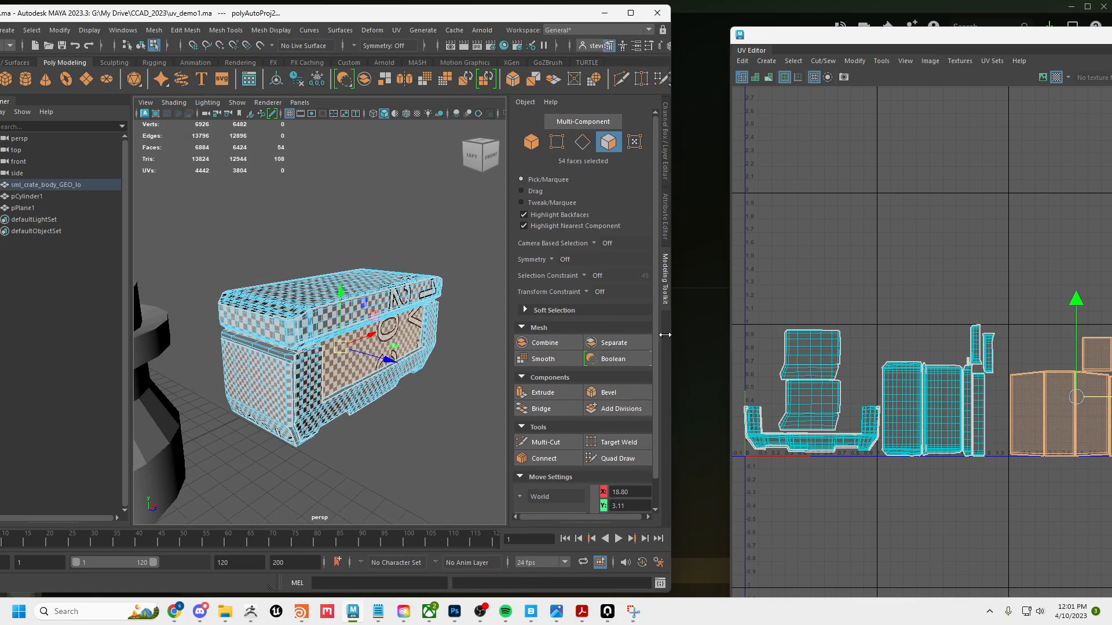
middle_click_drag(958, 304, 921, 287, "alt")
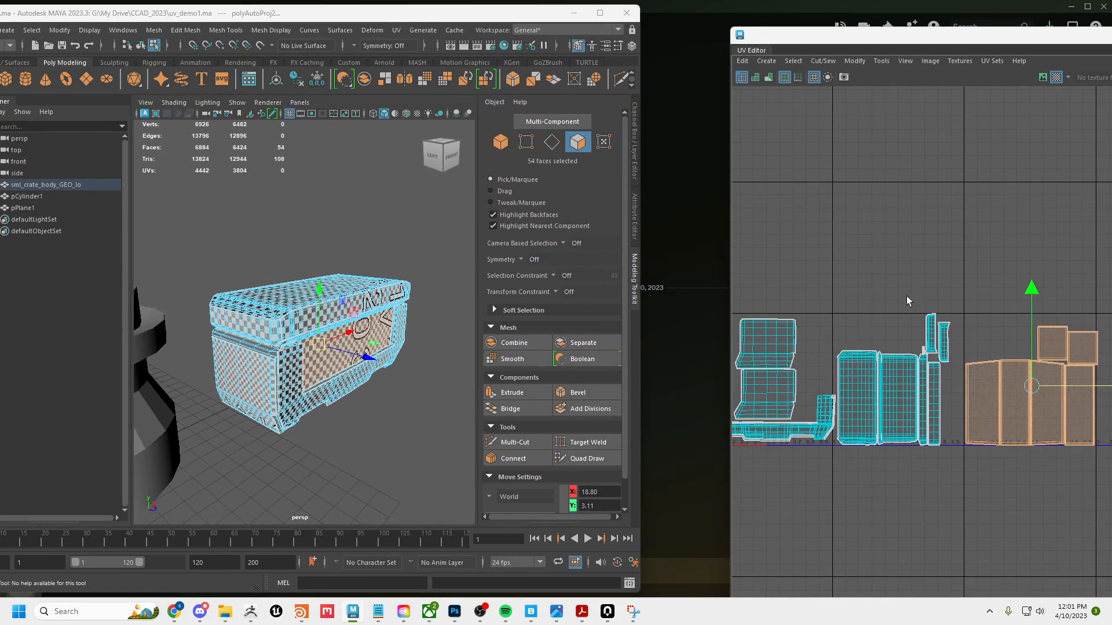
scroll(292, 357, "up", 4)
mouse_move(301, 357)
left_mouse_down("alt")
mouse_move(296, 342)
mouse_move(254, 331)
mouse_move(307, 335)
left_mouse_up("alt")
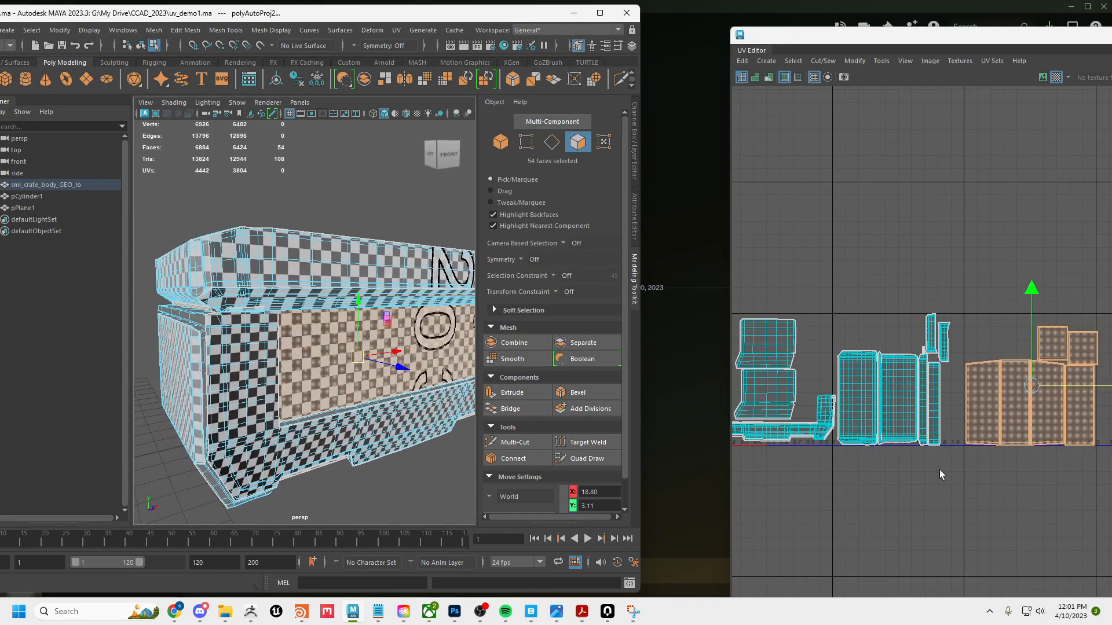
- Select all the crate's UV shells across the three tiles and lay them out together inside the first UV tile
left_click_drag(747, 243, 967, 426)
left_click_drag(1084, 499, 1084, 499)
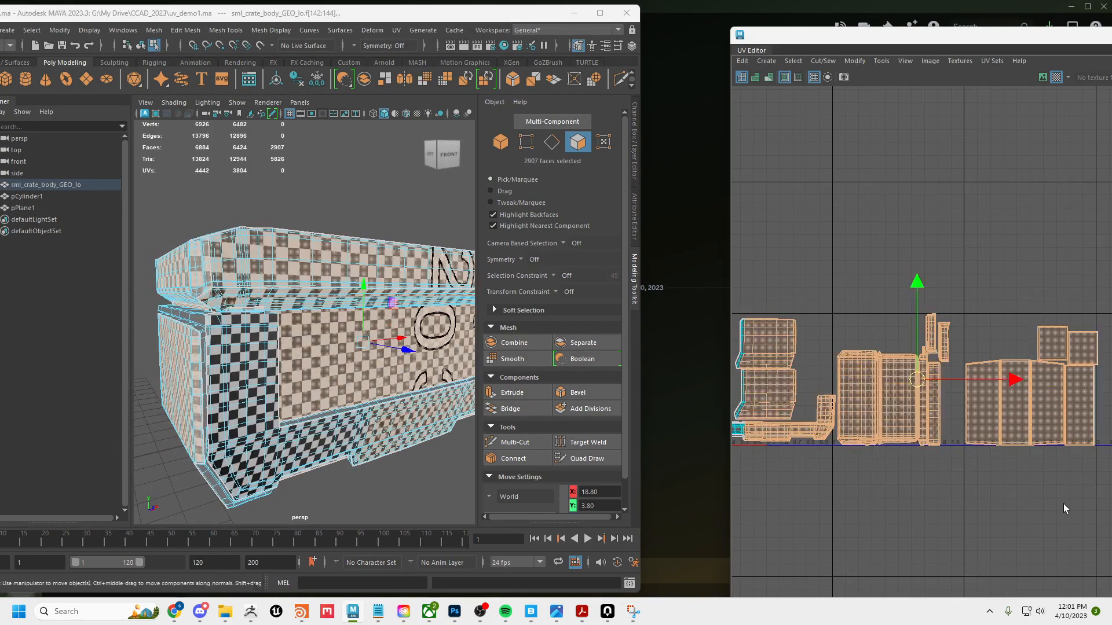
right_click_drag(1064, 503, 974, 479, "alt")
right_click(931, 424)
right_click_drag(933, 424, 884, 380)
left_click_drag(758, 294, 1111, 499)
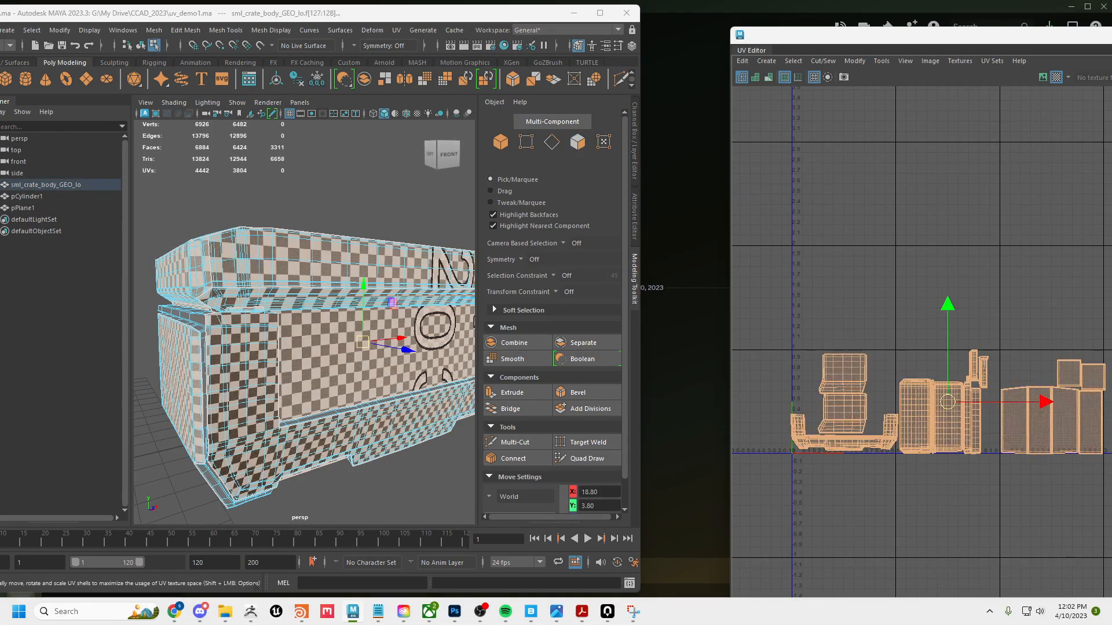
left_click_drag(382, 381, 407, 380, "alt")
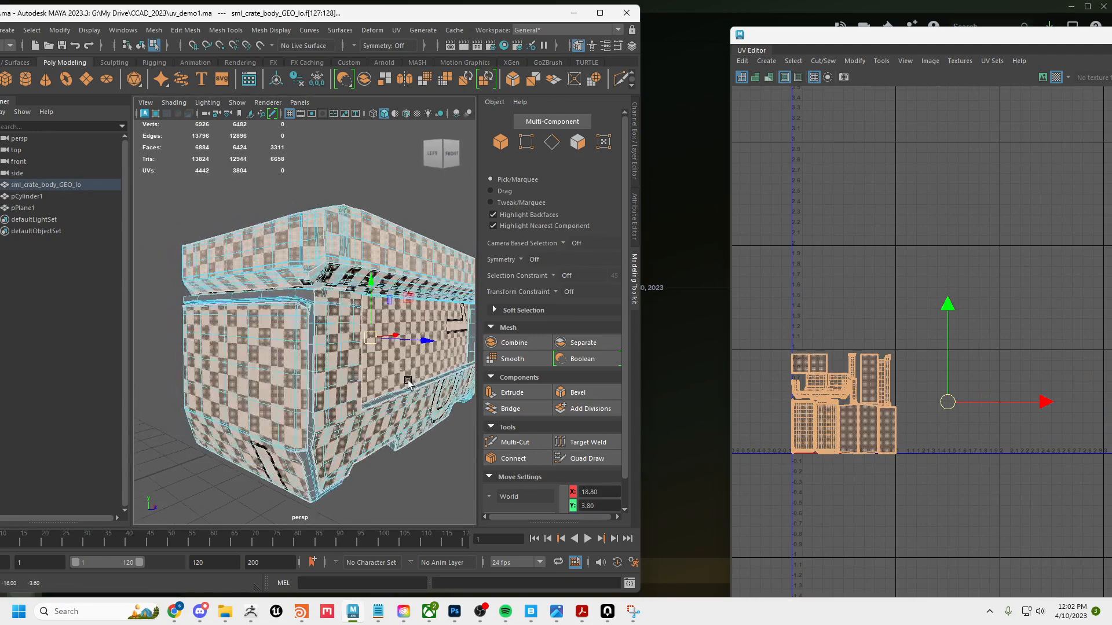
- Examine the checker pattern on the crate's lid, end and front for consistent square sizes
key("ctrl+z")
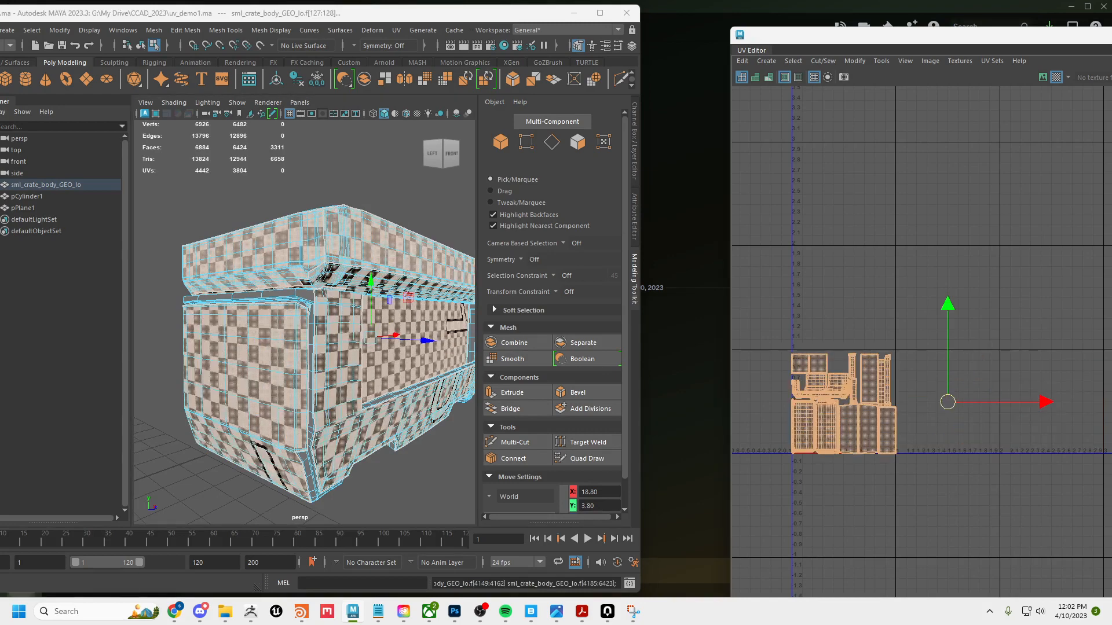
scroll(381, 383, "down", 5)
left_click_drag(381, 383, 319, 410, "alt")
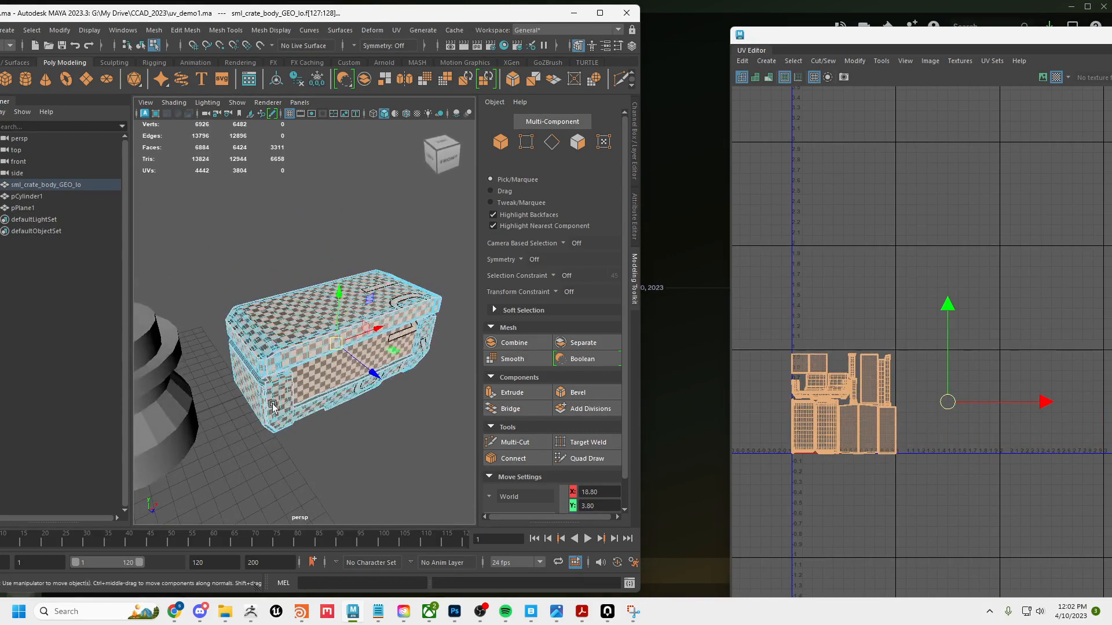
scroll(319, 410, "up", 2)
scroll(319, 409, "up", 1)
mouse_move(282, 324)
left_mouse_down("alt")
mouse_move(316, 330)
mouse_move(292, 324)
left_mouse_up("alt")
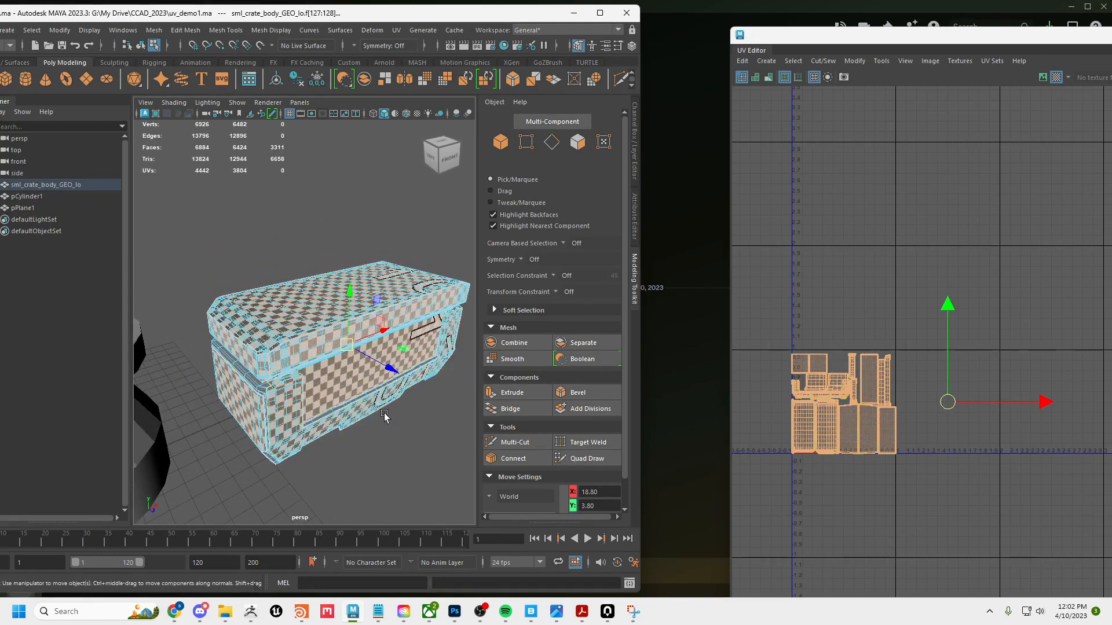
scroll(803, 418, "up", 2)
middle_click_drag(890, 452, 965, 427, "alt")
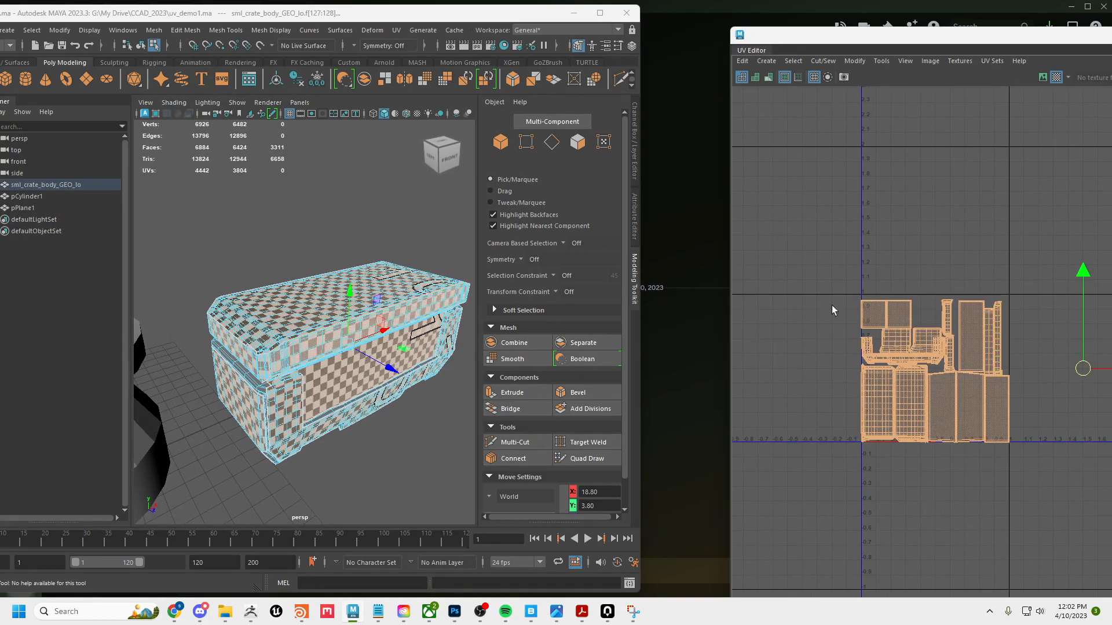
left_click_drag(400, 440, 385, 424, "alt")
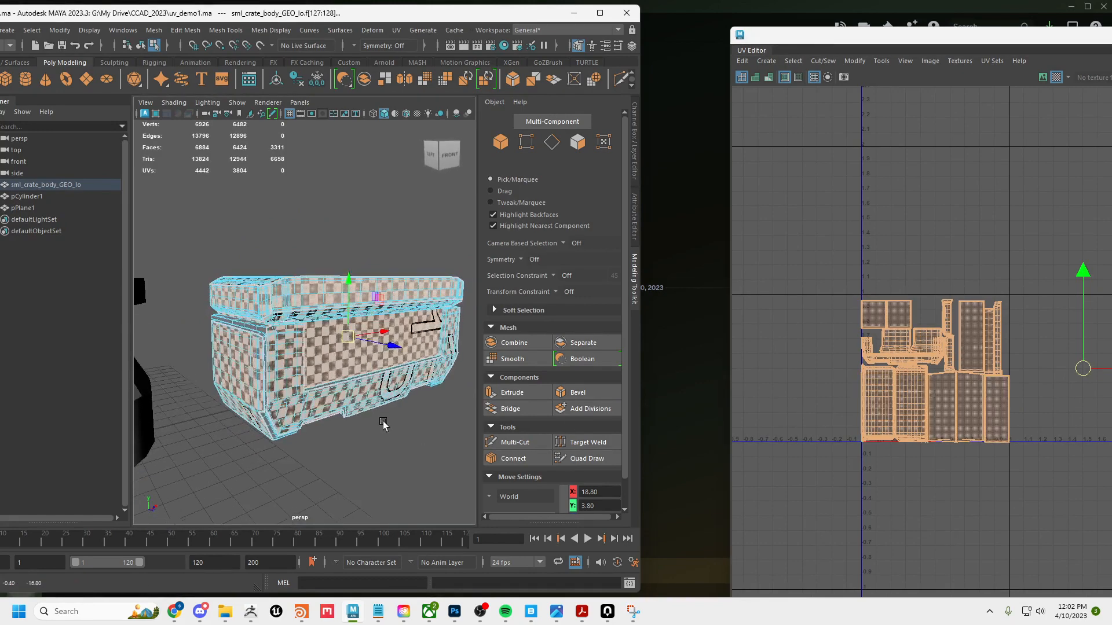
middle_click_drag(384, 424, 359, 411, "alt")
right_click_drag(360, 412, 391, 416, "alt")
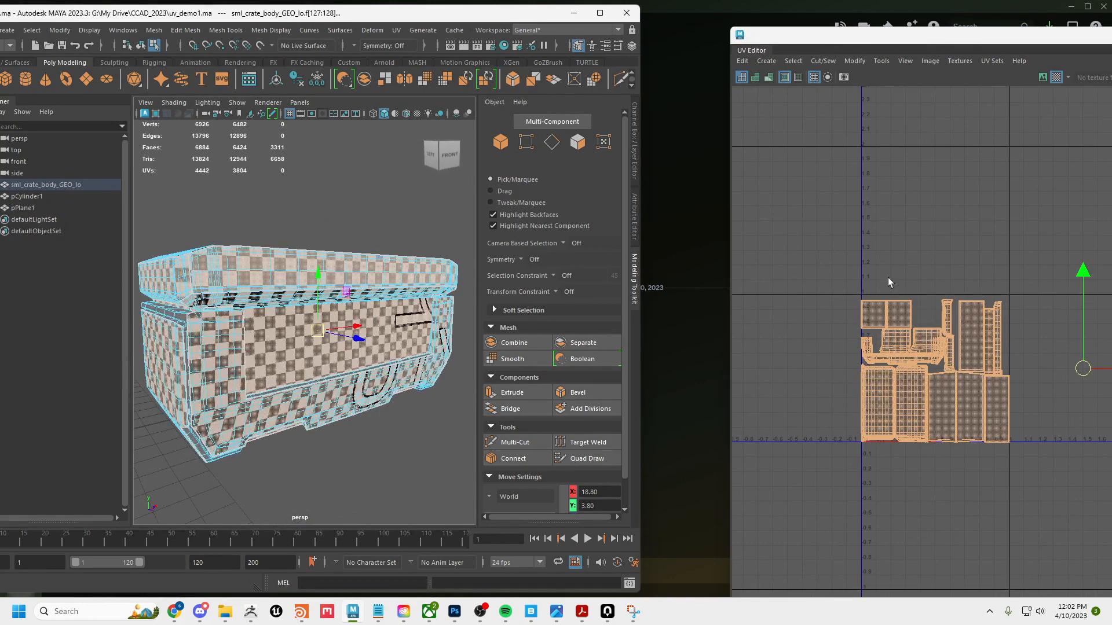
- Examine the packed UV layout's position within the UV tile grid, both from afar and up close
middle_click_drag(1056, 417, 1015, 461, "alt")
right_click_drag(1016, 461, 977, 504, "alt")
middle_click_drag(978, 505, 785, 540, "alt")
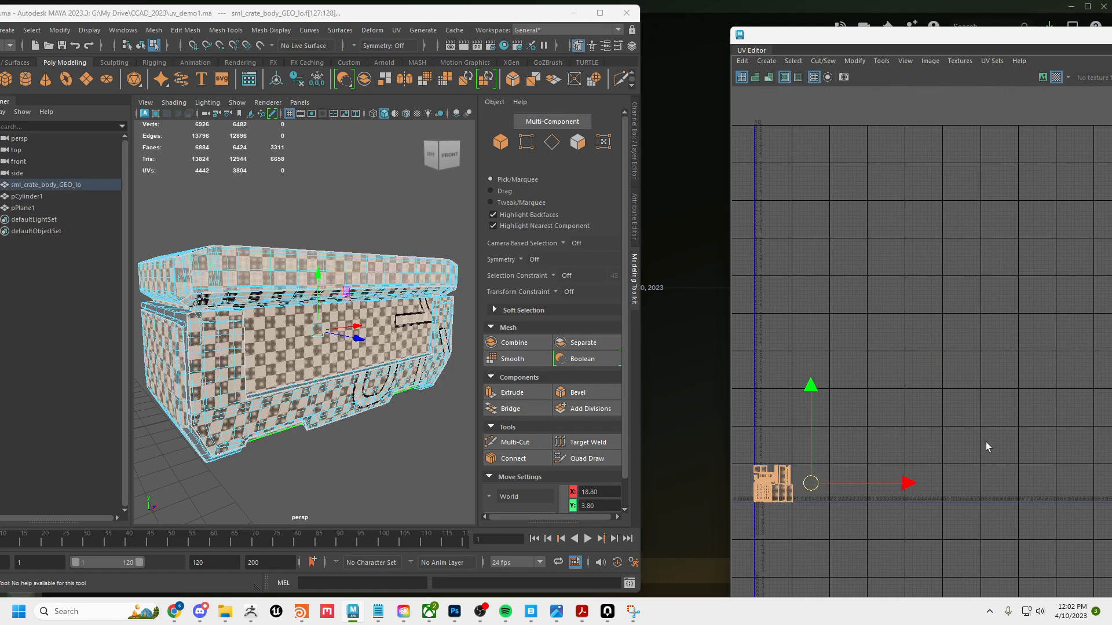
middle_click_drag(856, 520, 922, 442, "alt")
right_click_drag(922, 442, 972, 466, "alt")
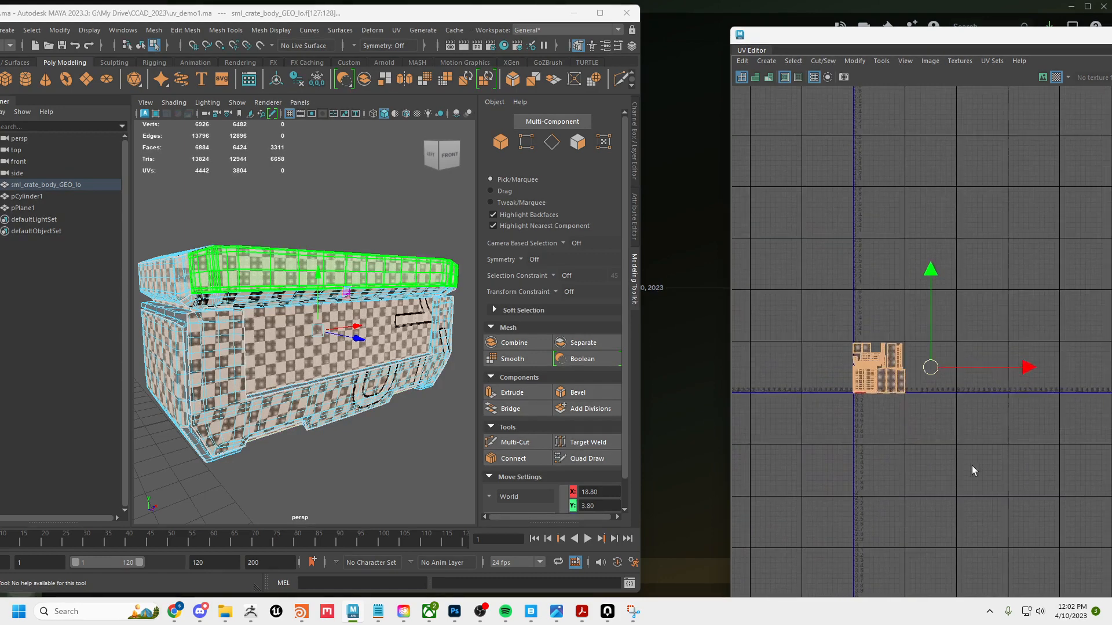
right_click_drag(847, 472, 919, 464, "alt")
middle_click_drag(919, 465, 869, 530, "alt")
right_click_drag(870, 530, 908, 456, "alt")
middle_click_drag(908, 456, 933, 490, "alt")
right_click_drag(933, 490, 978, 502, "alt")
middle_click_drag(978, 502, 938, 485, "alt")
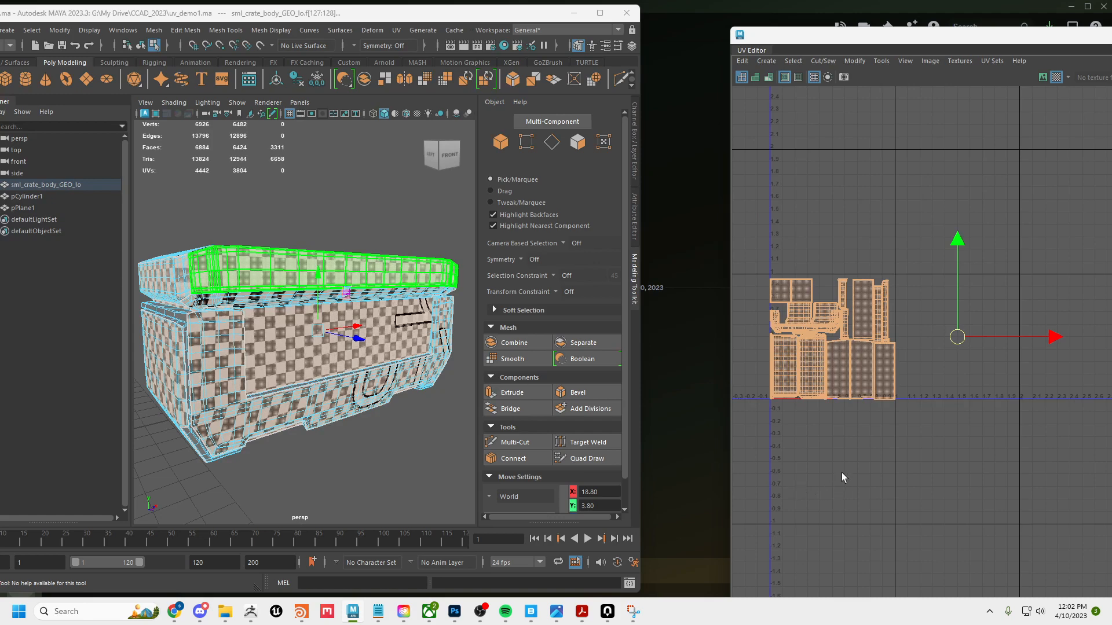
middle_click_drag(841, 473, 813, 538, "alt")
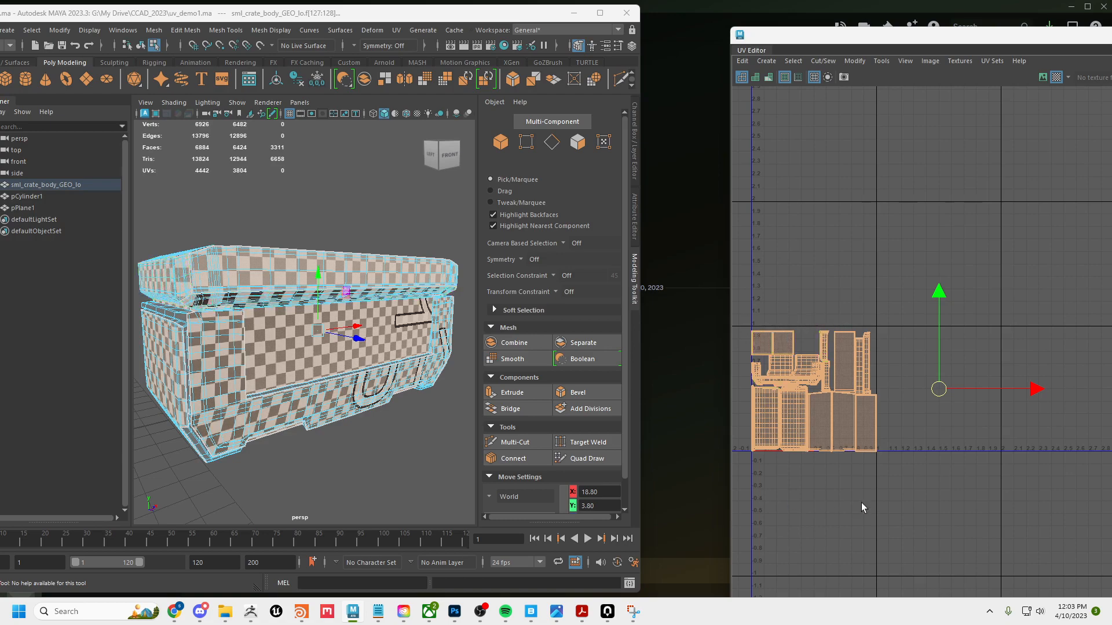
- Try shifting the packed UV layout across the first tile's edges and move it back inside the tile
scroll(913, 515, "down", 6)
middle_click_drag(918, 513, 899, 476)
scroll(923, 474, "down", 2)
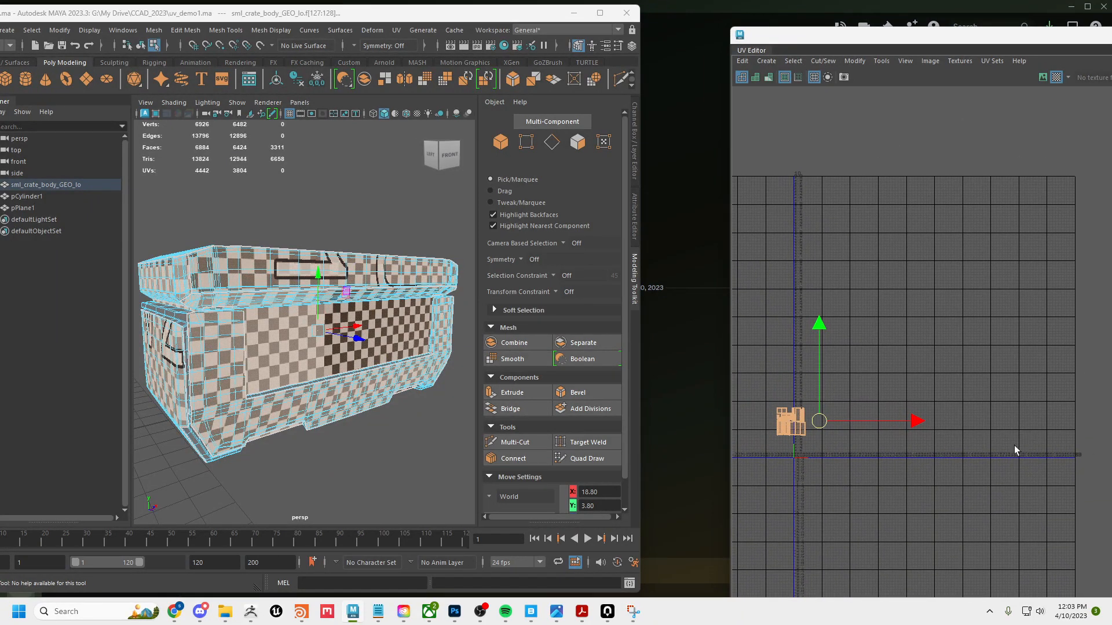
scroll(856, 484, "up", 3)
middle_click_drag(770, 453, 884, 469, "alt")
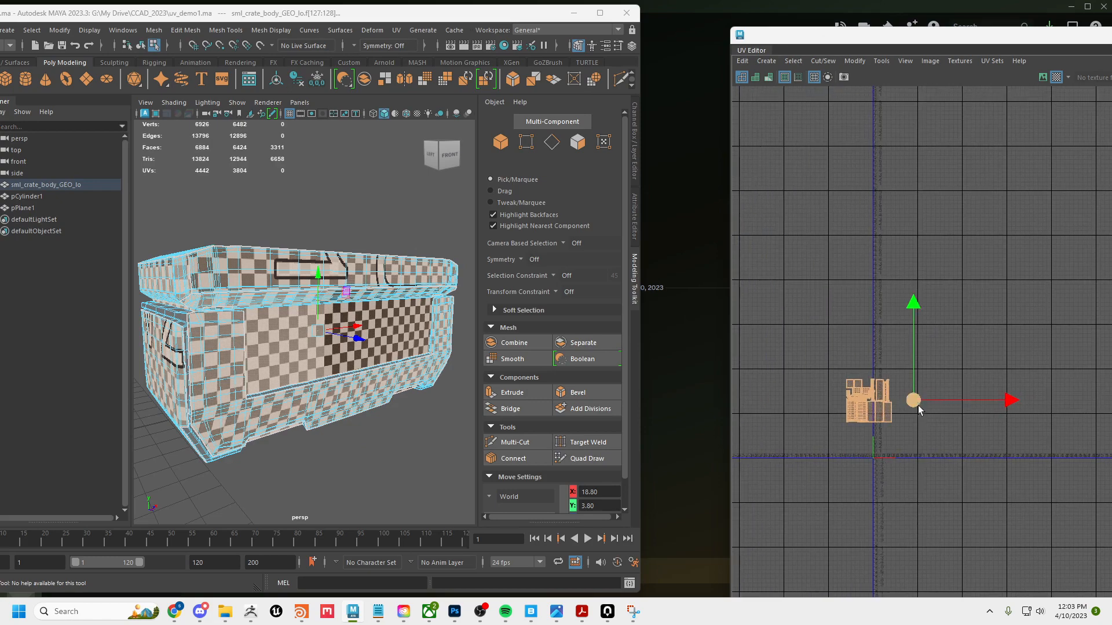
left_click_drag(918, 405, 946, 443)
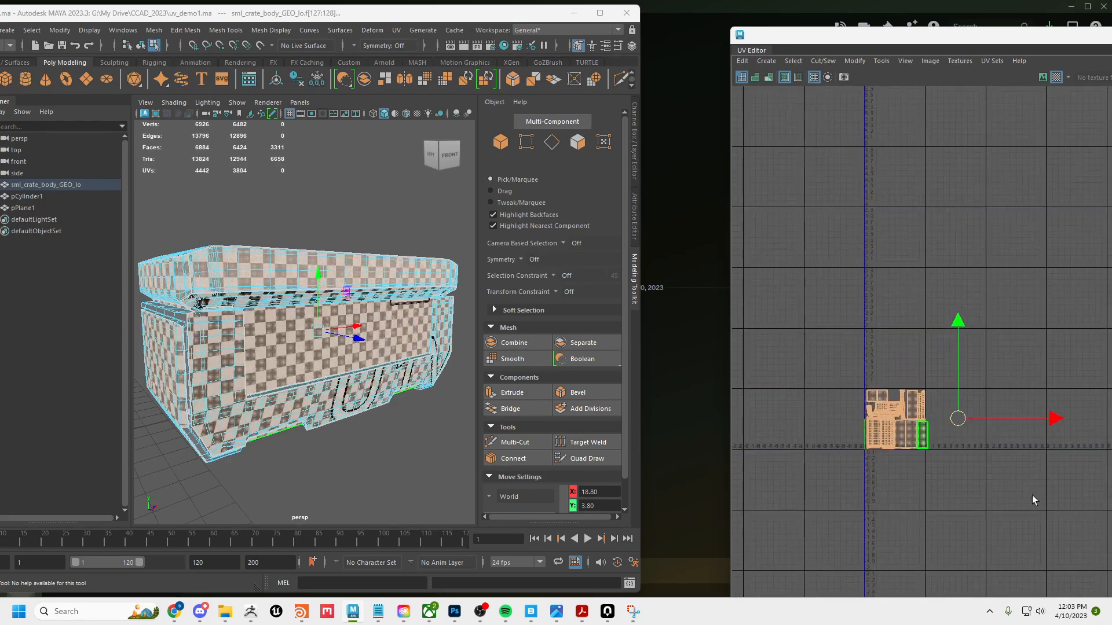
scroll(864, 488, "up", 5)
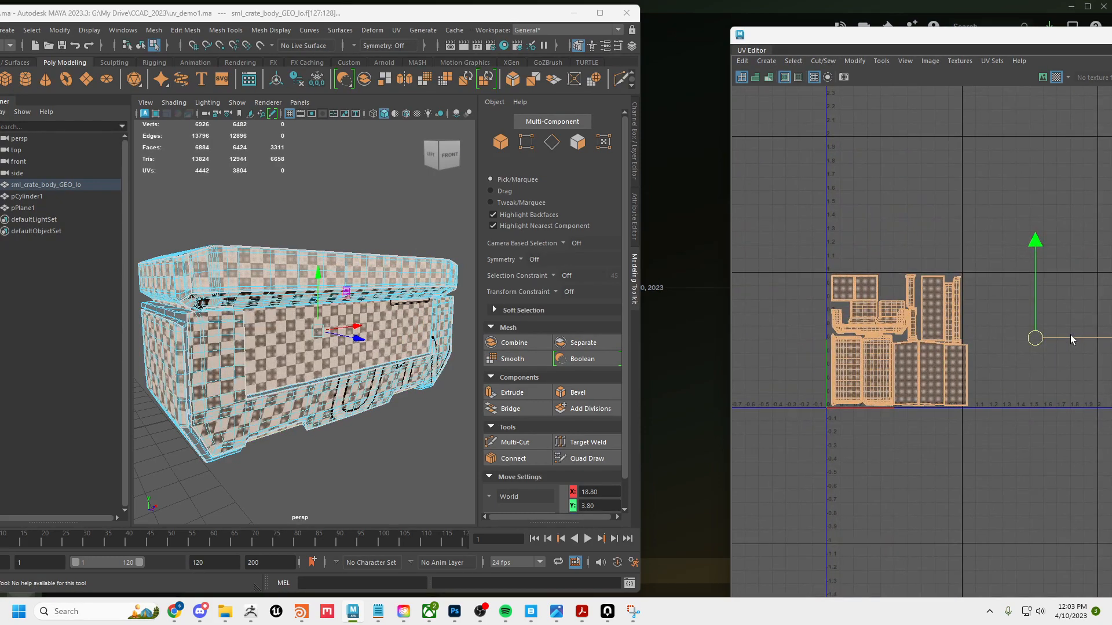
left_click_drag(1071, 337, 1067, 341)
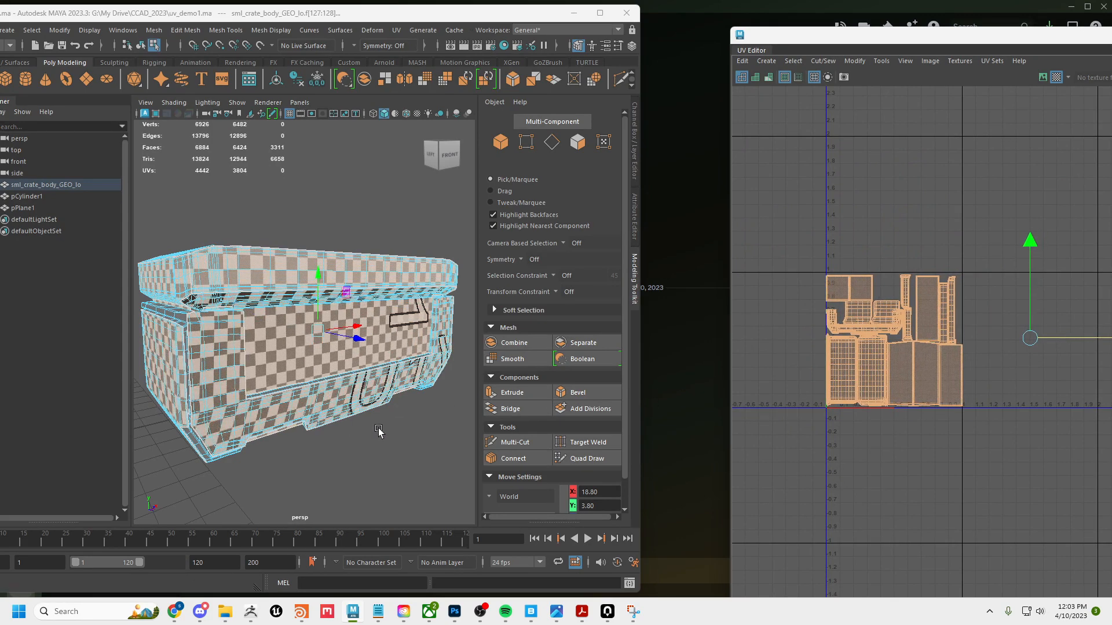
- Examine the checker pattern across the crate's top, front and back
mouse_move(378, 429)
left_mouse_down("alt")
mouse_move(390, 440)
mouse_move(379, 443)
left_mouse_up("alt")
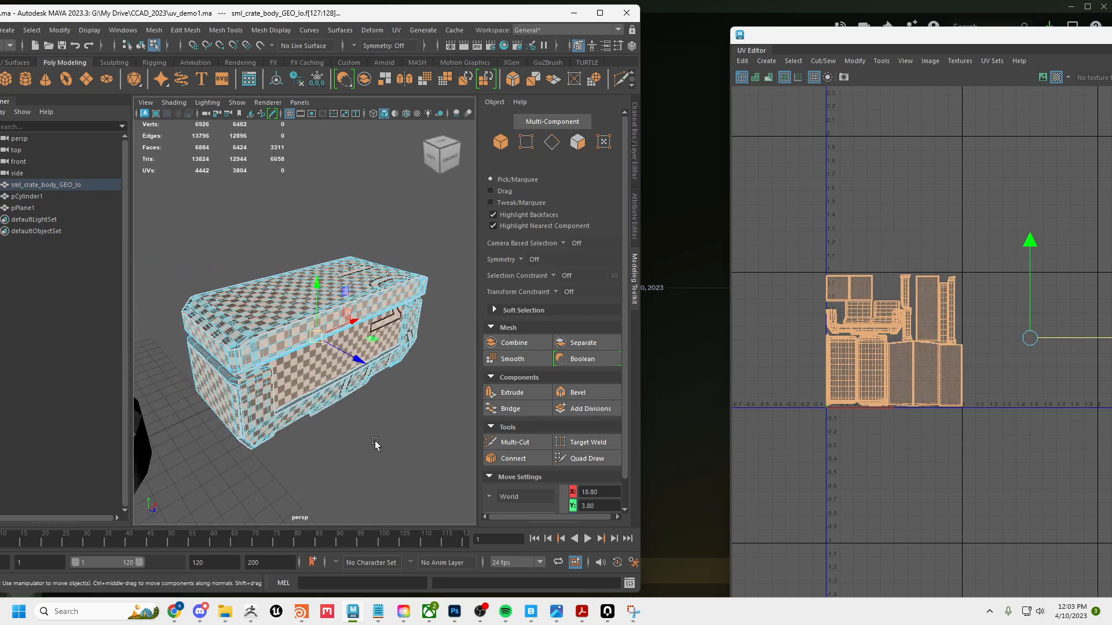
right_click_drag(375, 445, 255, 421, "alt")
left_click_drag(255, 421, 373, 460, "alt")
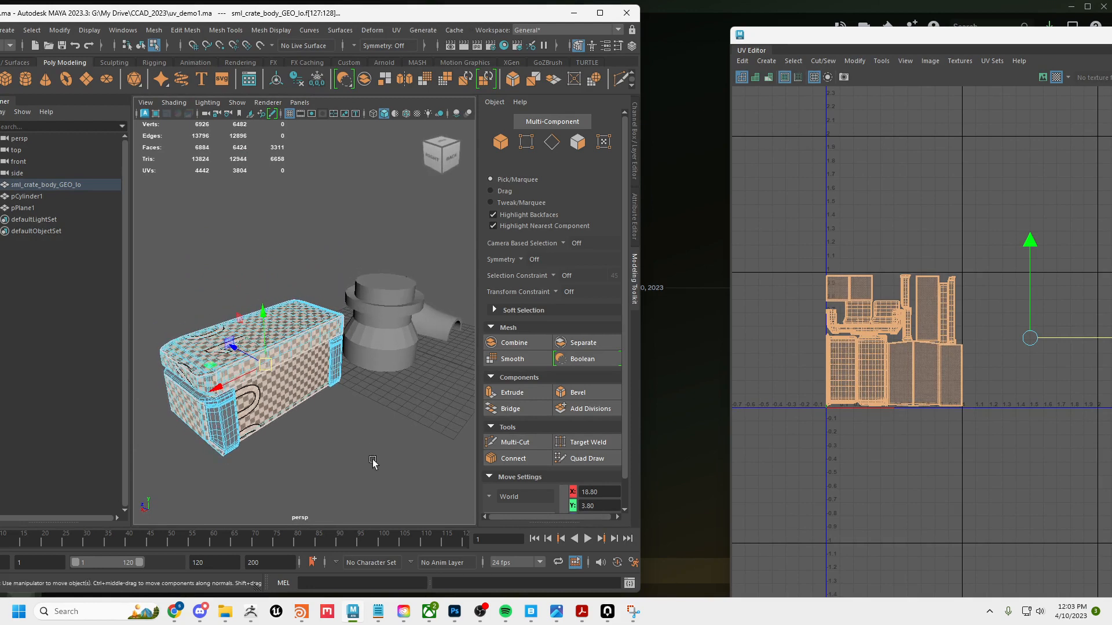